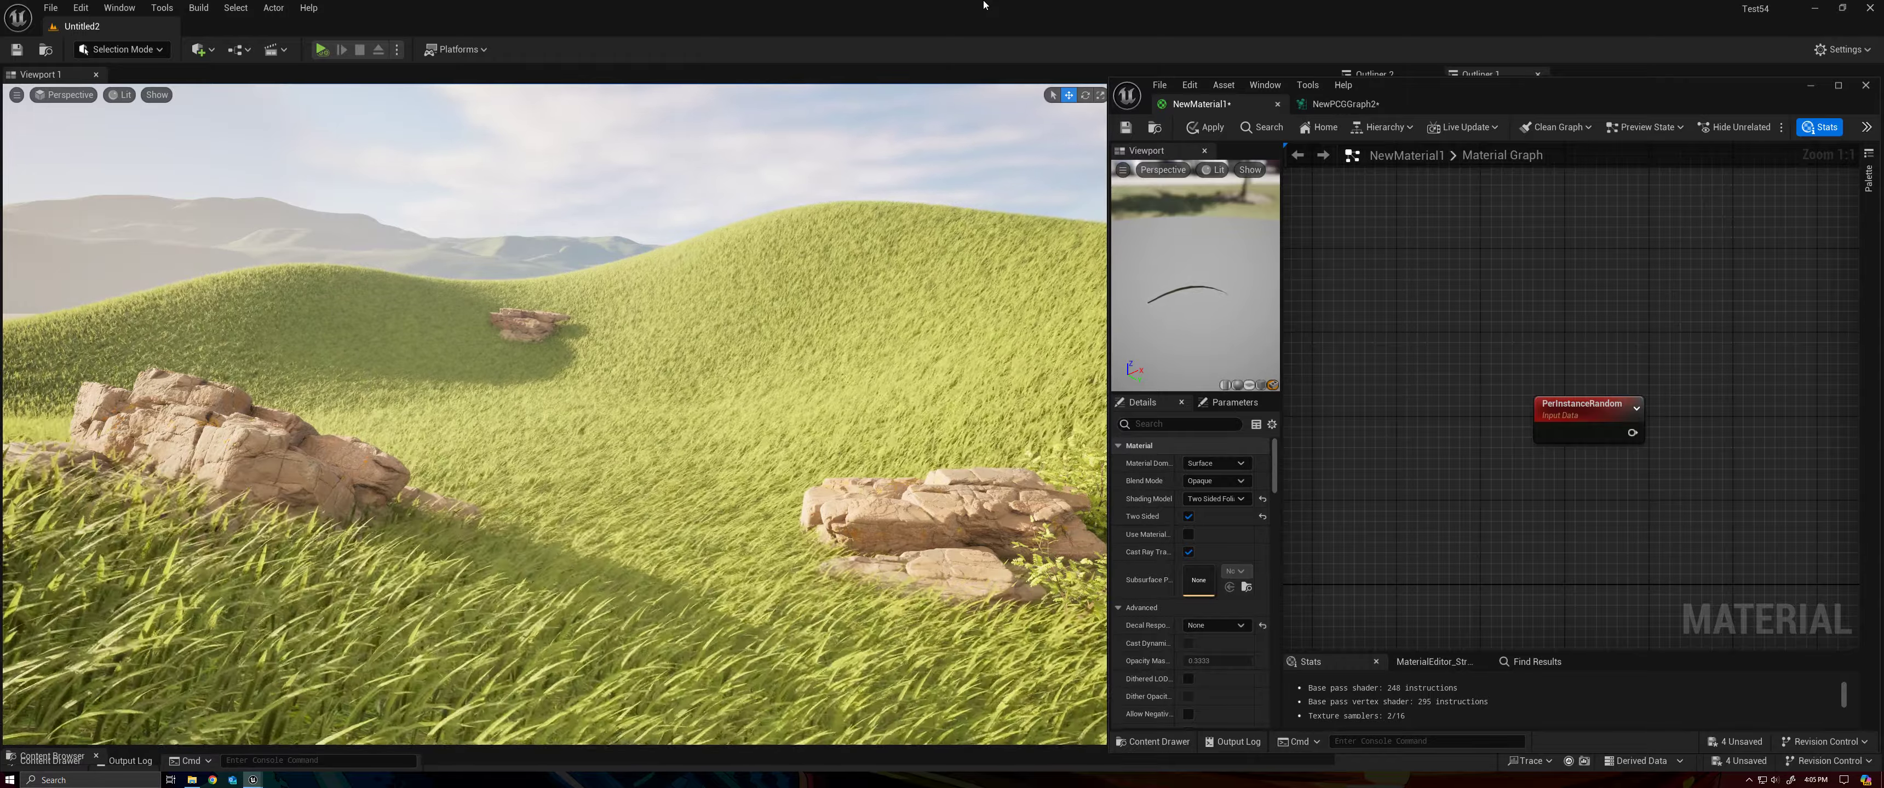
Step: Examine the material graph to find where the PerInstanceRandom node feeds the blend of the two grass colours
drag(1579, 407, 1506, 365)
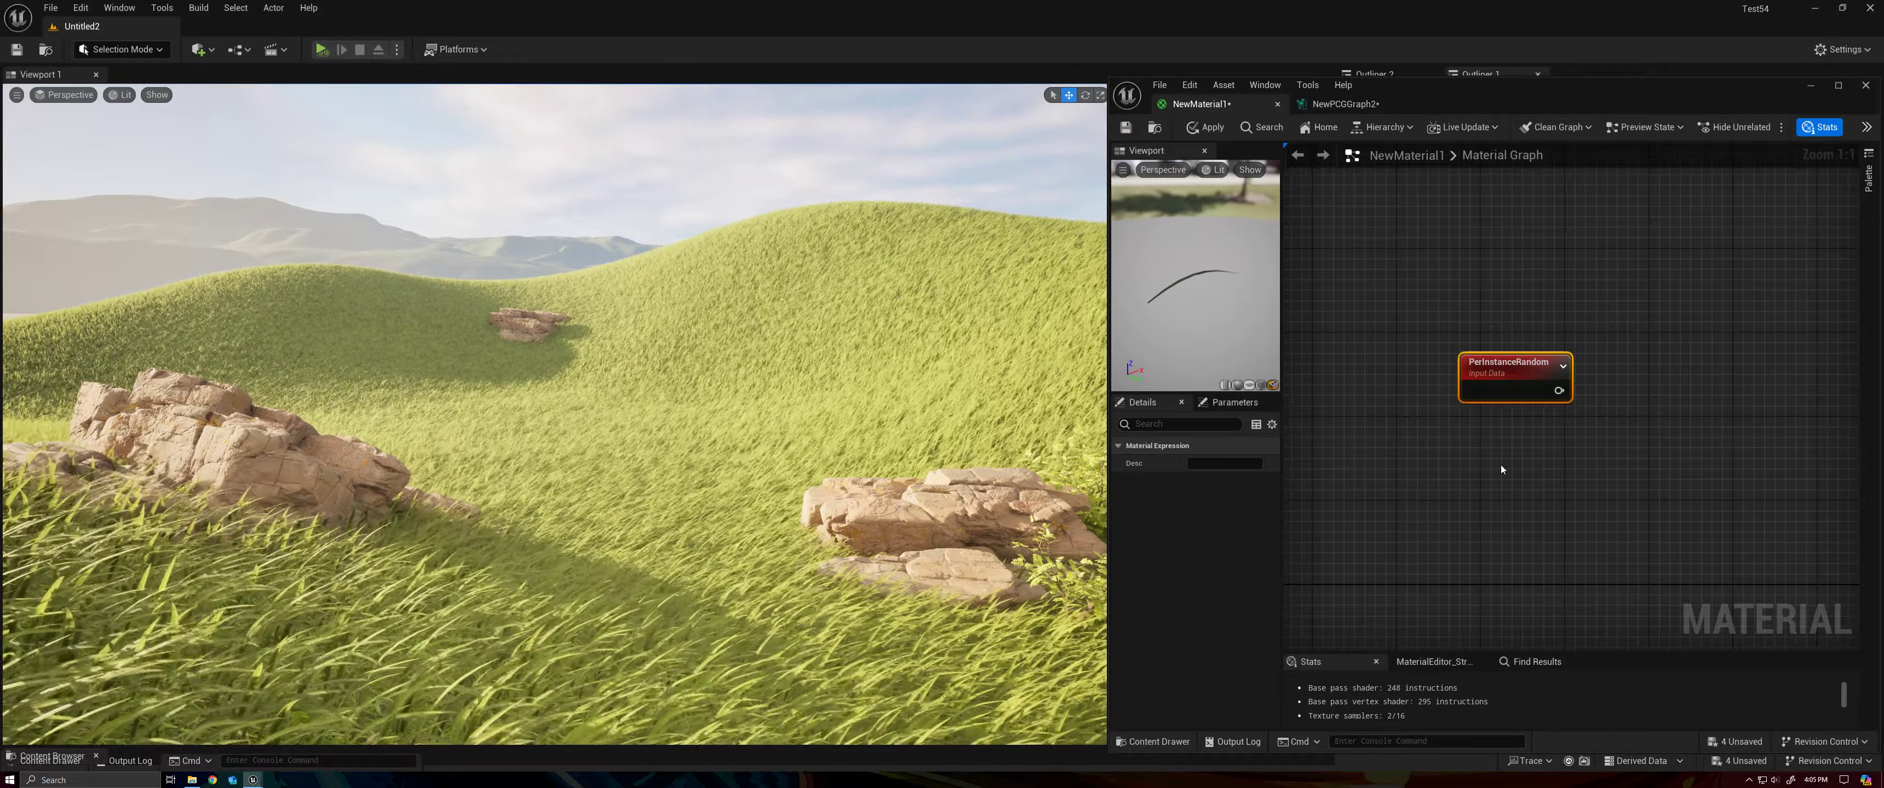
drag(1386, 463, 1645, 336)
scroll(1573, 427, down, 3)
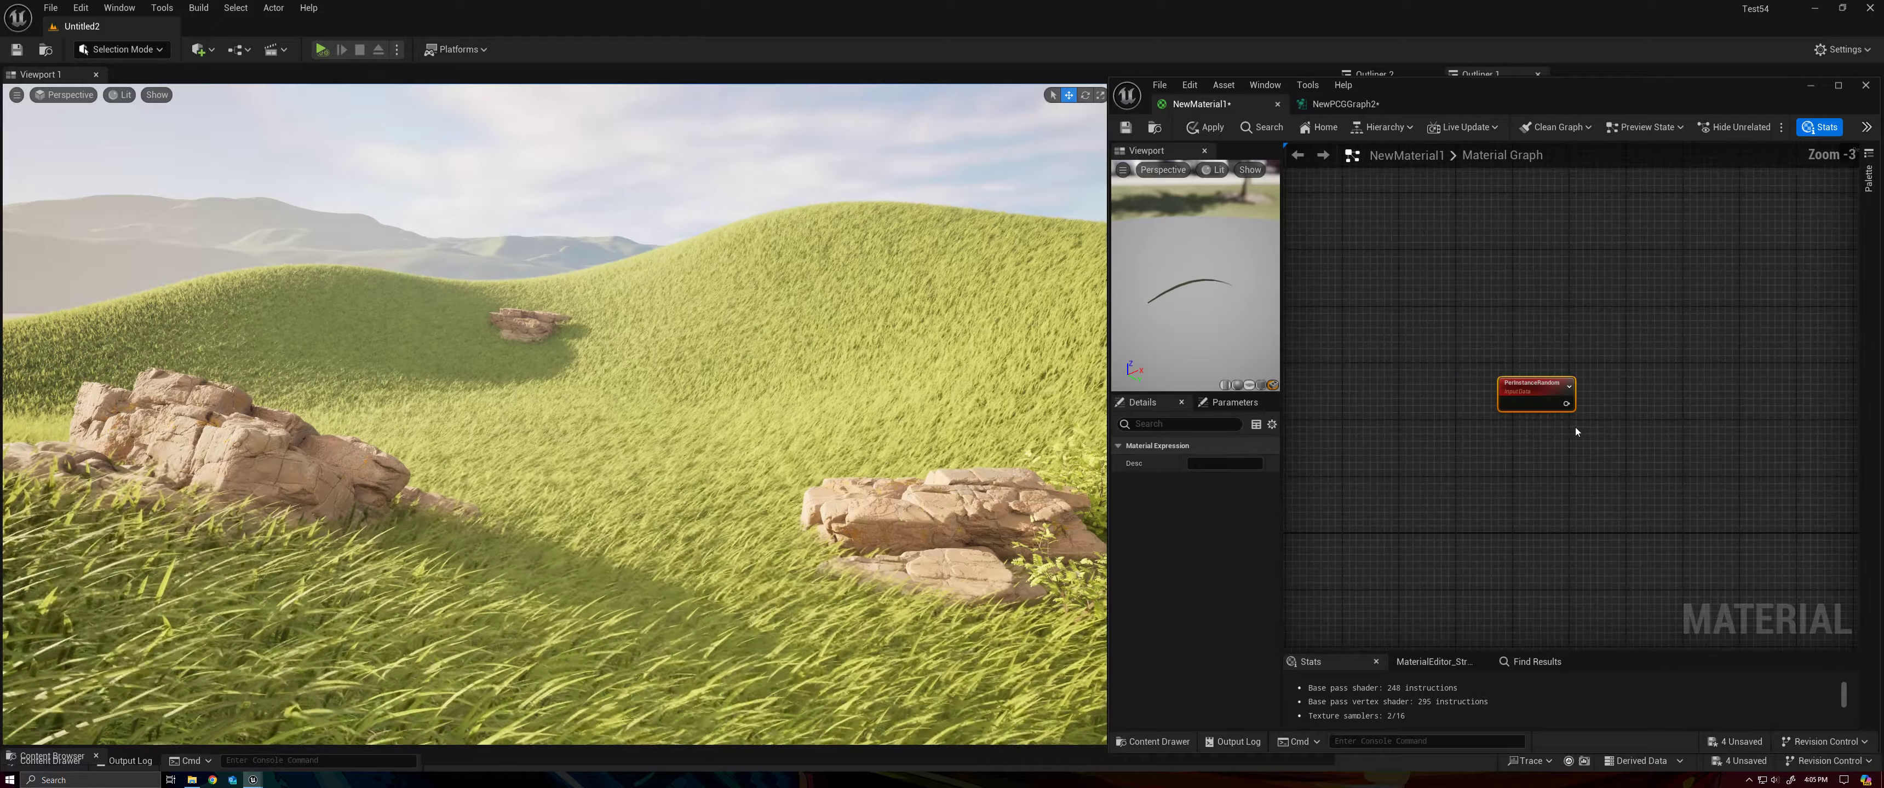
right_drag(1526, 479, 1487, 462)
scroll(1542, 484, down, 3)
right_drag(1541, 508, 1650, 320)
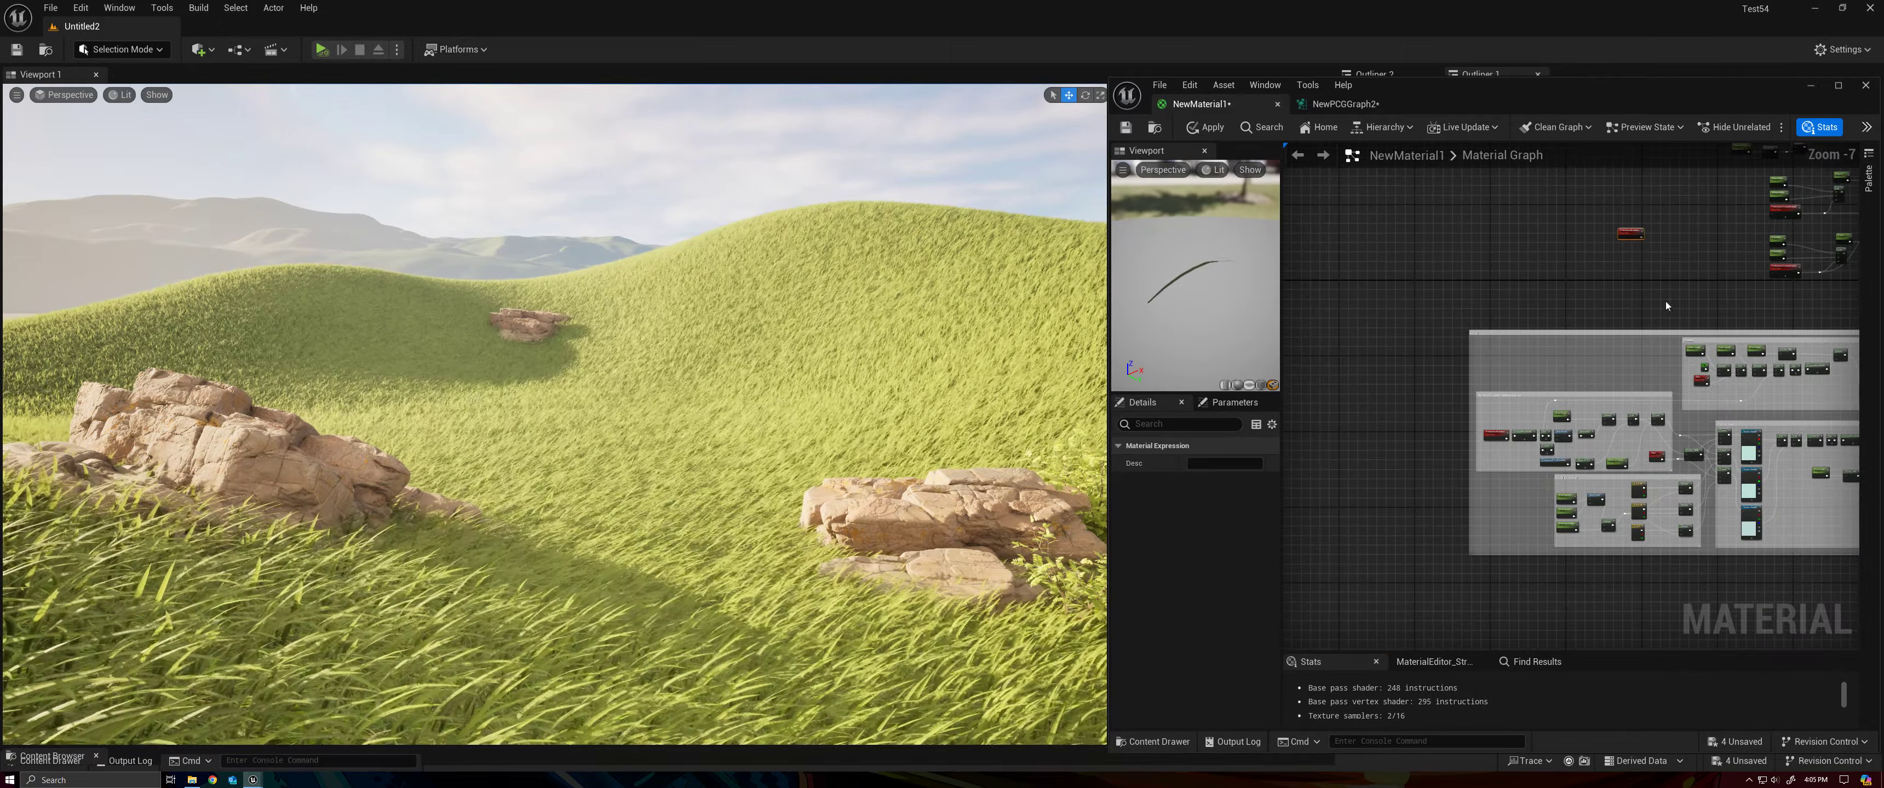
scroll(1587, 461, up, 5)
scroll(1538, 370, down, 1)
drag(1378, 406, 1487, 482)
scroll(1487, 481, down, 4)
scroll(1491, 474, up, 5)
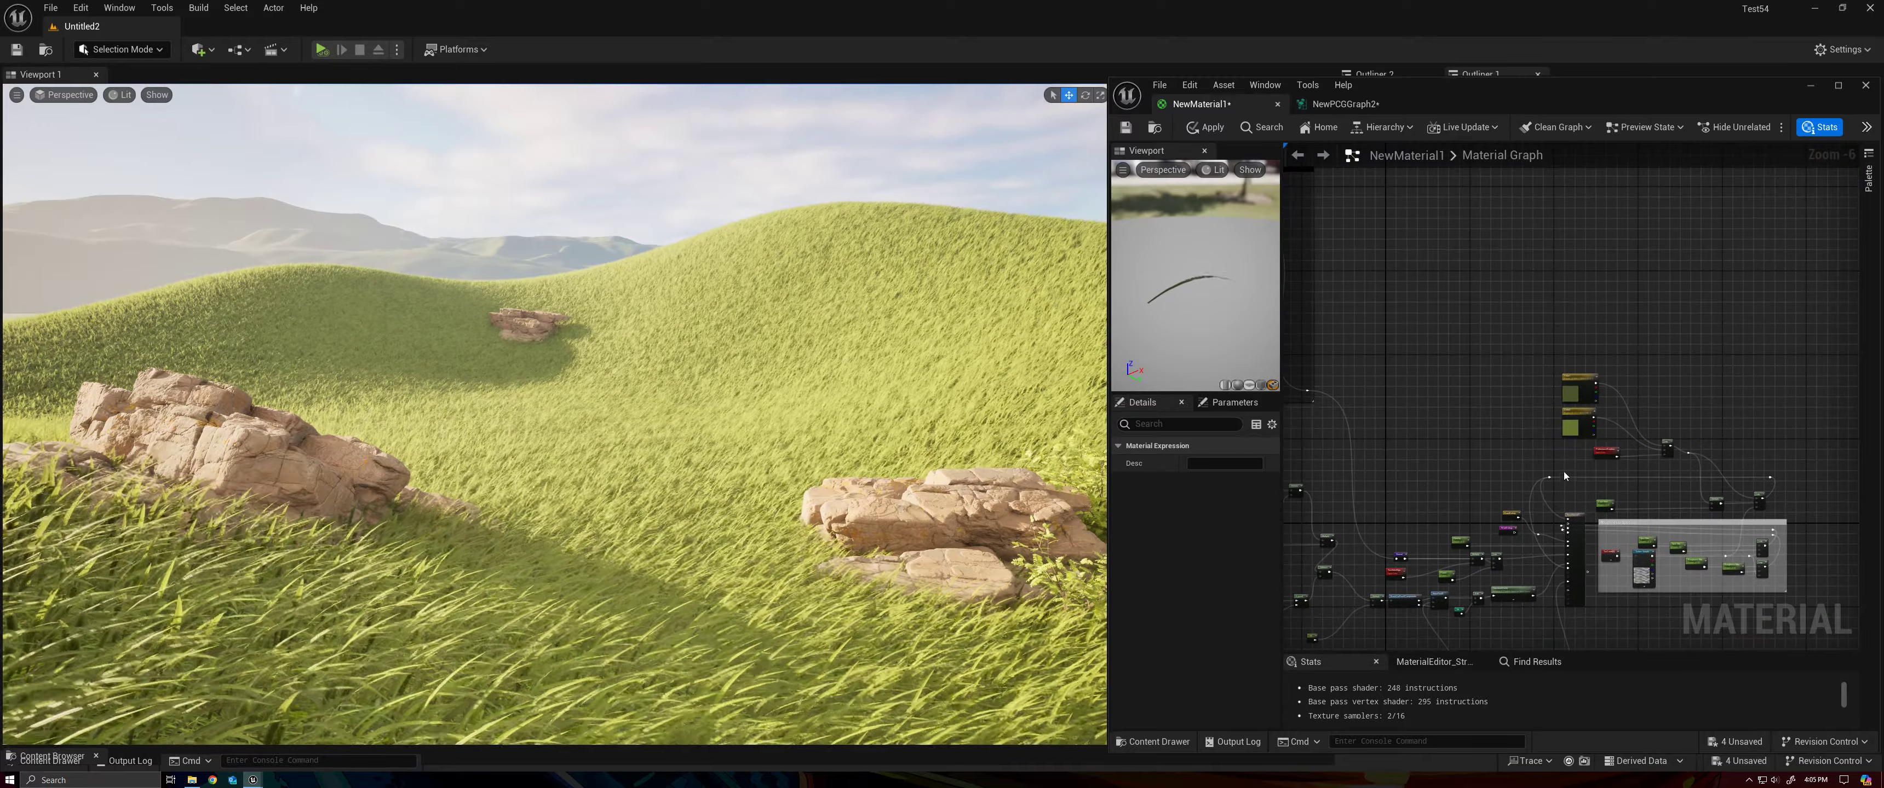
drag(1625, 444, 1761, 374)
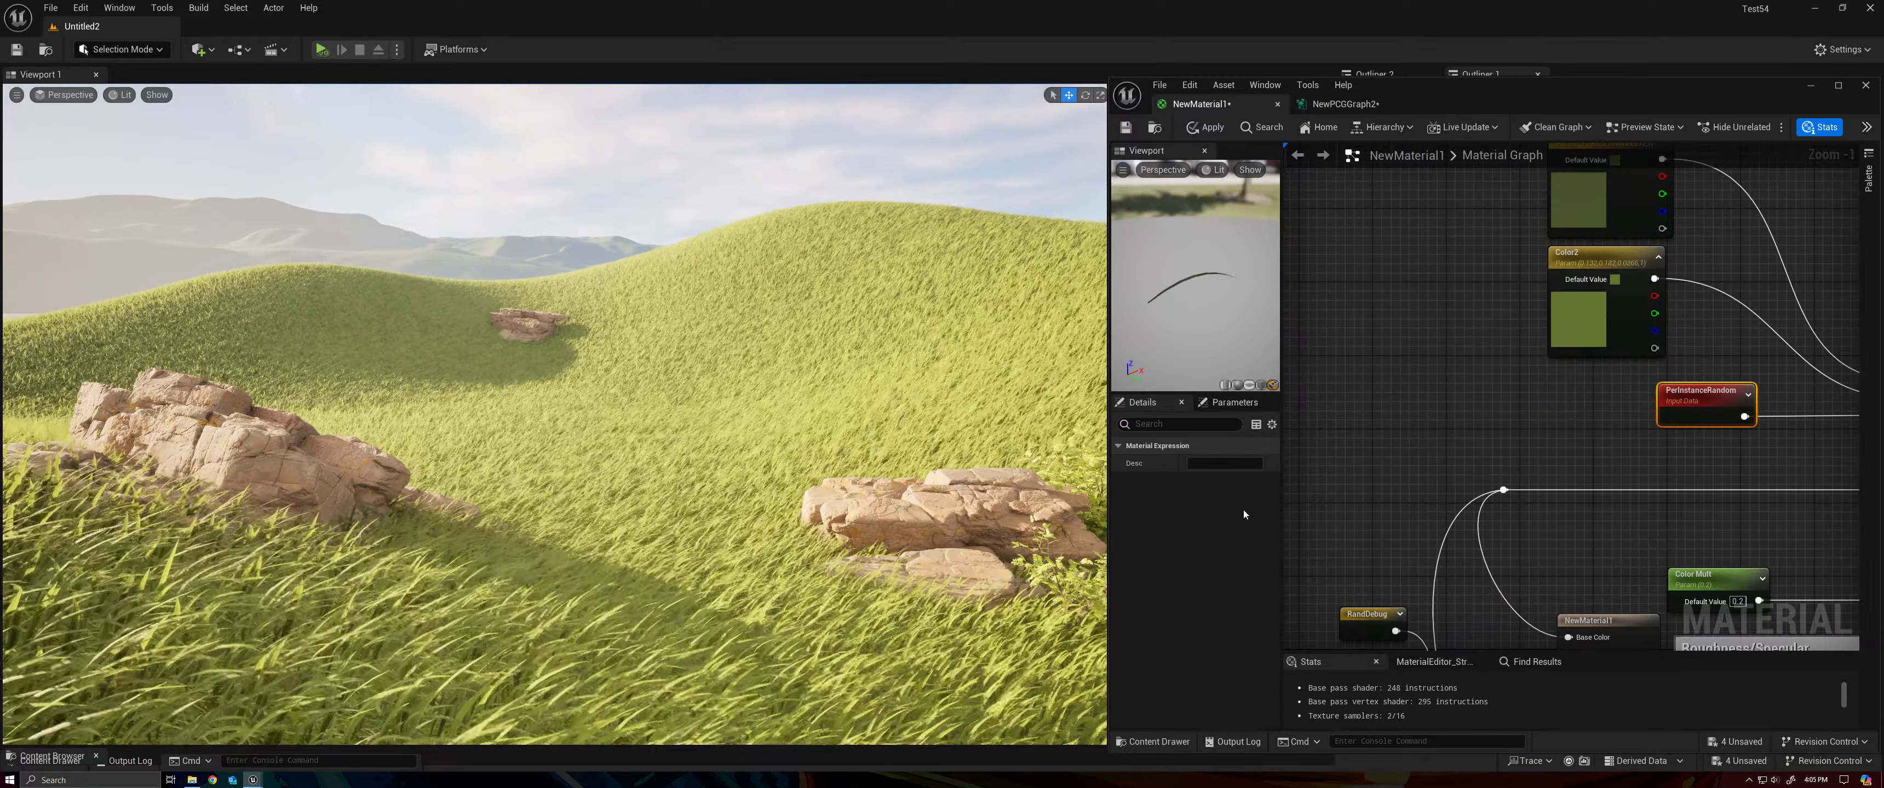
Step: Examine the PerInstanceCustomData nodes with their lerps, and compare them with the standalone PerInstanceRandom node
click(1607, 421)
scroll(1484, 436, down, 4)
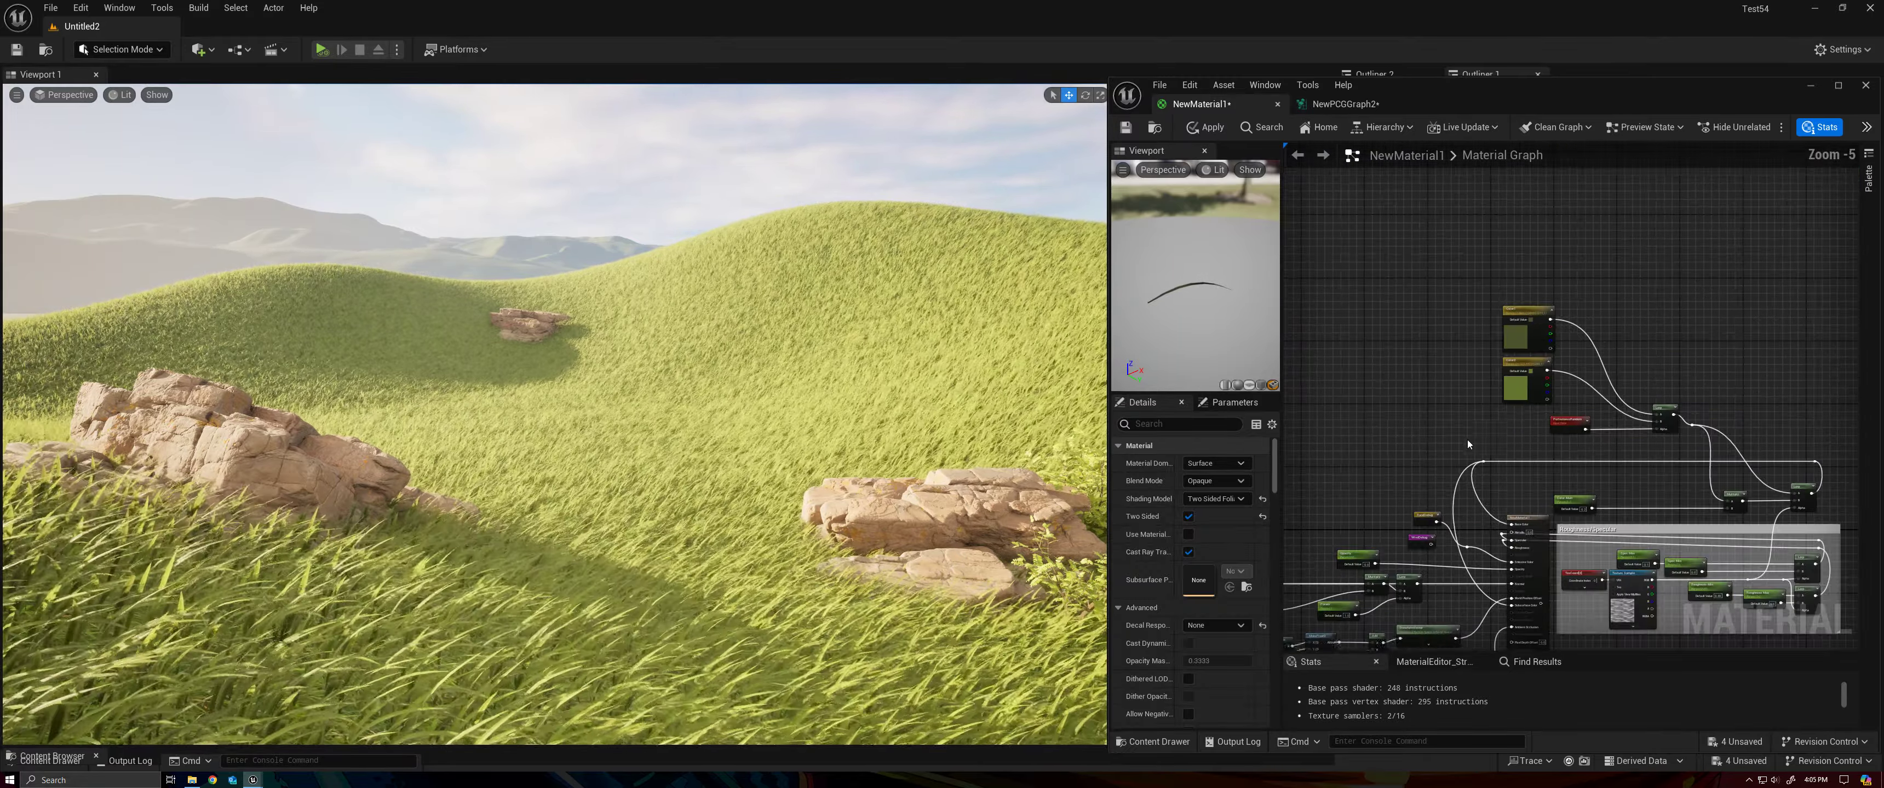
right_drag(1466, 438, 1827, 401)
right_drag(1352, 437, 1821, 412)
right_drag(1471, 411, 1691, 443)
scroll(1676, 520, up, 2)
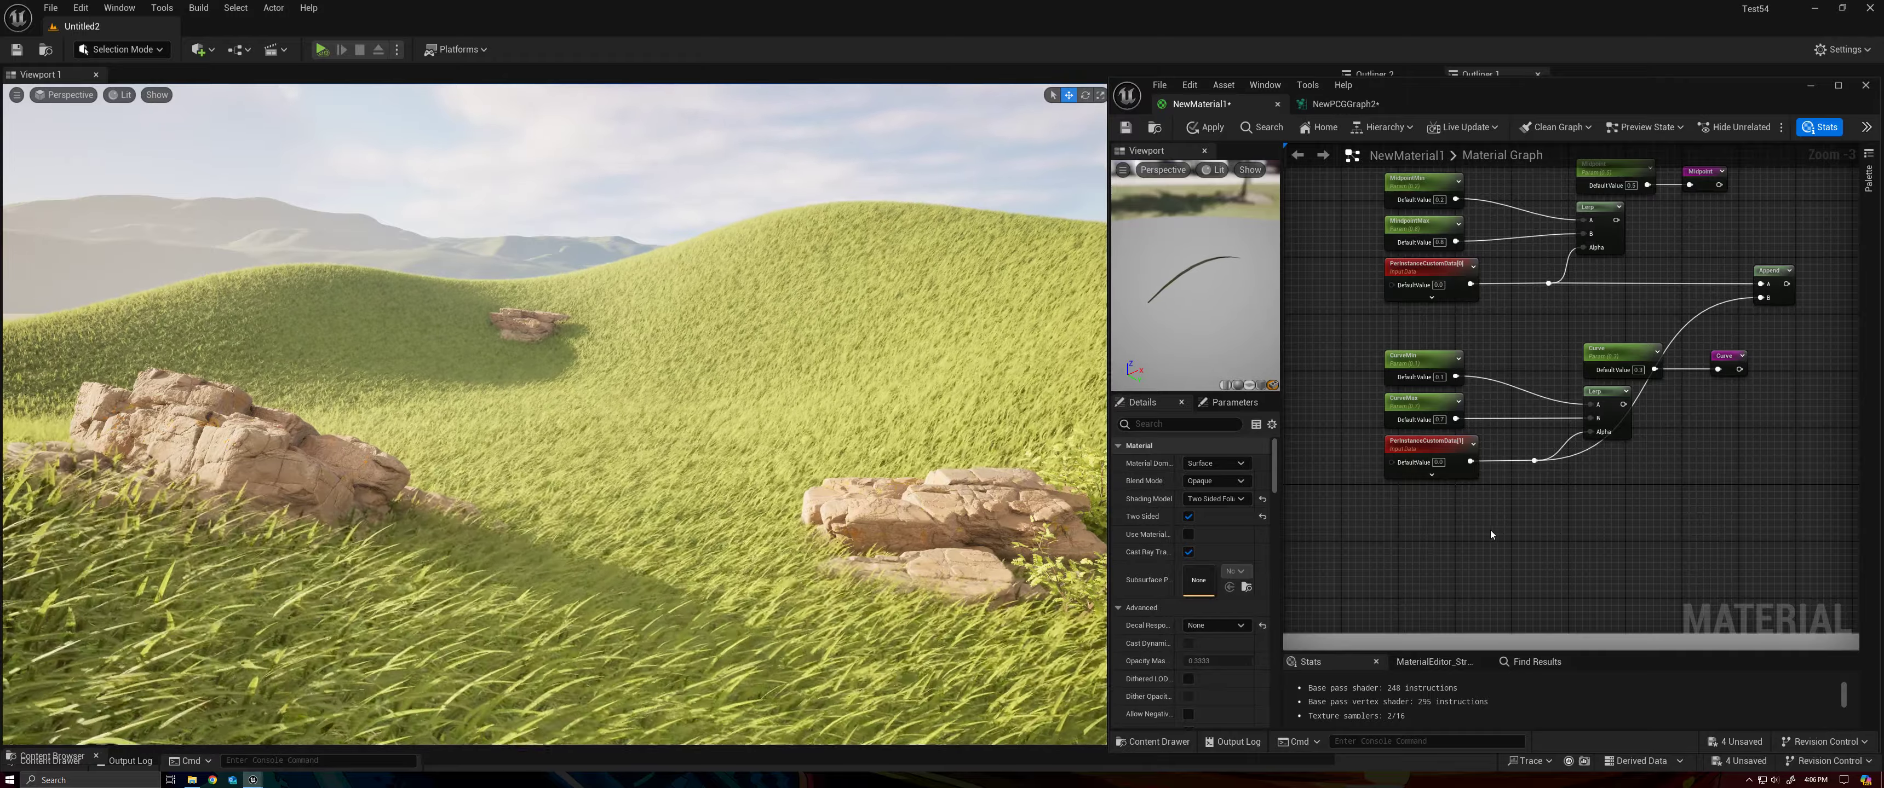
right_drag(1488, 530, 1736, 546)
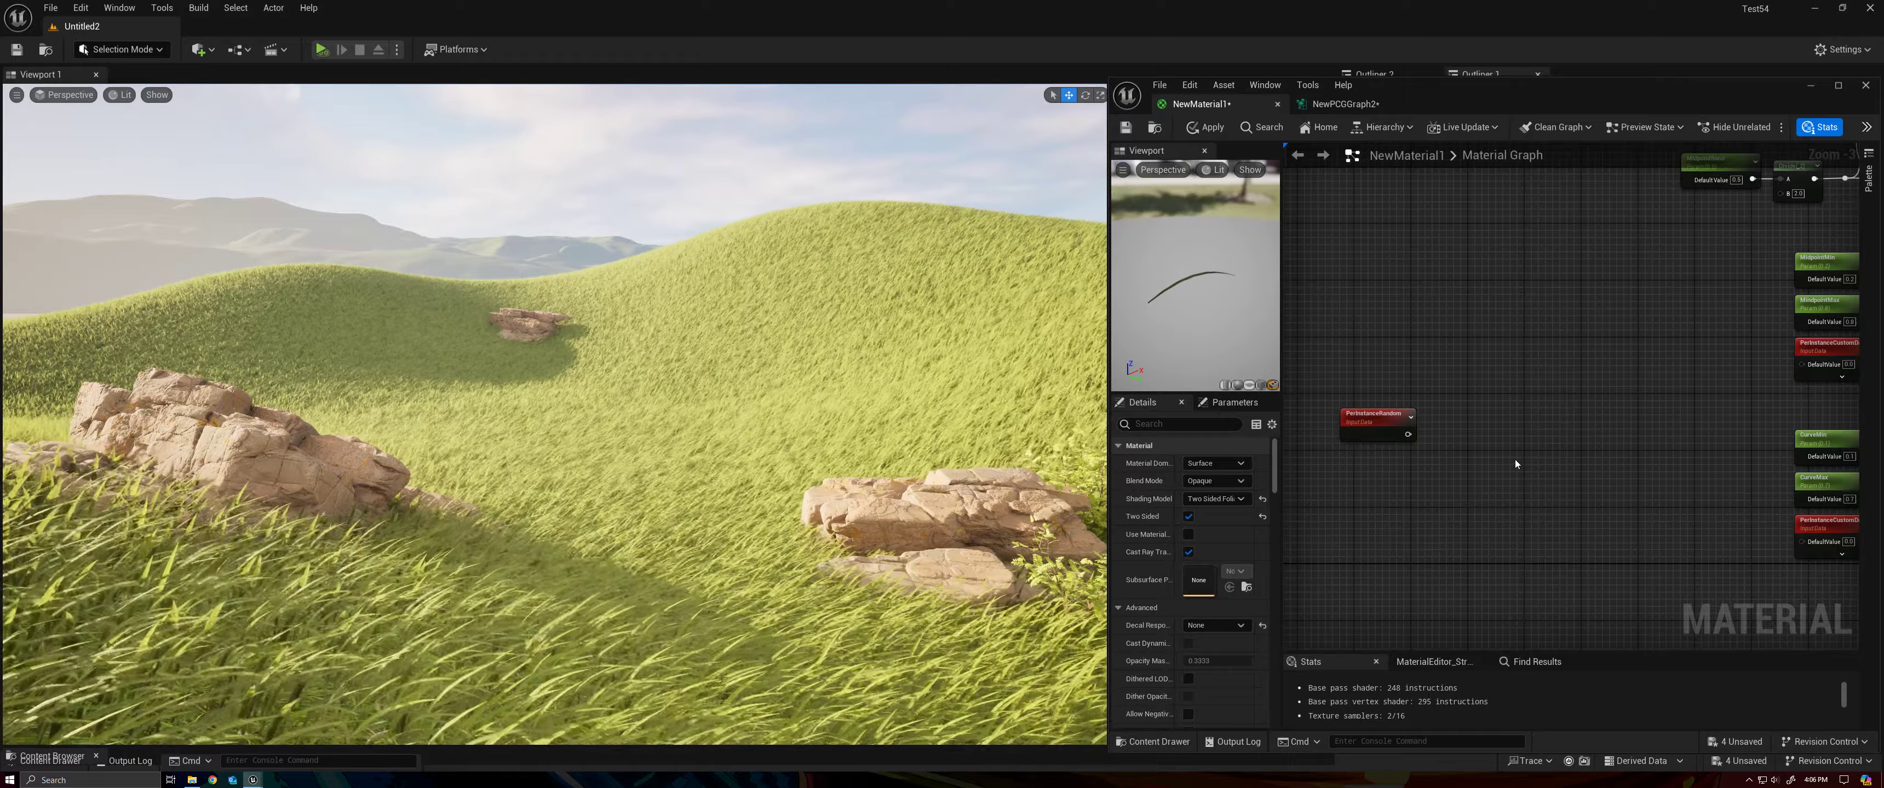
click(1367, 432)
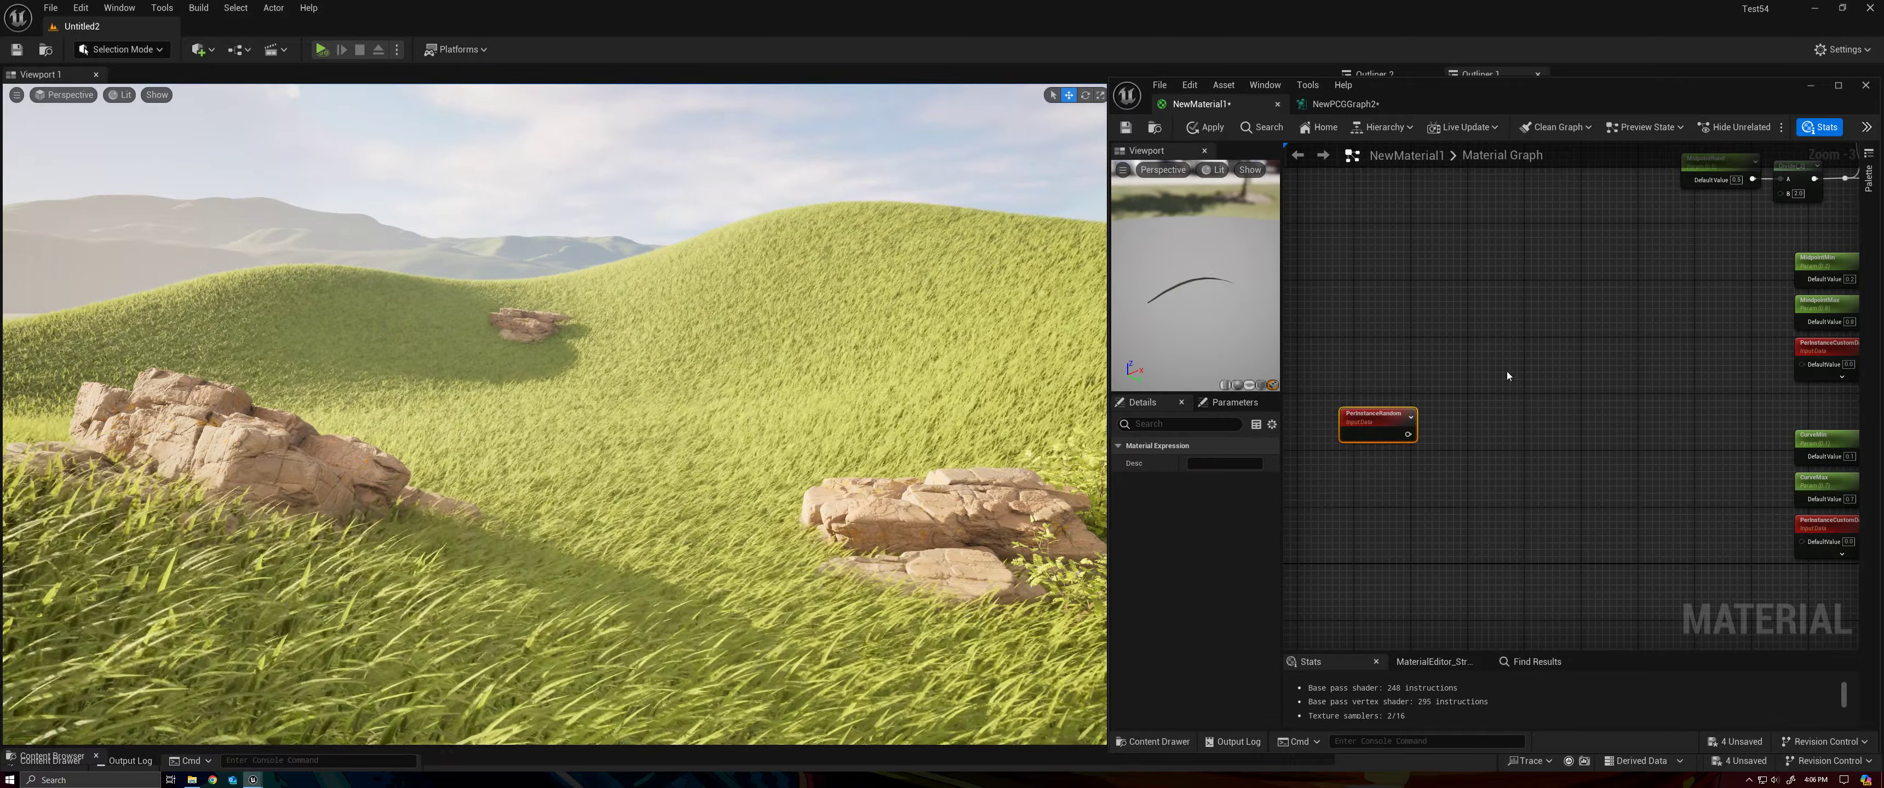
Step: Switch to the NewPCGGraph2 graph, widen its details area, and select the Static Mesh Spawner node
click(1345, 104)
scroll(1395, 284, down, 5)
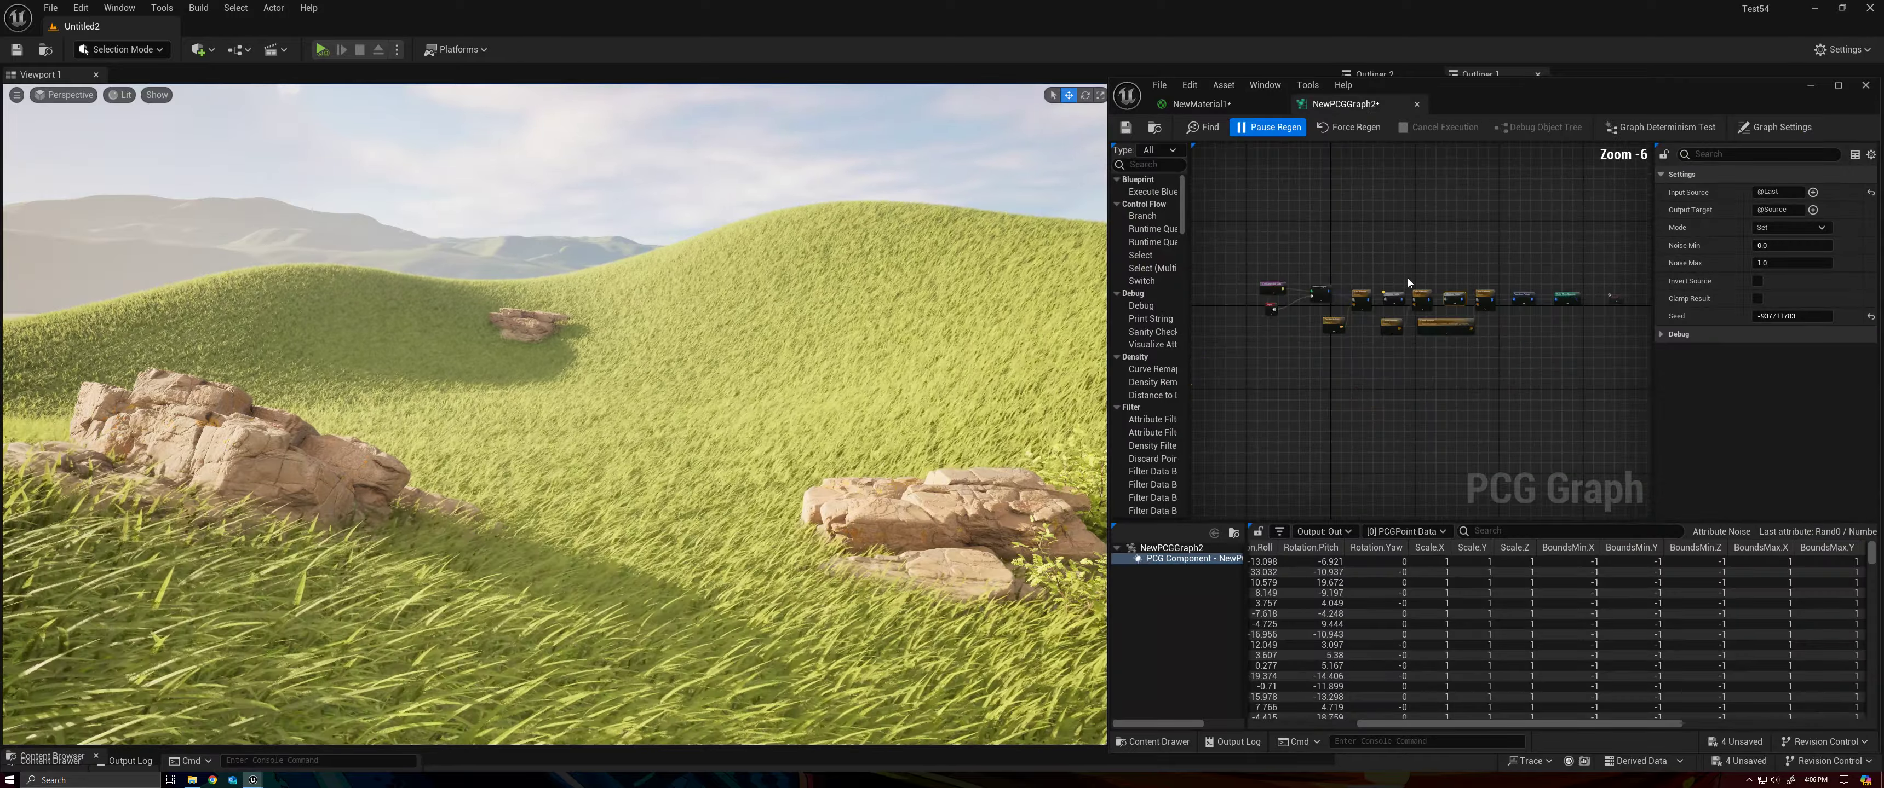
scroll(1413, 299, up, 5)
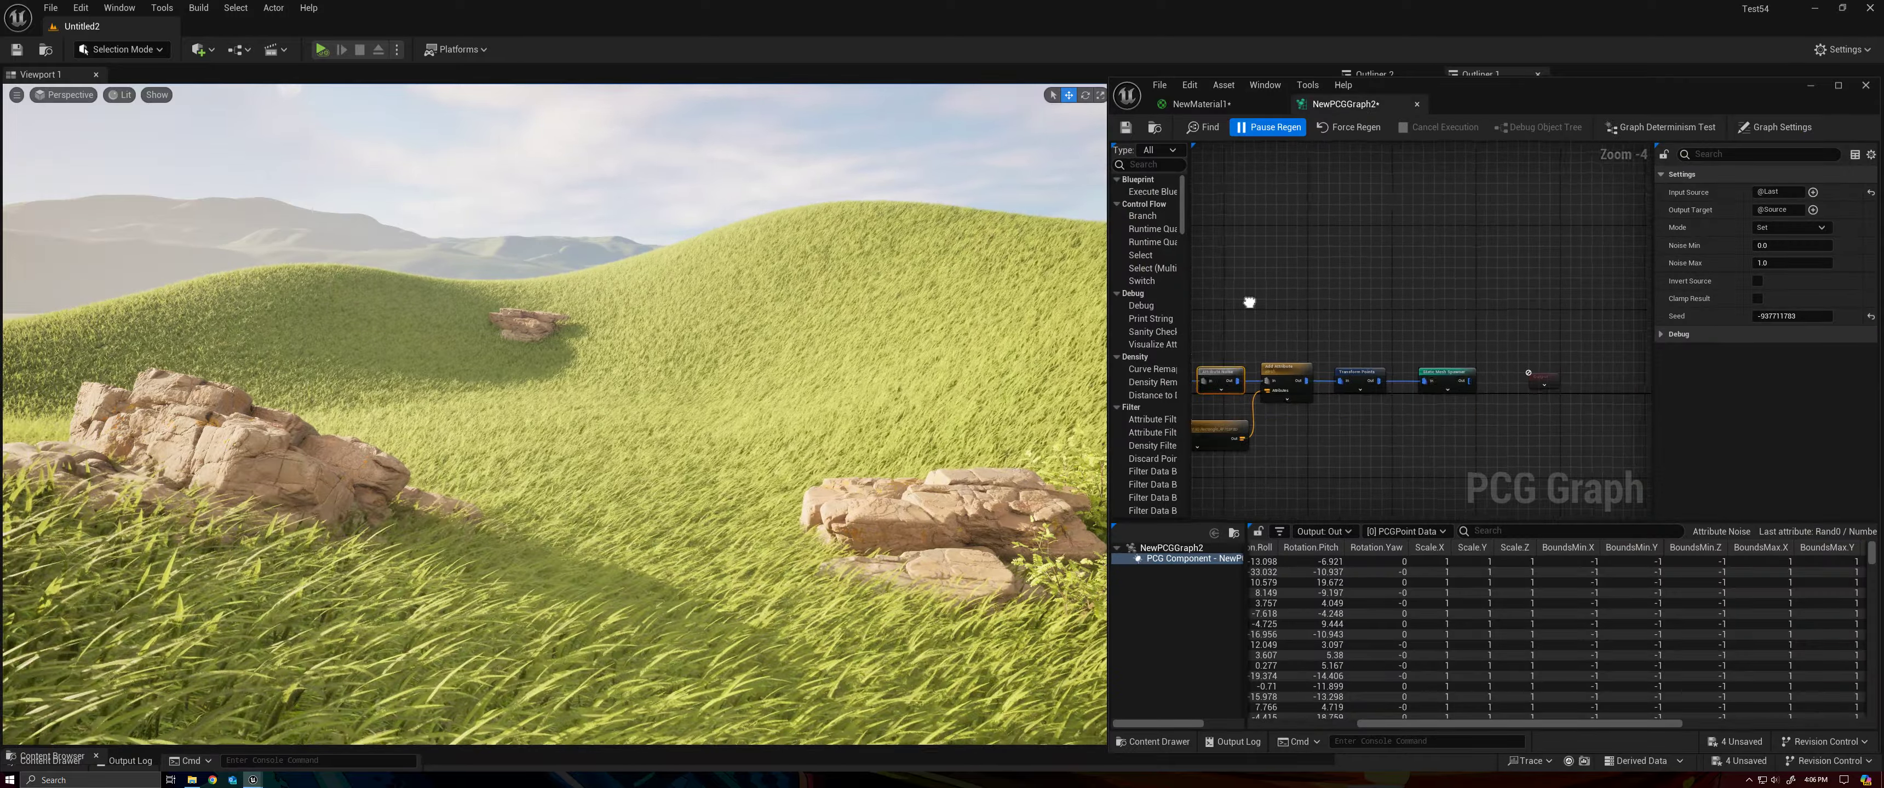
click(1459, 364)
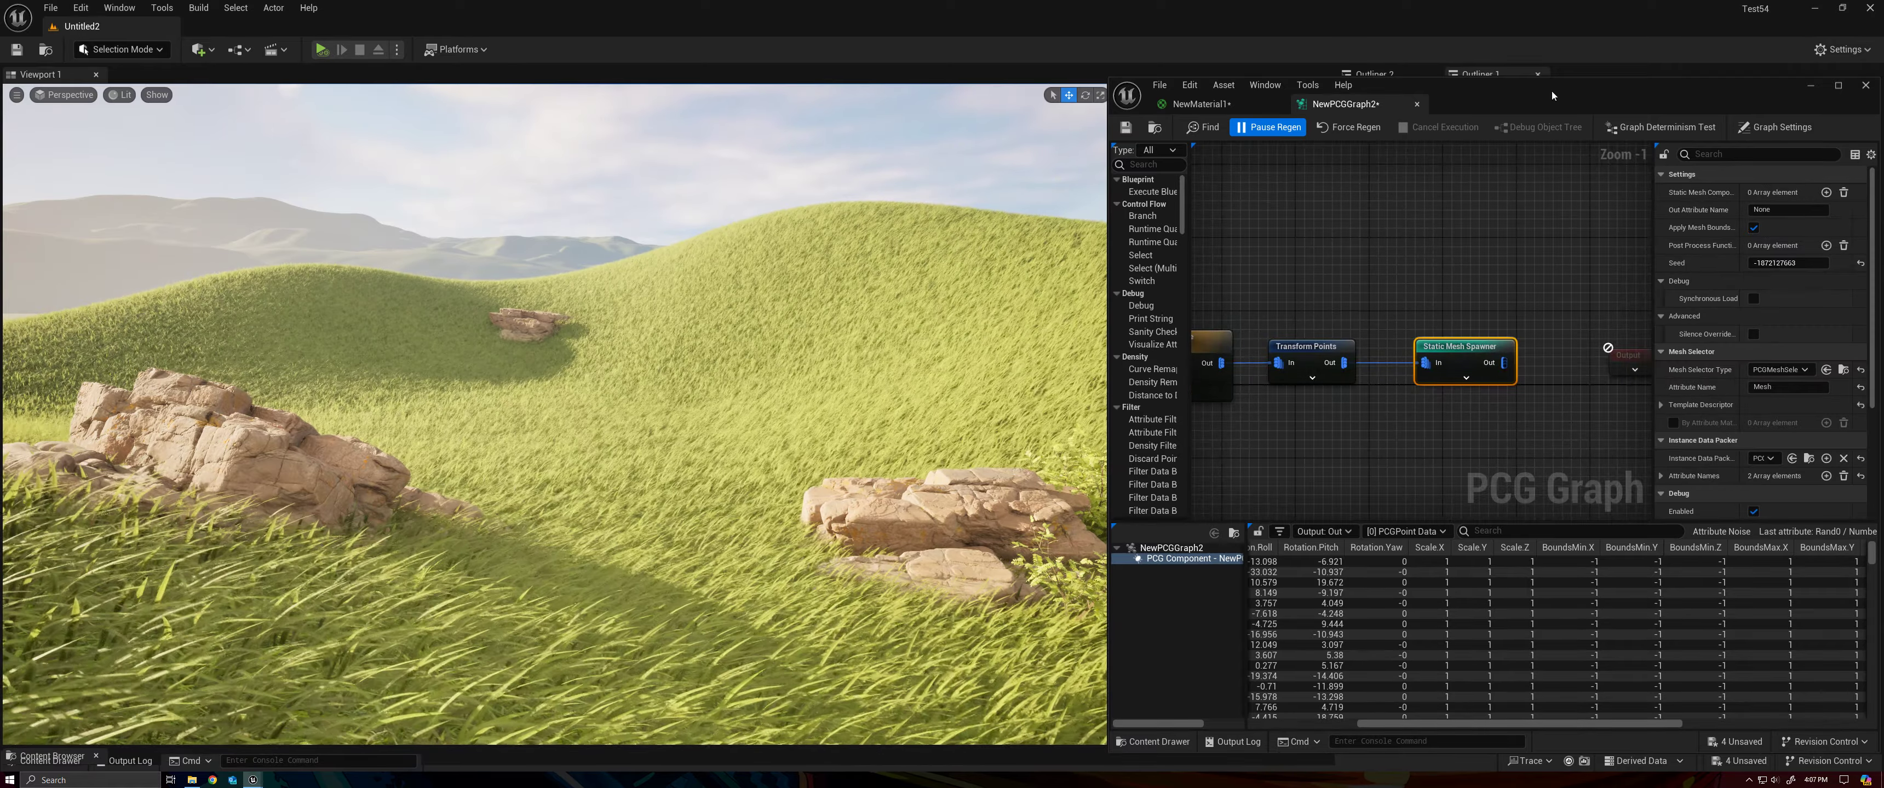
drag(1551, 92, 1486, 86)
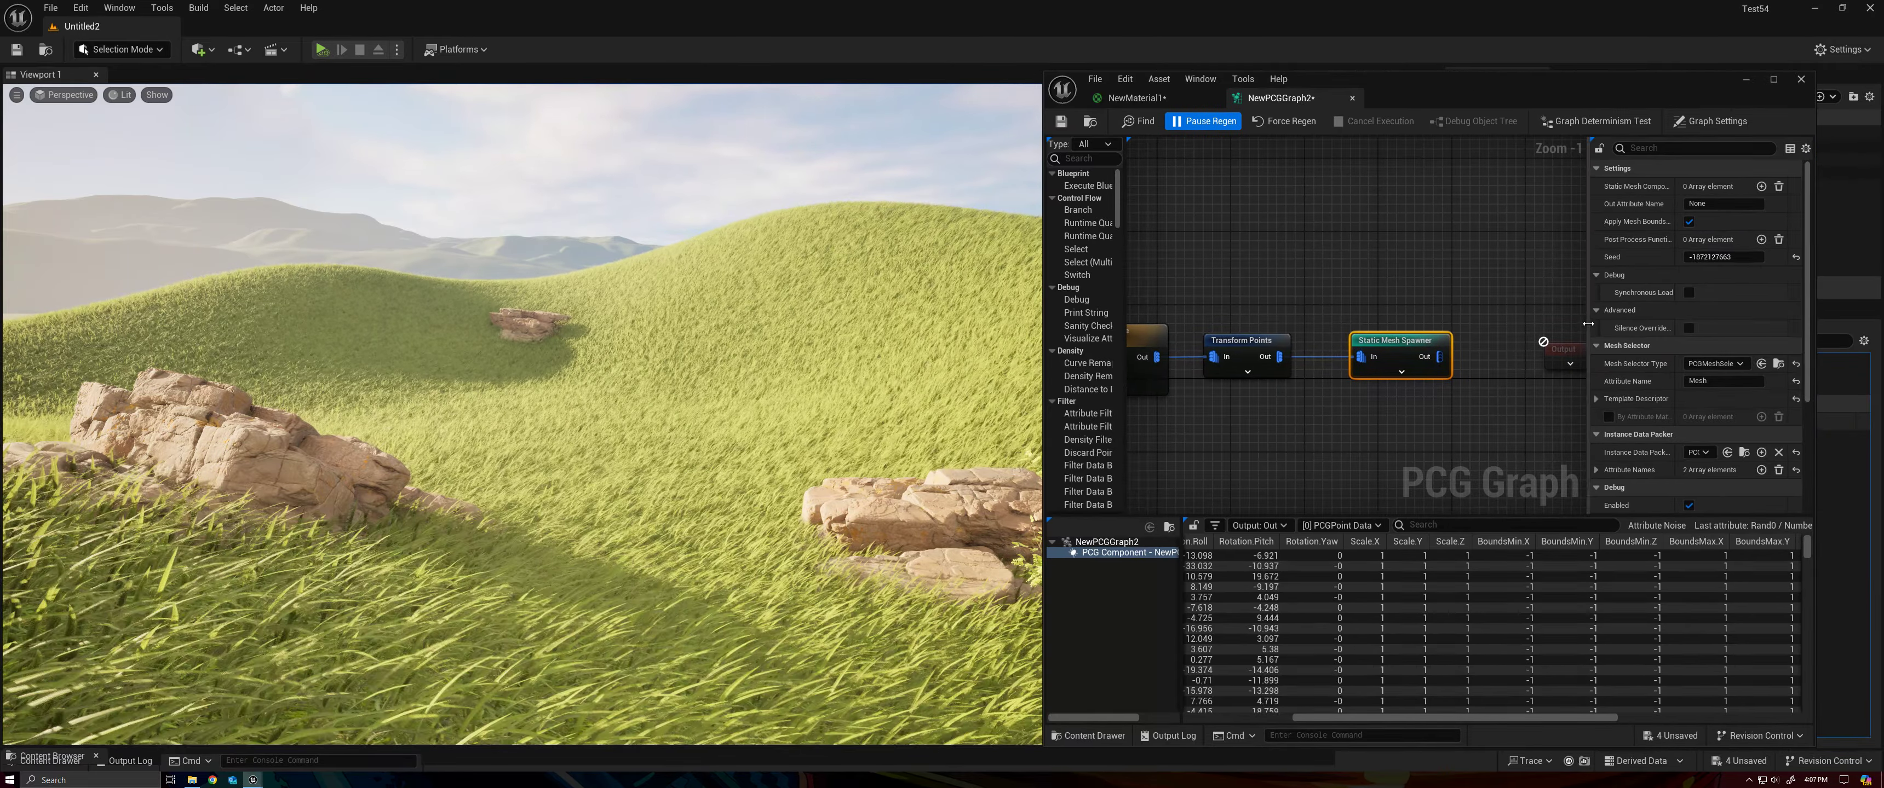
drag(1587, 324, 1489, 324)
click(1365, 292)
right_drag(1369, 323, 1252, 330)
click(1276, 347)
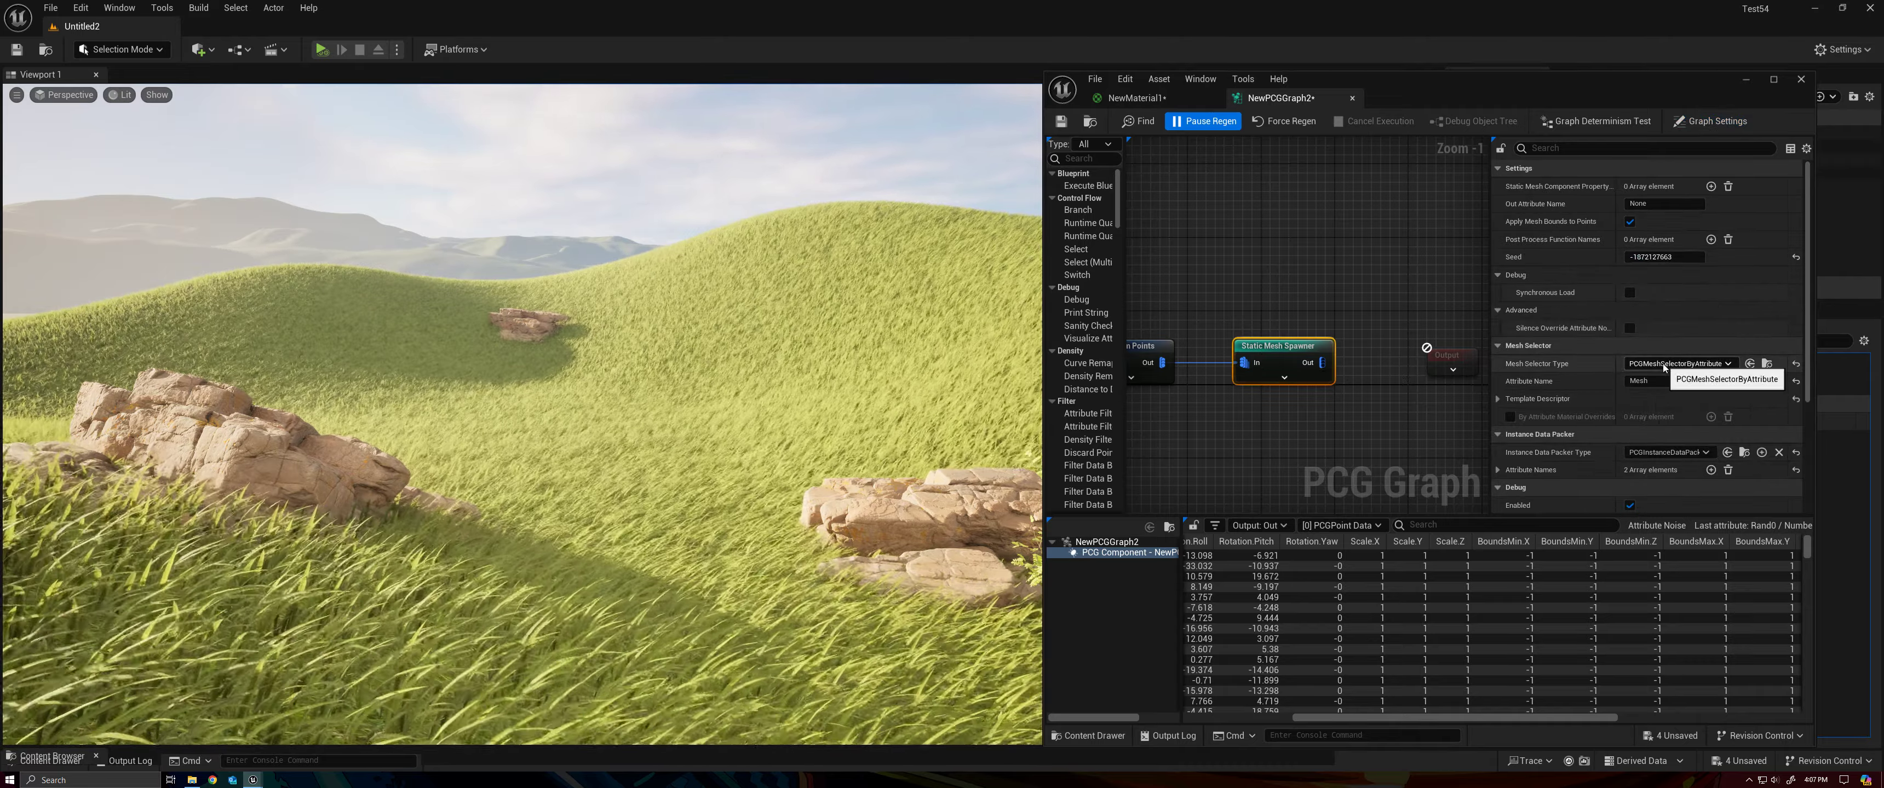
Step: Review the Mesh Selector Type options of the Static Mesh Spawner, keeping the by-attribute selector
click(1696, 364)
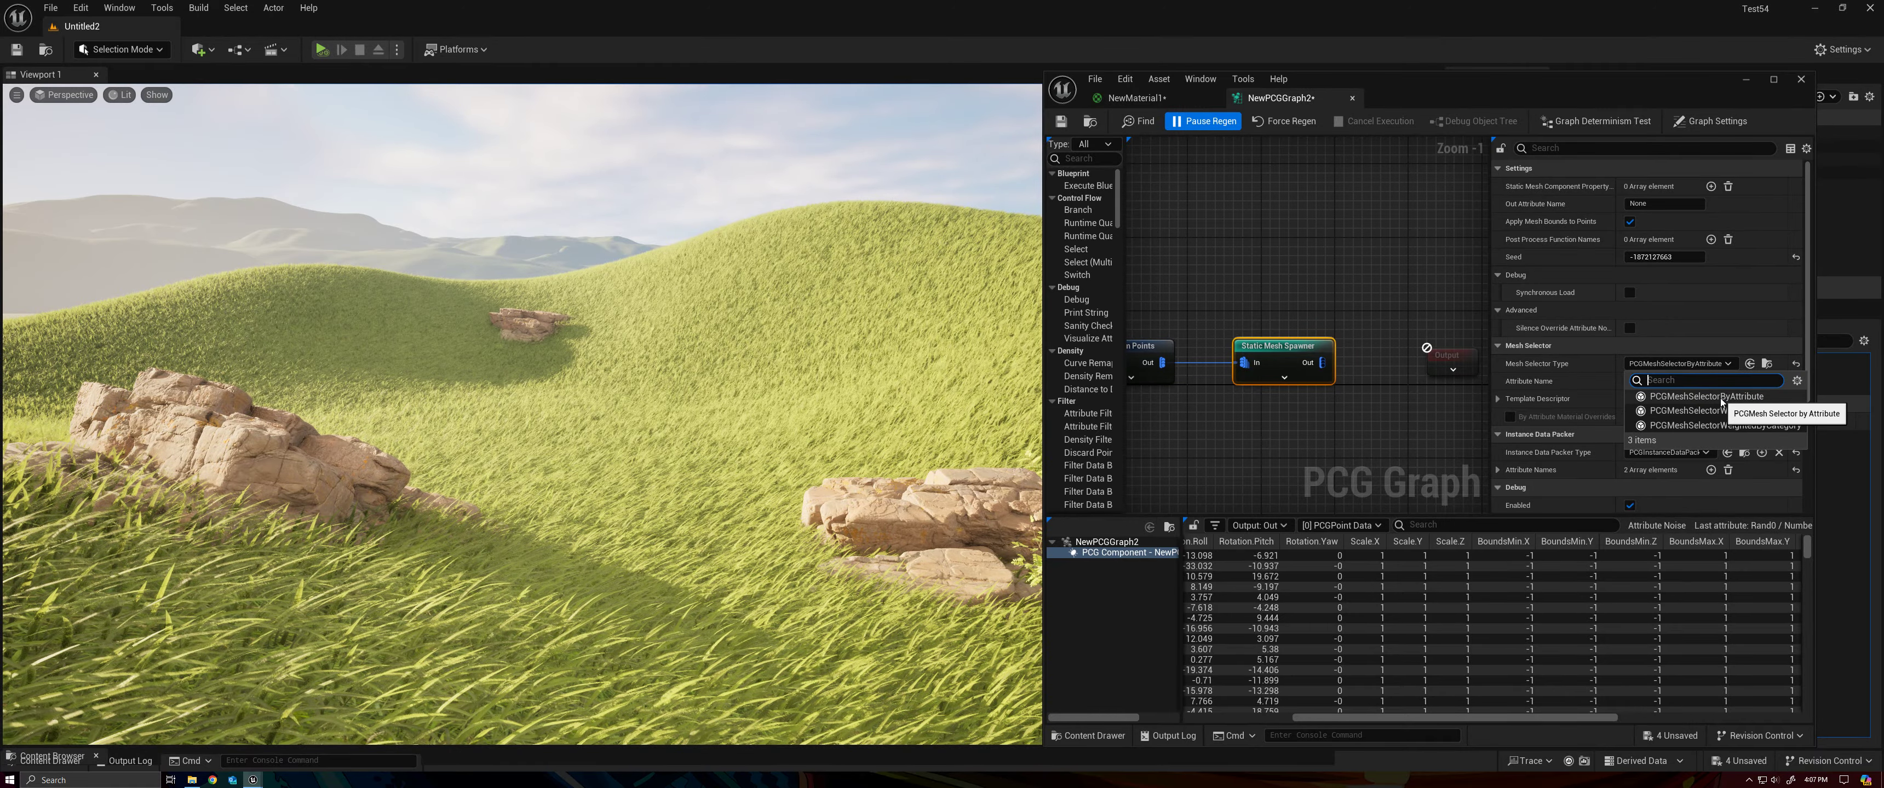
click(1450, 416)
click(1451, 415)
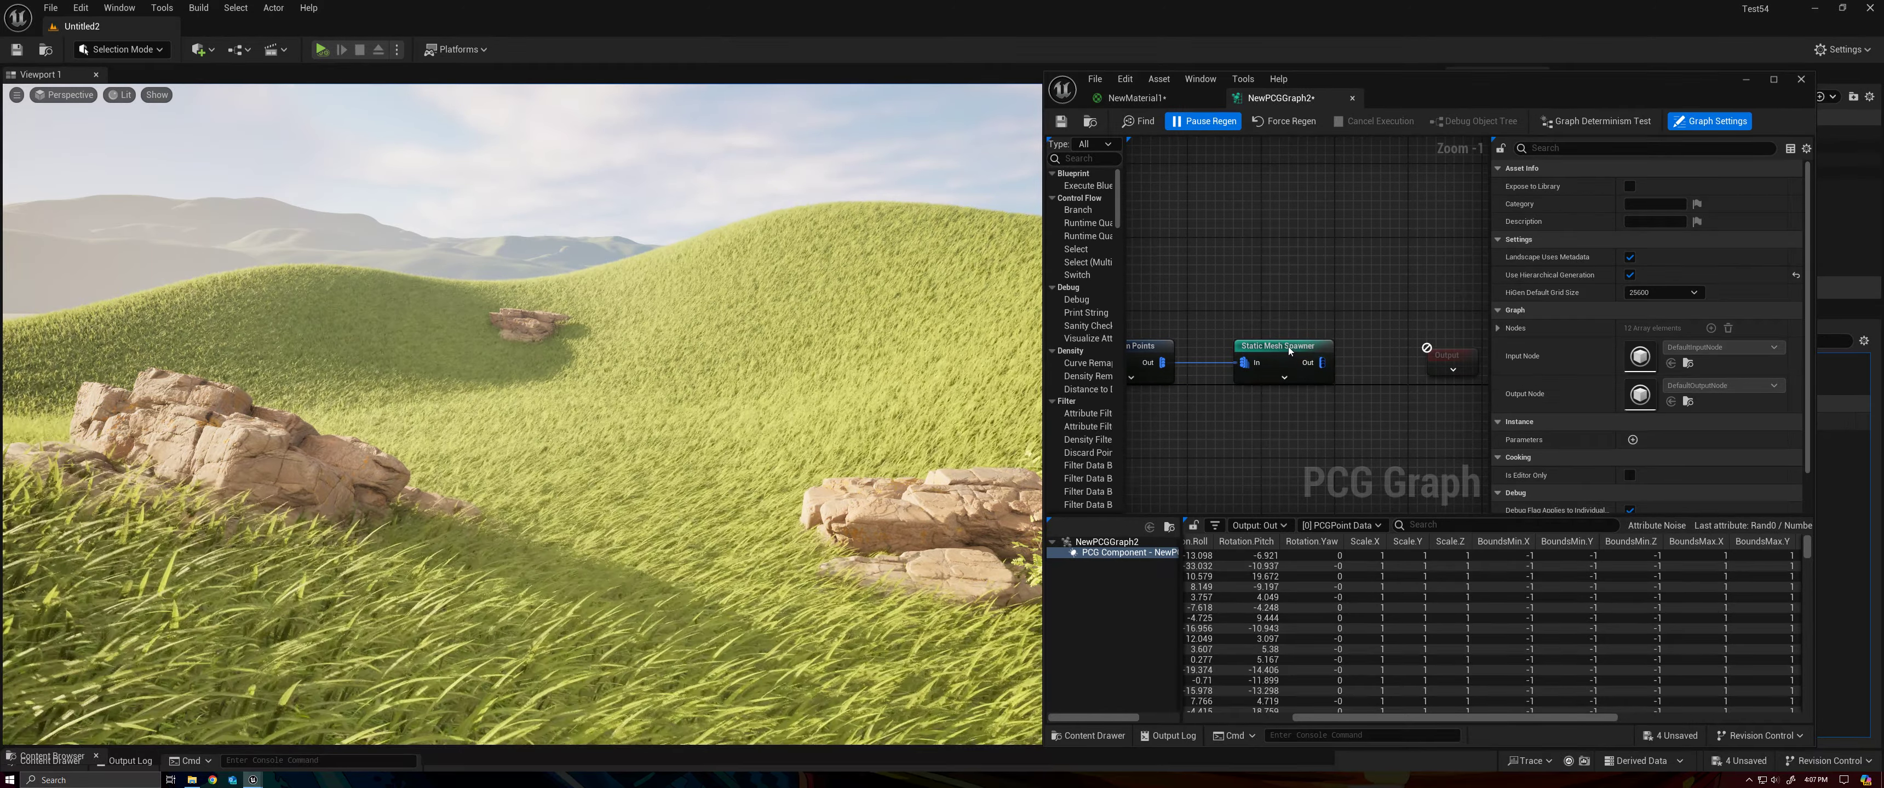
click(1302, 368)
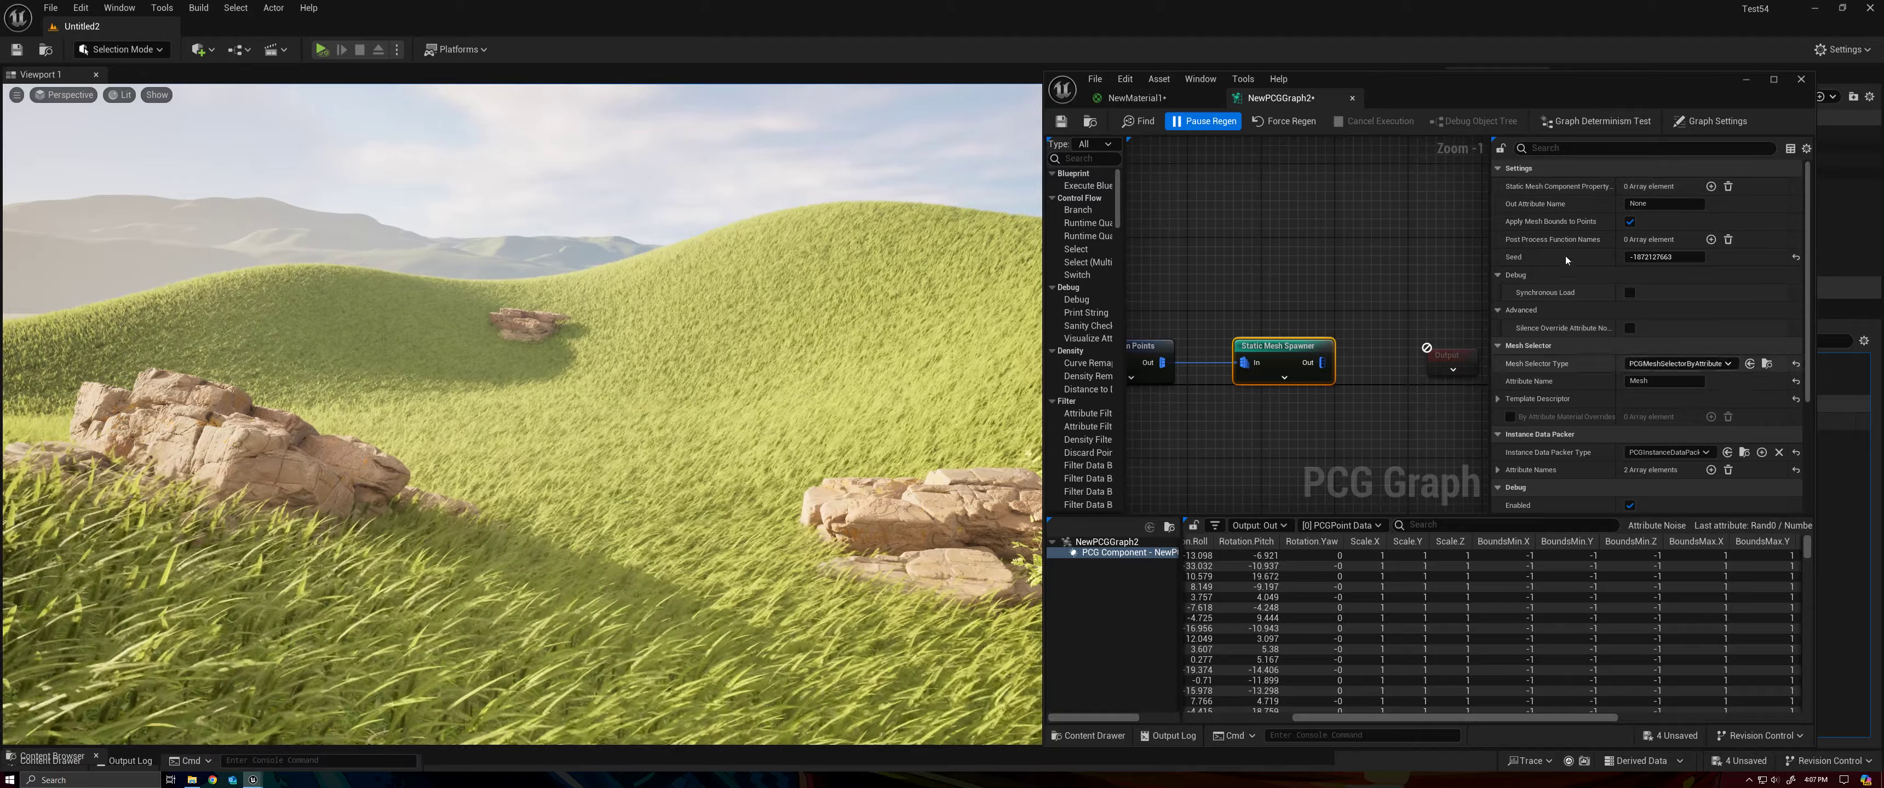
Step: Check the spawner's ray tracing, collision and distance field settings by filtering its properties for "ray", "coll" and "distance"
click(1563, 148)
text(ray)
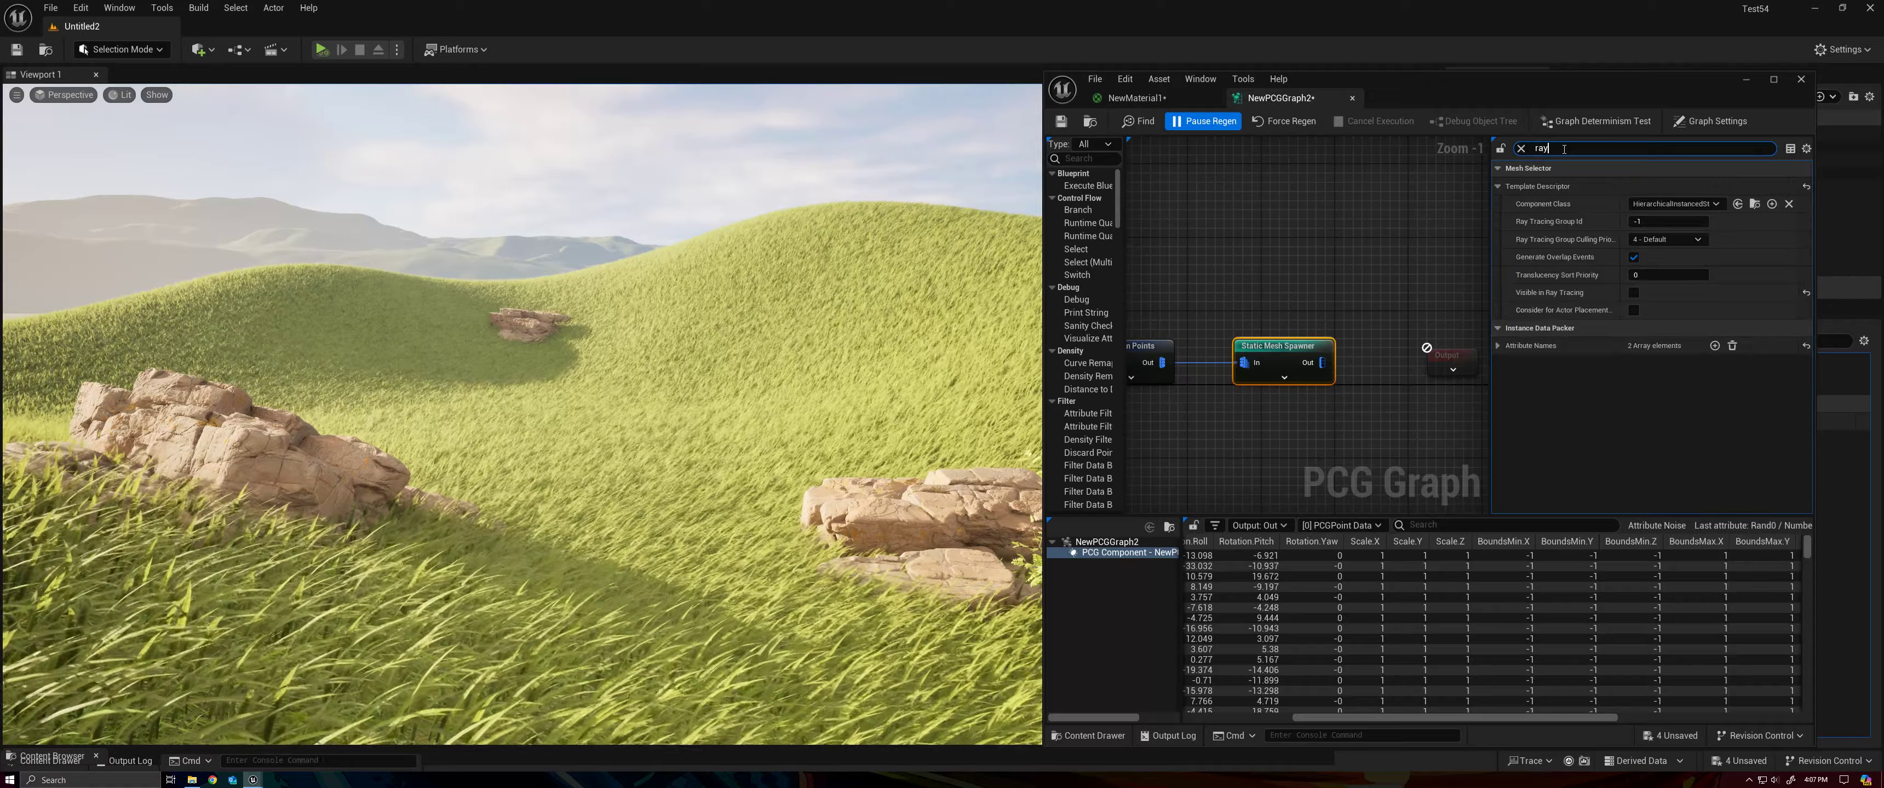
click(1521, 148)
text(coll)
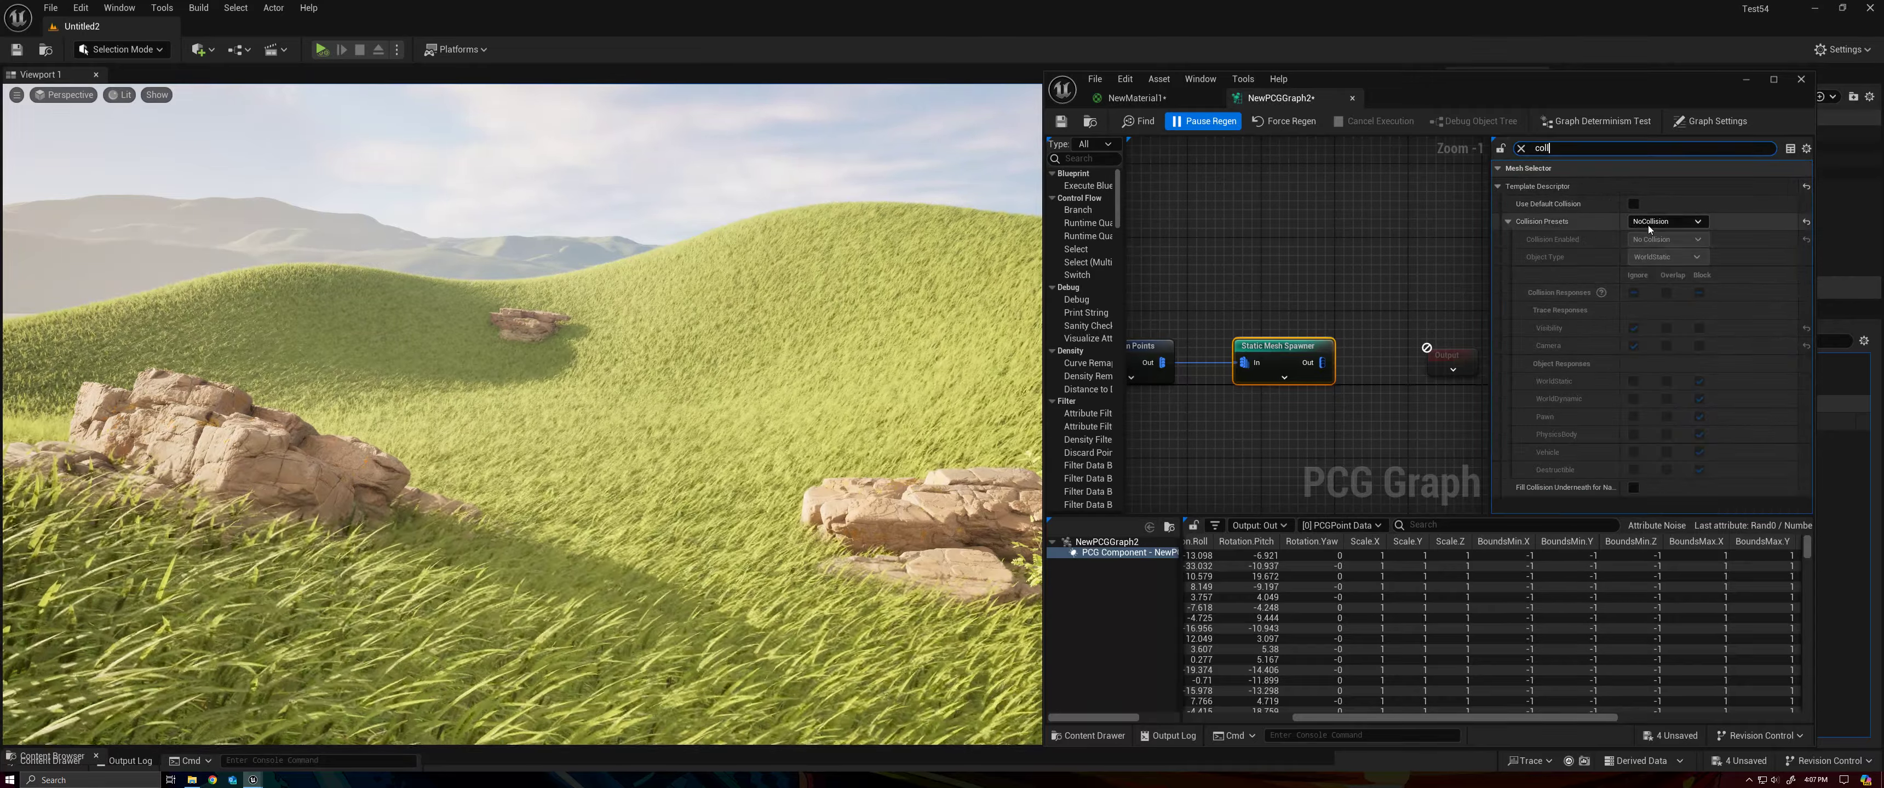
drag(1560, 150, 1463, 151)
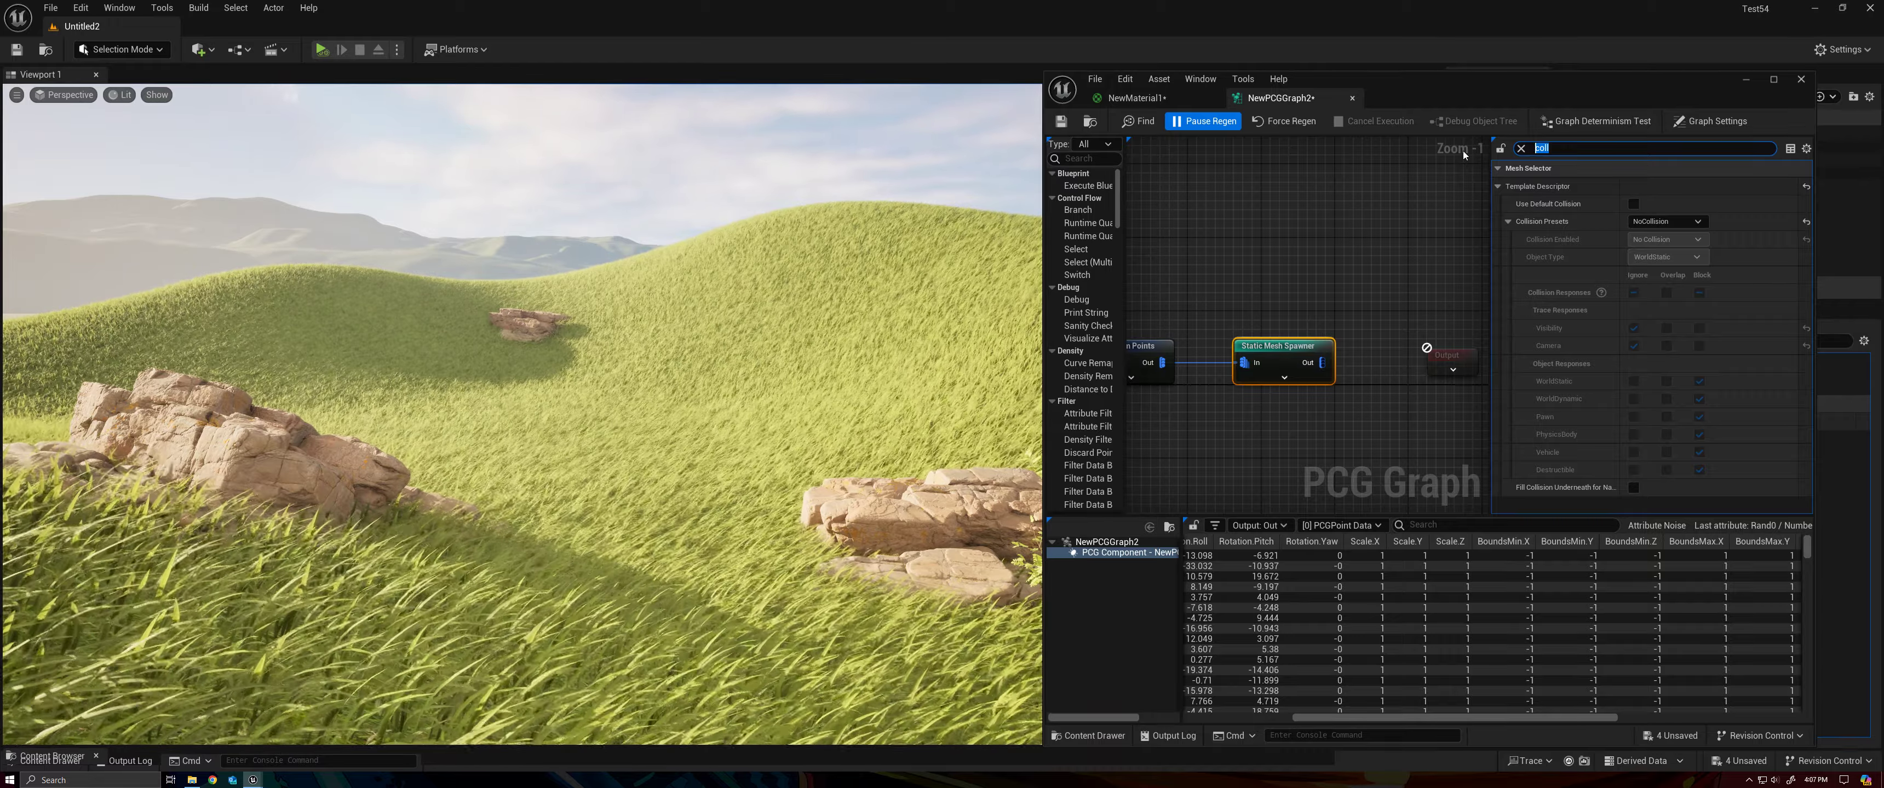
text(distance)
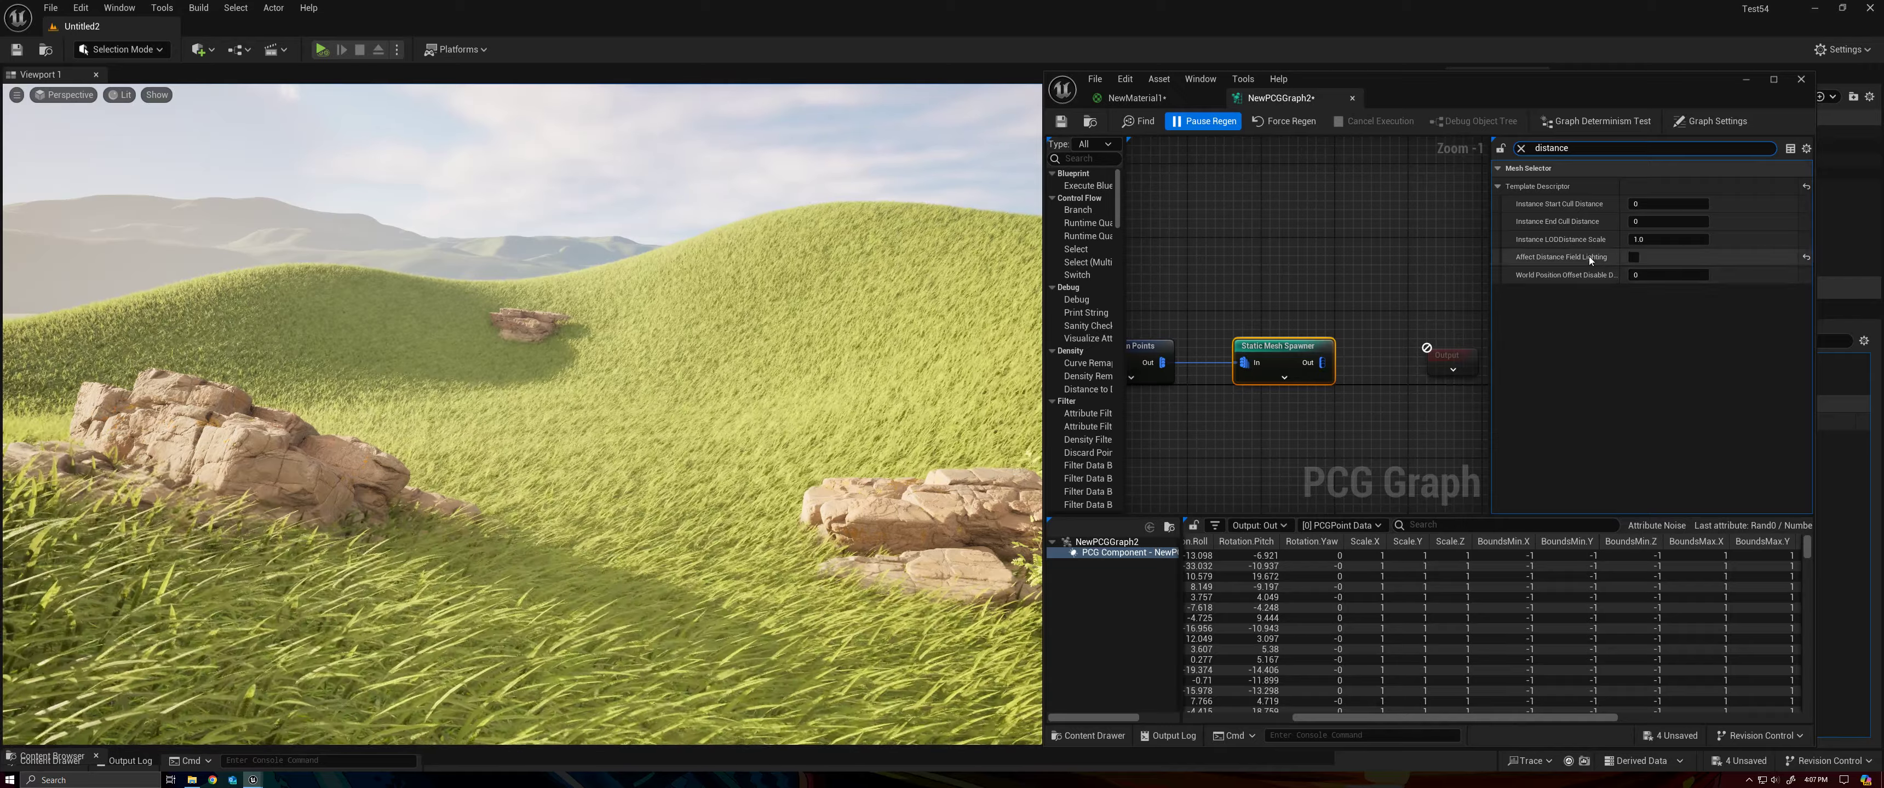
click(1521, 148)
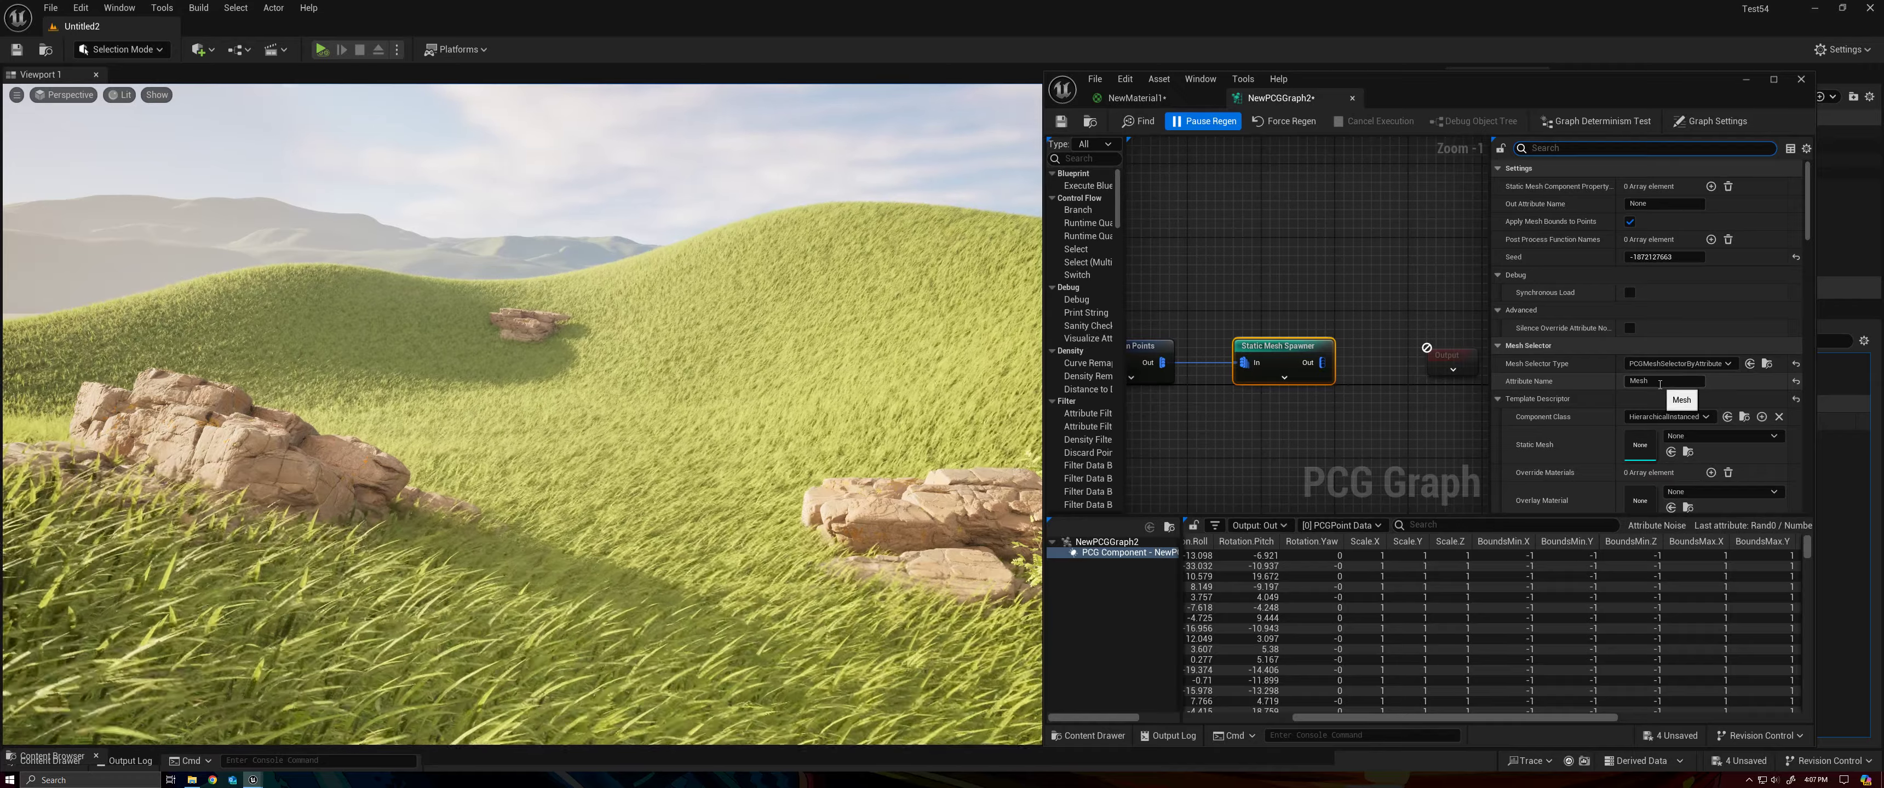
Step: Enlarge the PCG graph editor window and its node area, and select the Add Attribute node that writes the Mesh attribute
click(1659, 382)
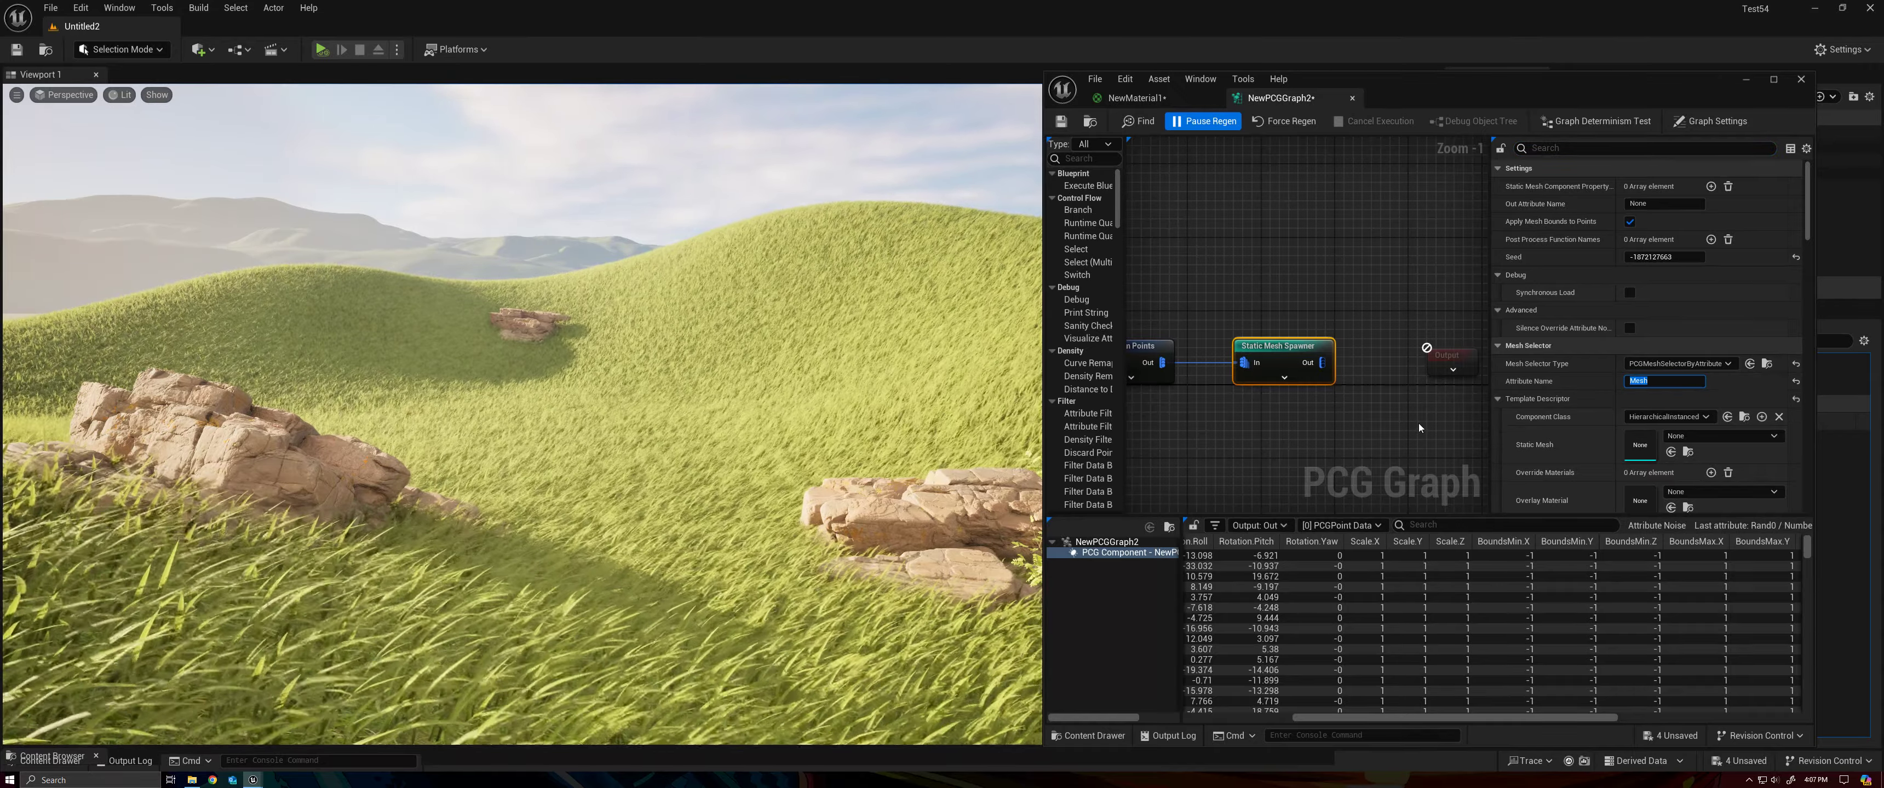
click(1418, 427)
right_drag(1242, 385, 1378, 372)
scroll(1378, 372, down, 1)
drag(1043, 491, 494, 490)
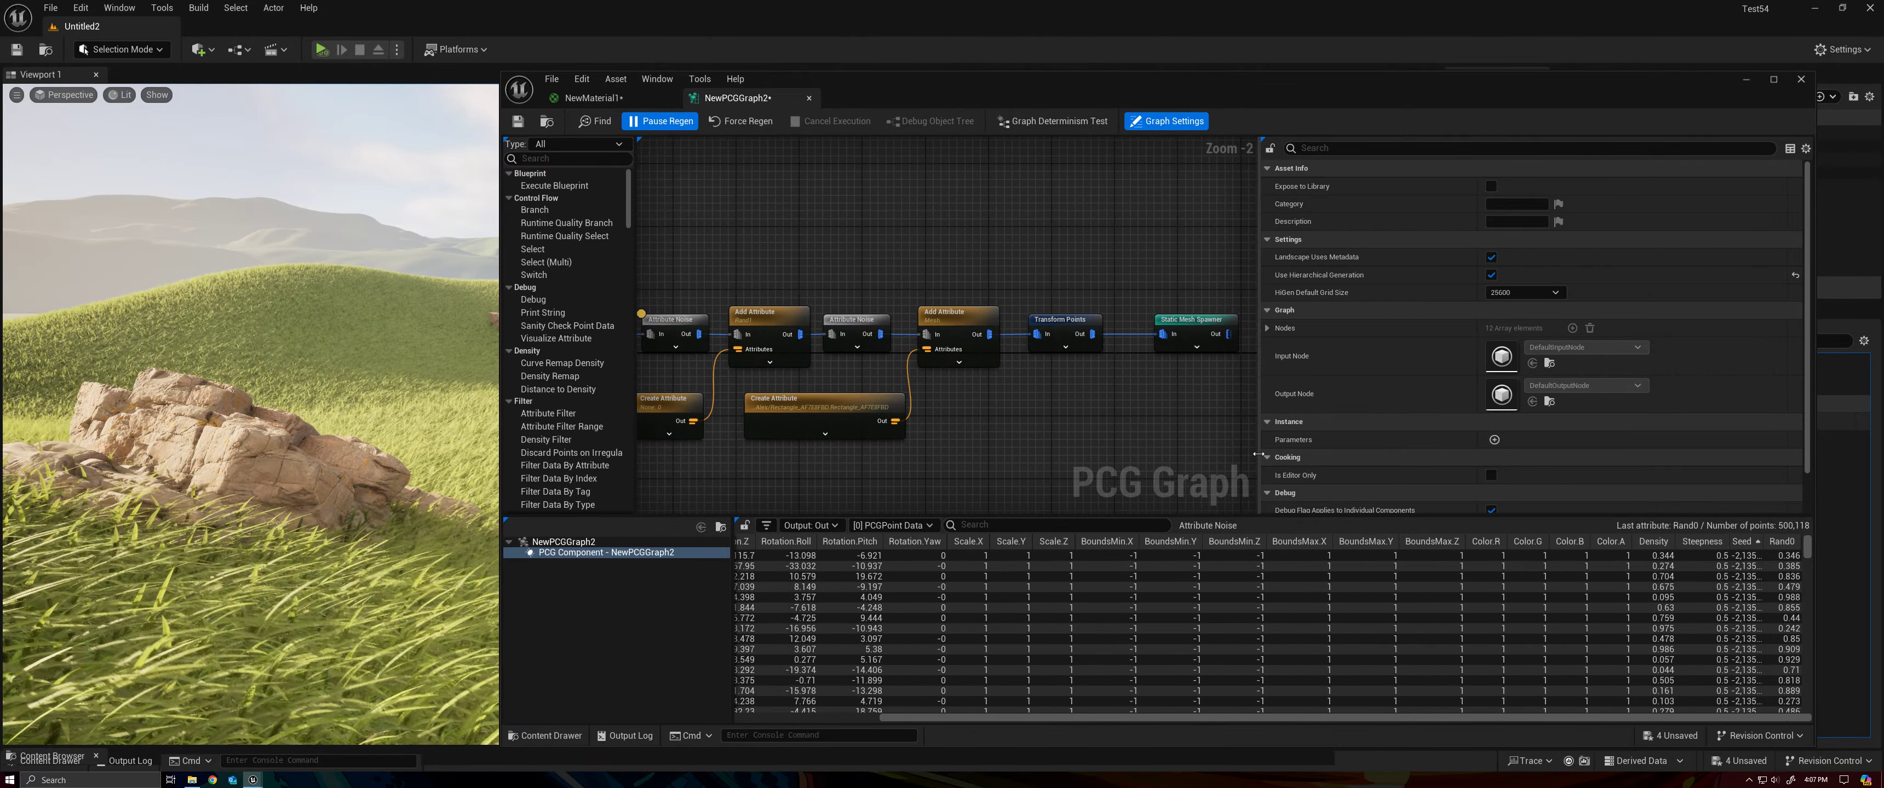
drag(1256, 454, 1391, 455)
right_drag(1059, 429, 1153, 428)
scroll(1075, 429, up, 2)
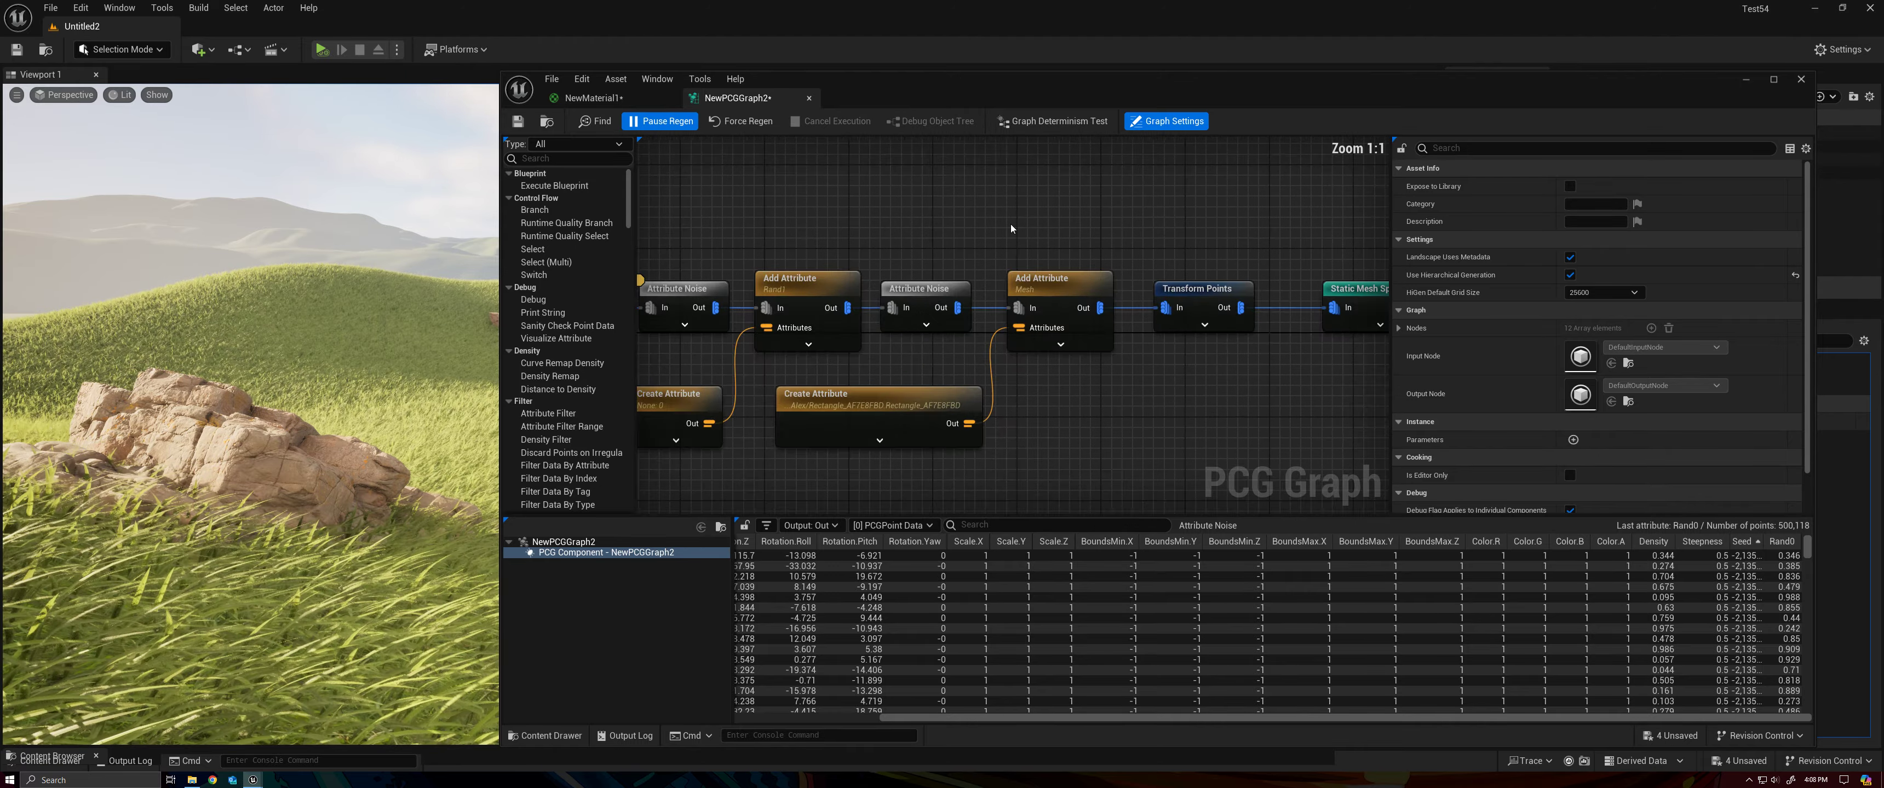
click(1053, 282)
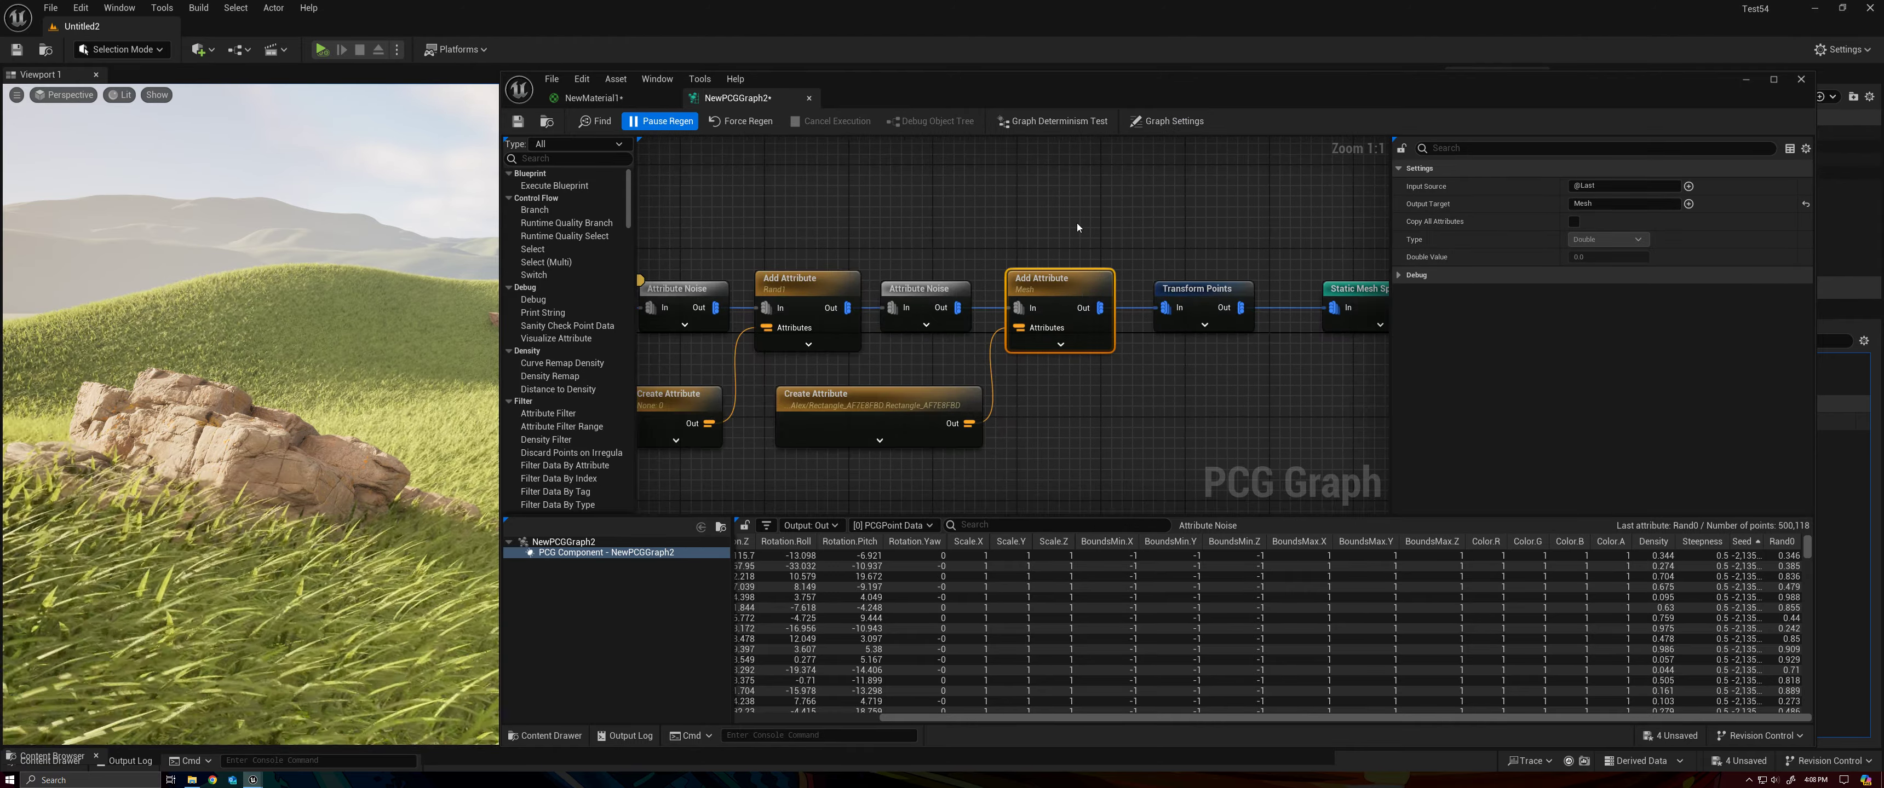
right_click(1077, 223)
text(add)
click(1133, 316)
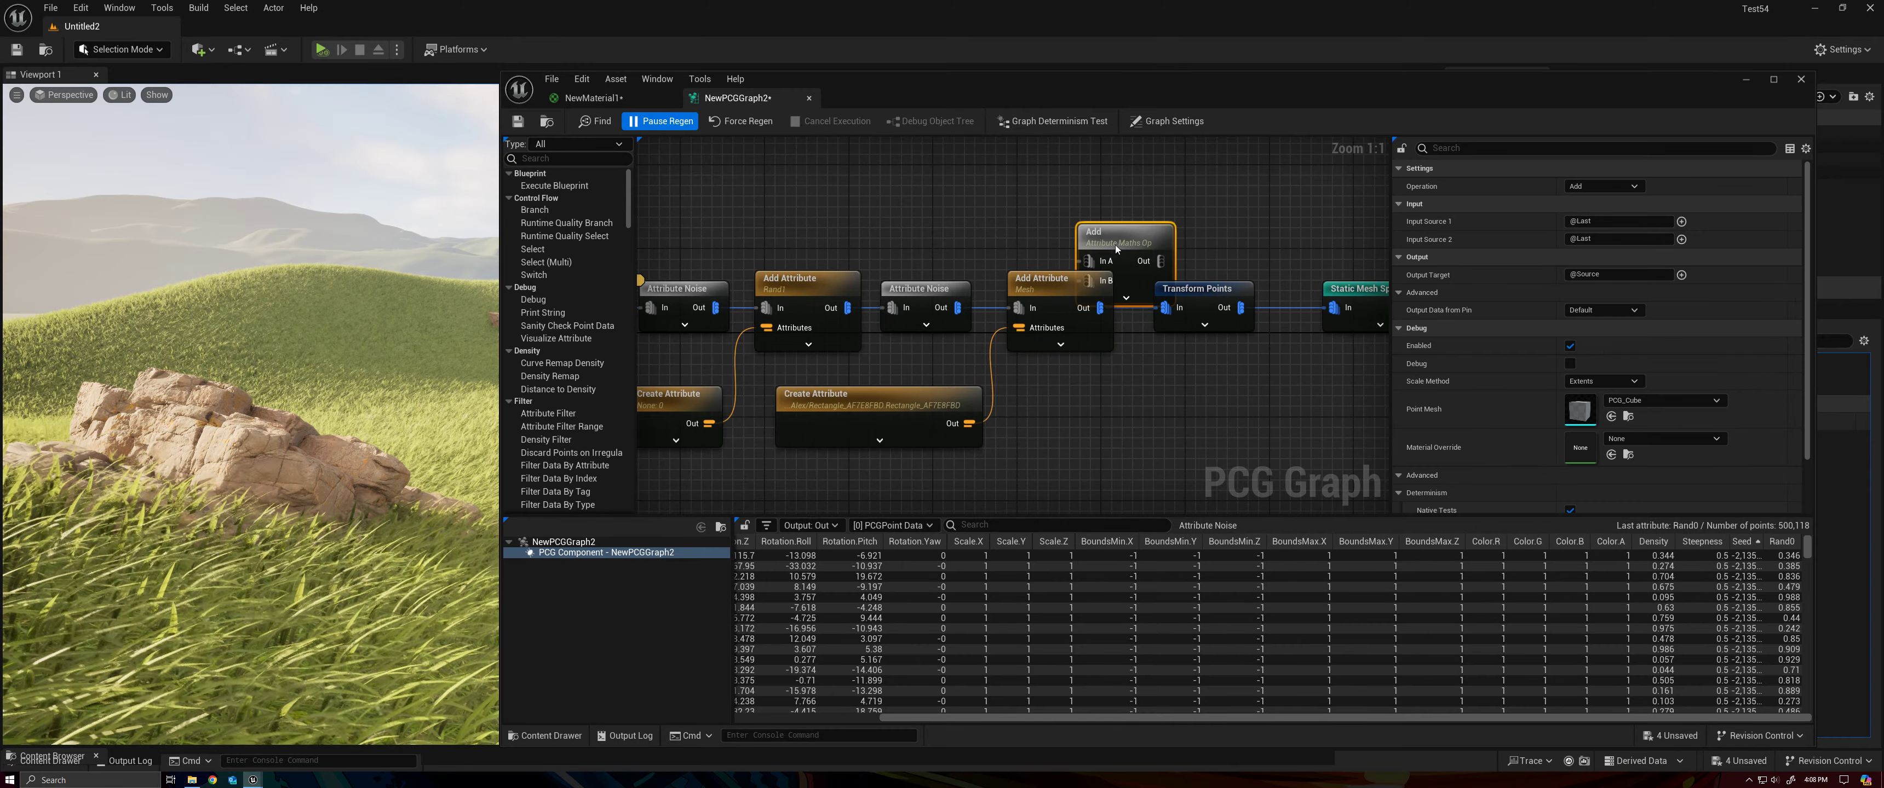
drag(1117, 248, 1061, 182)
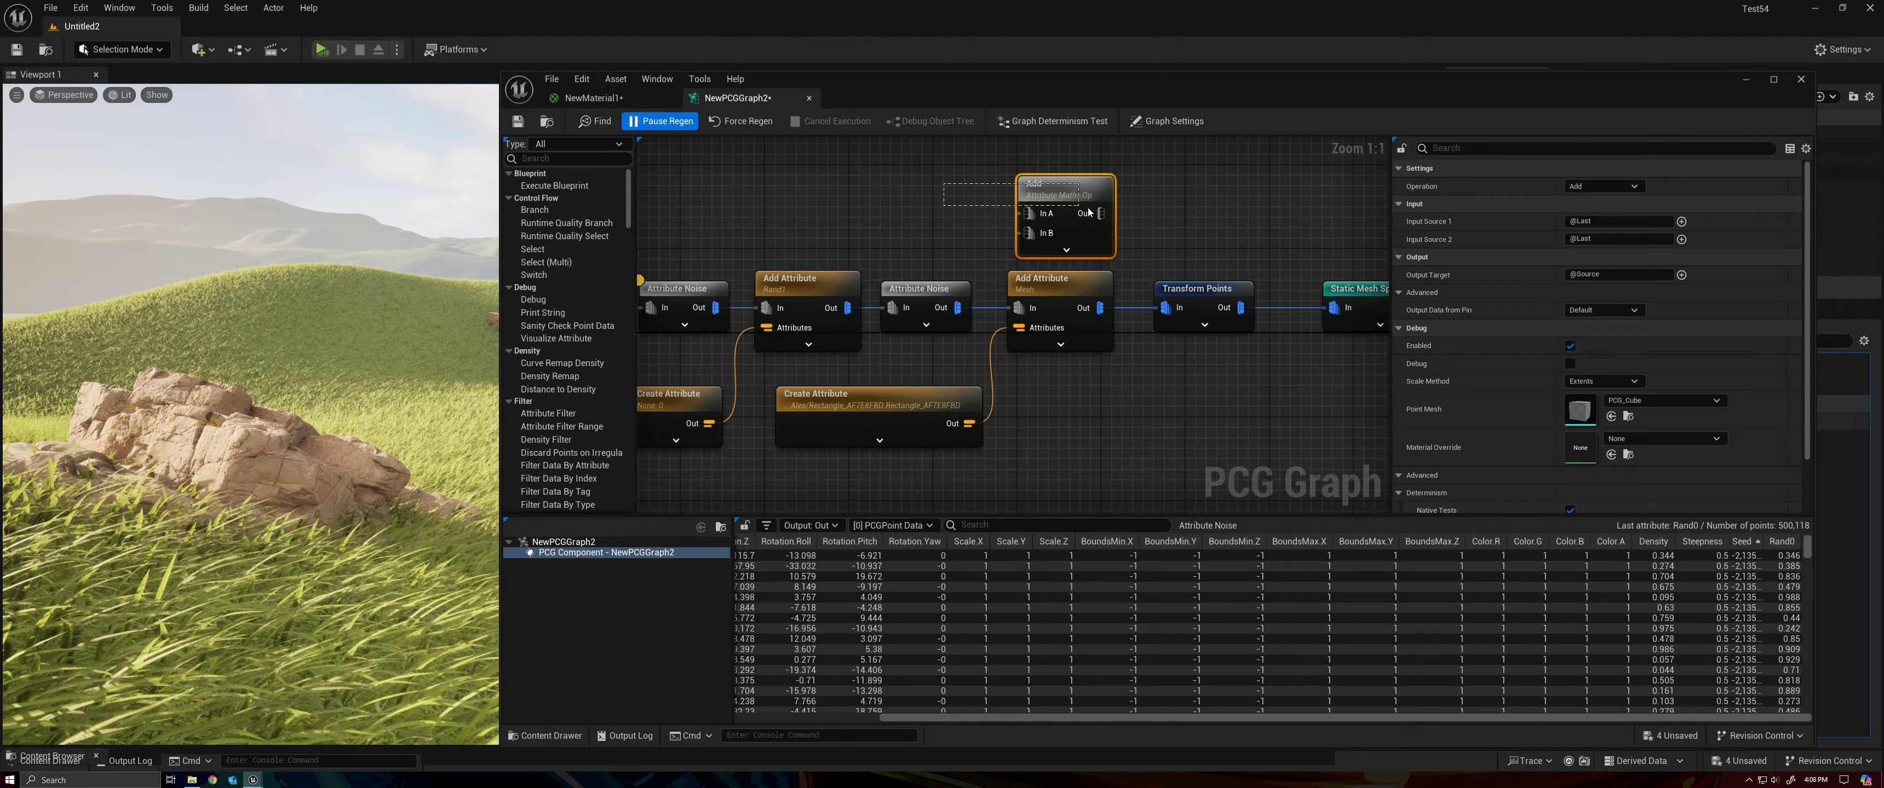
key(Delete)
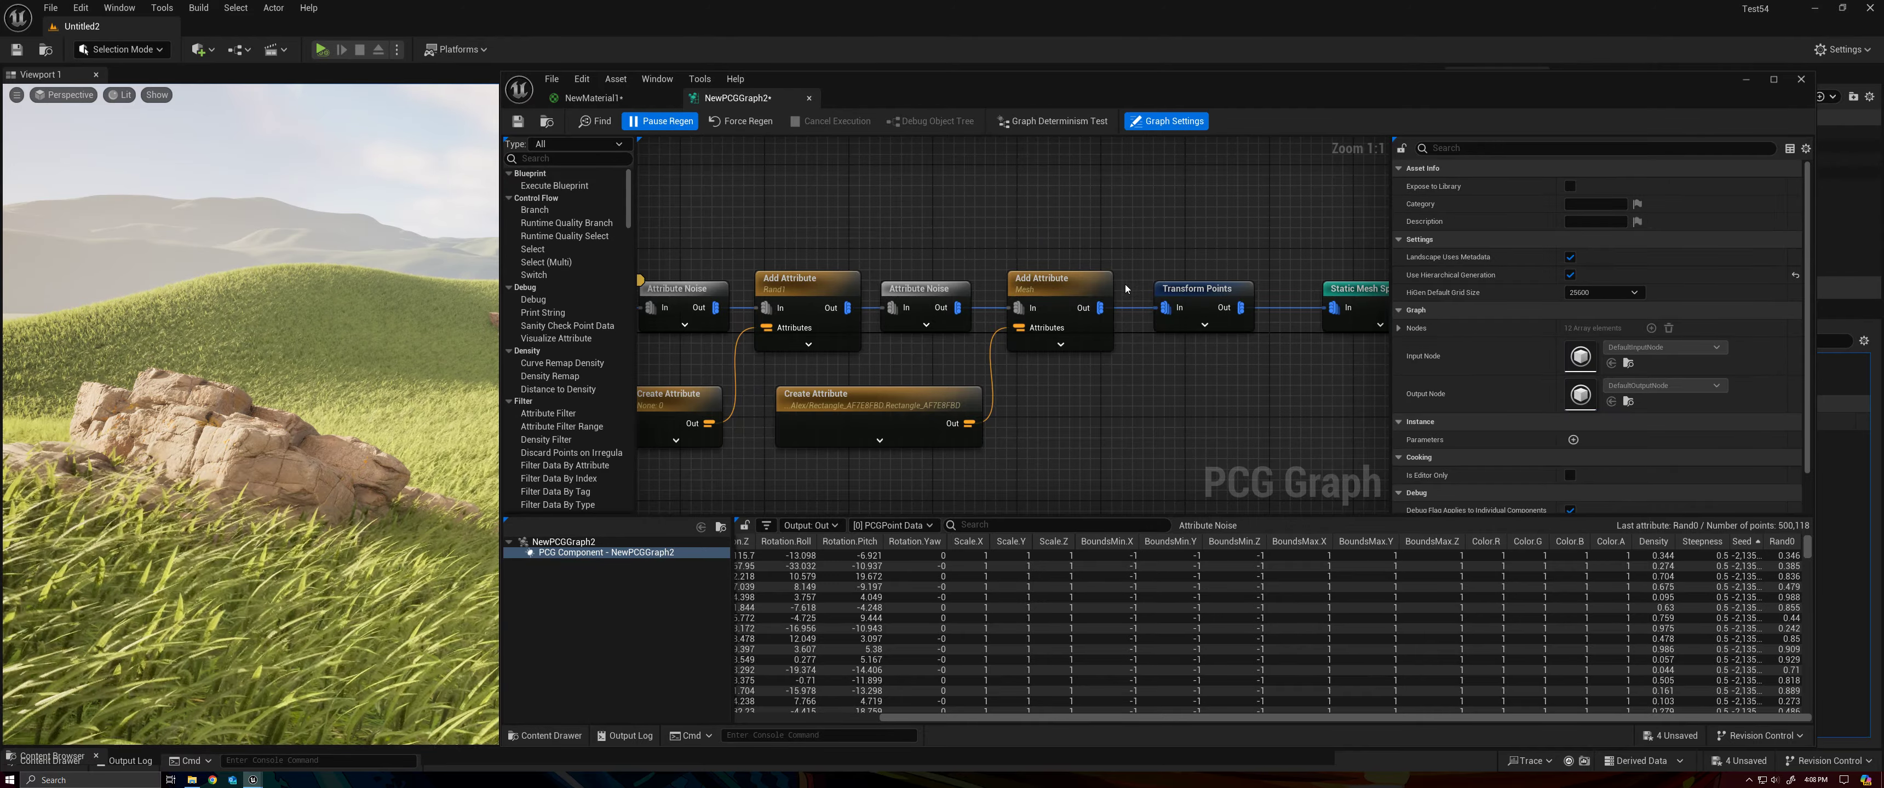
Step: Inspect the output target of the Add Attribute node that feeds Transform Points
click(1045, 285)
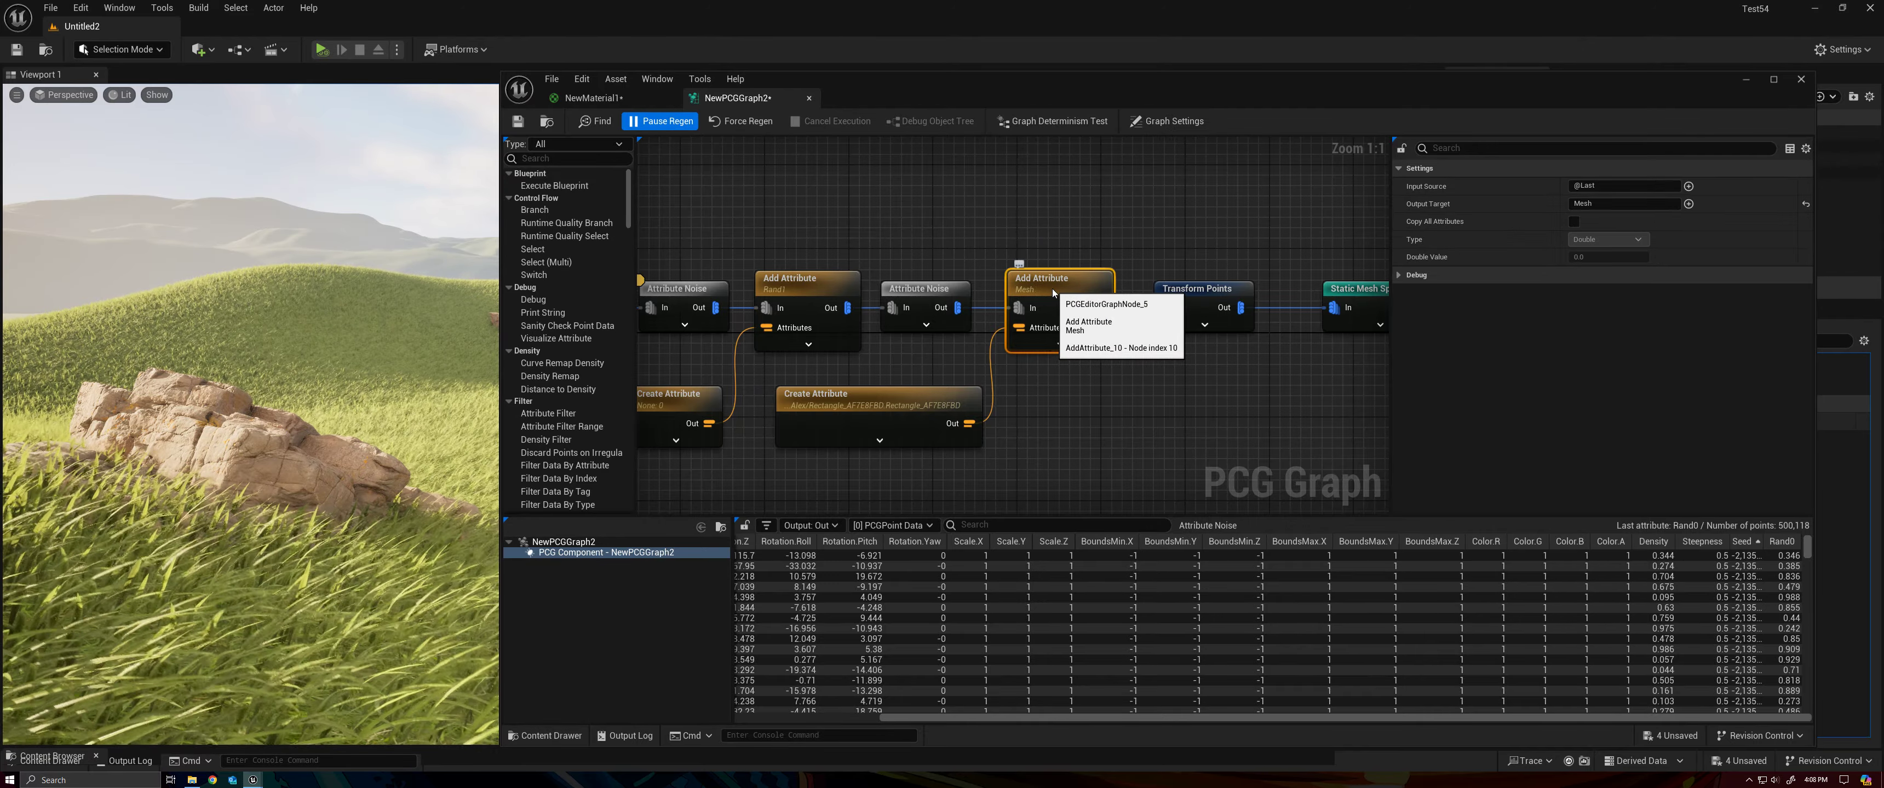
click(1616, 203)
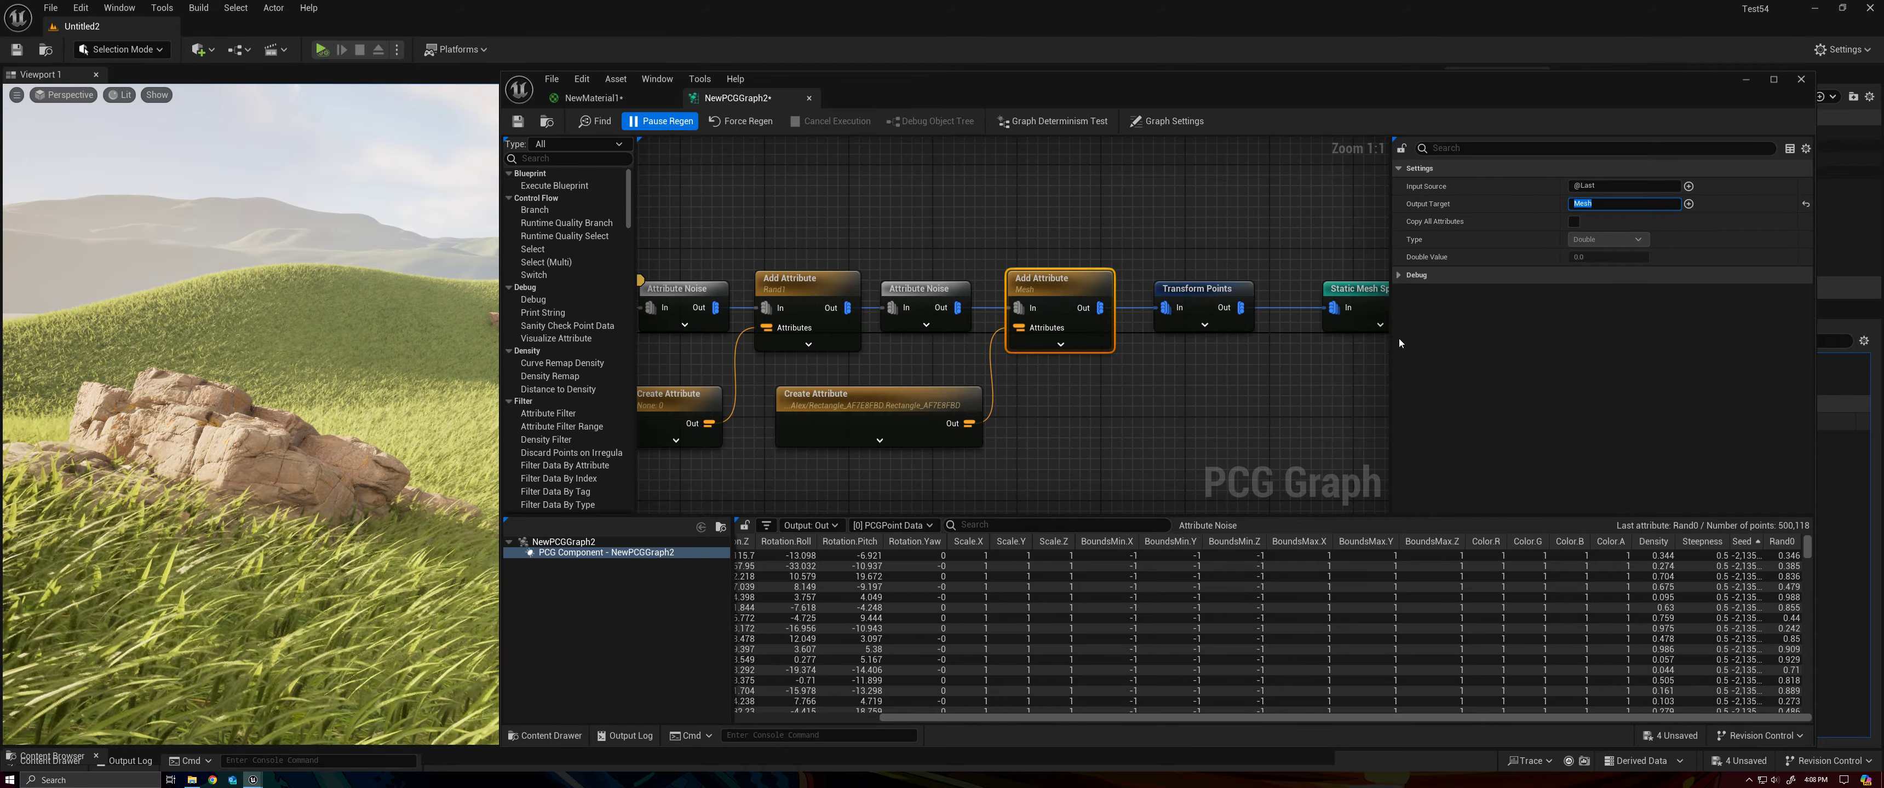
click(1334, 377)
Step: Add a Create Attribute node below the last Add Attribute node and set its type to Soft Object Path
right_click(1071, 412)
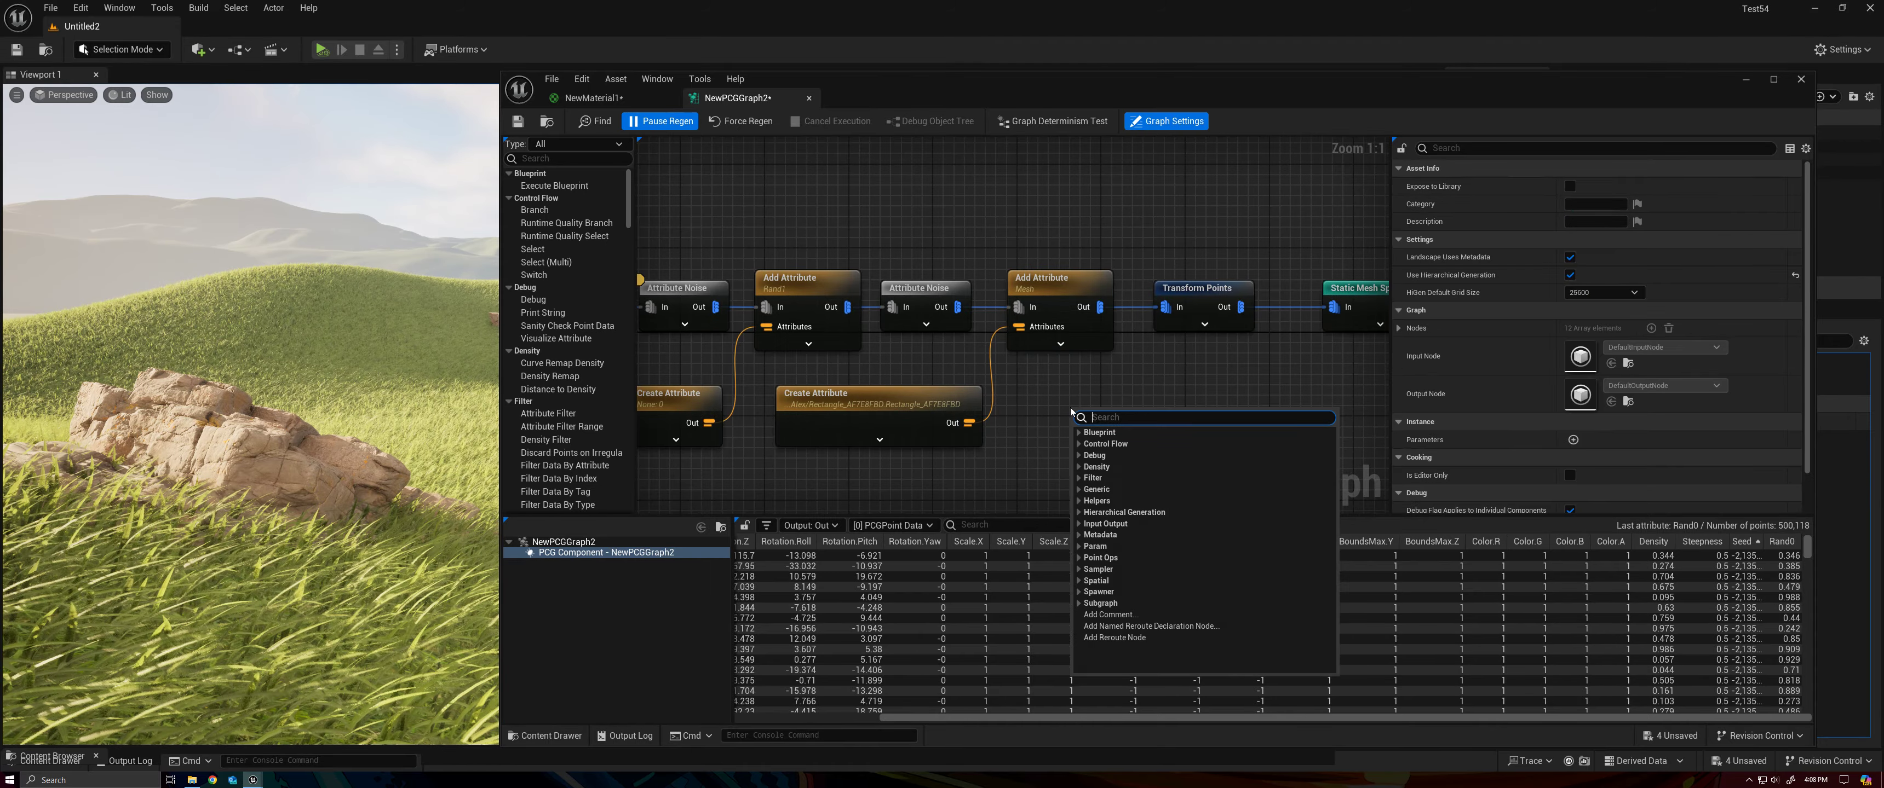
text(create)
click(1143, 444)
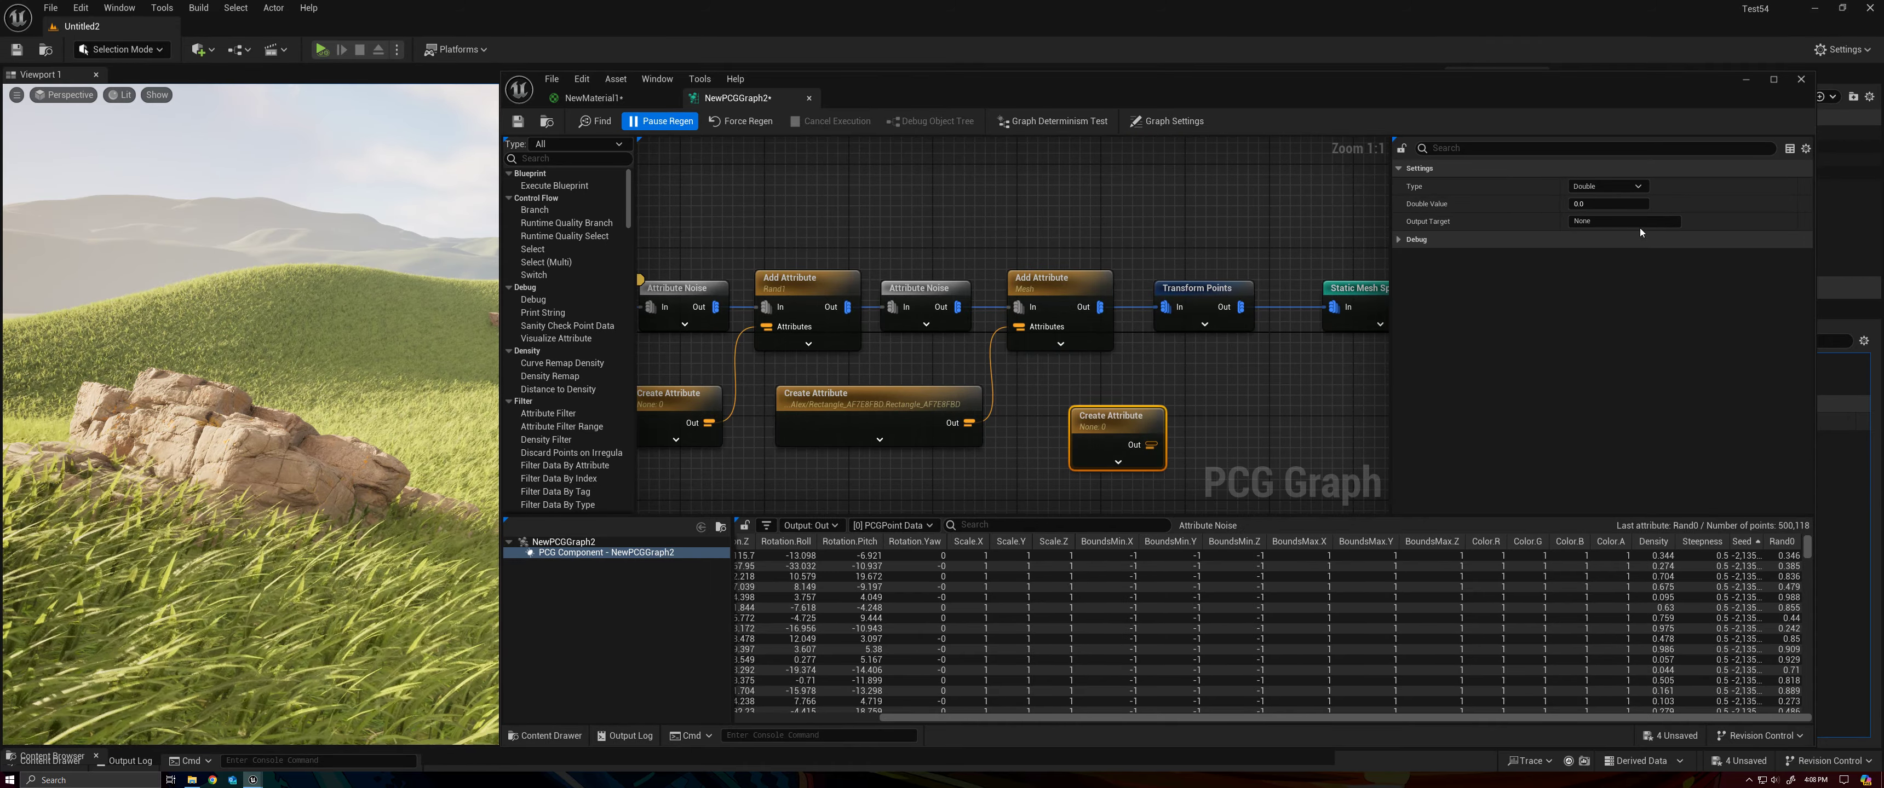
click(1624, 188)
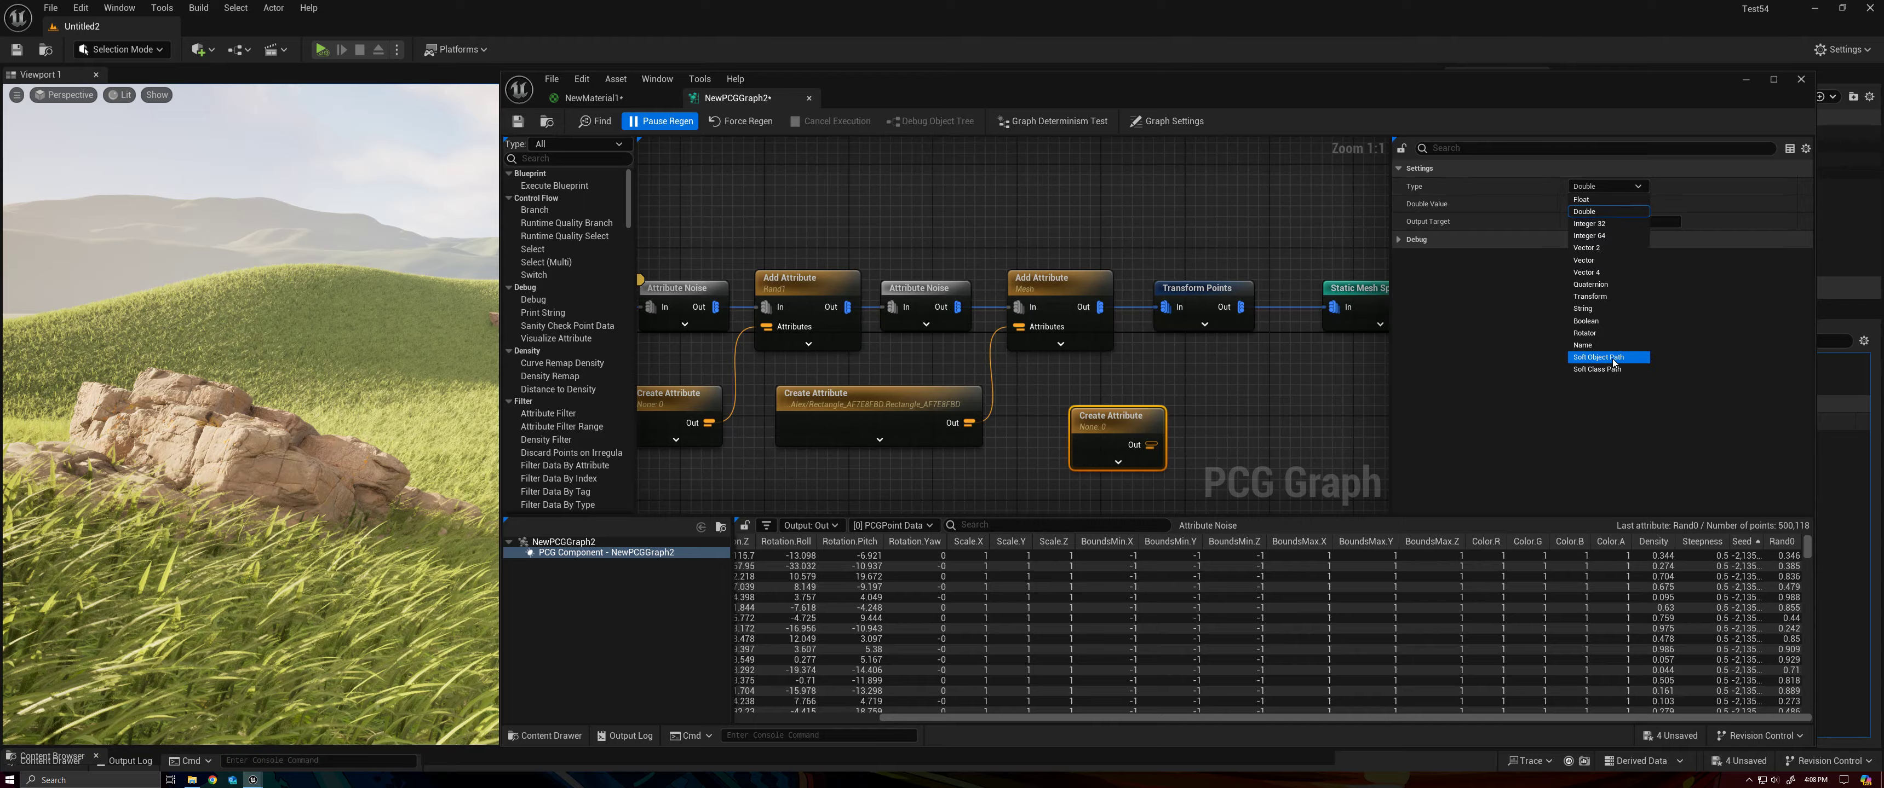
click(1613, 357)
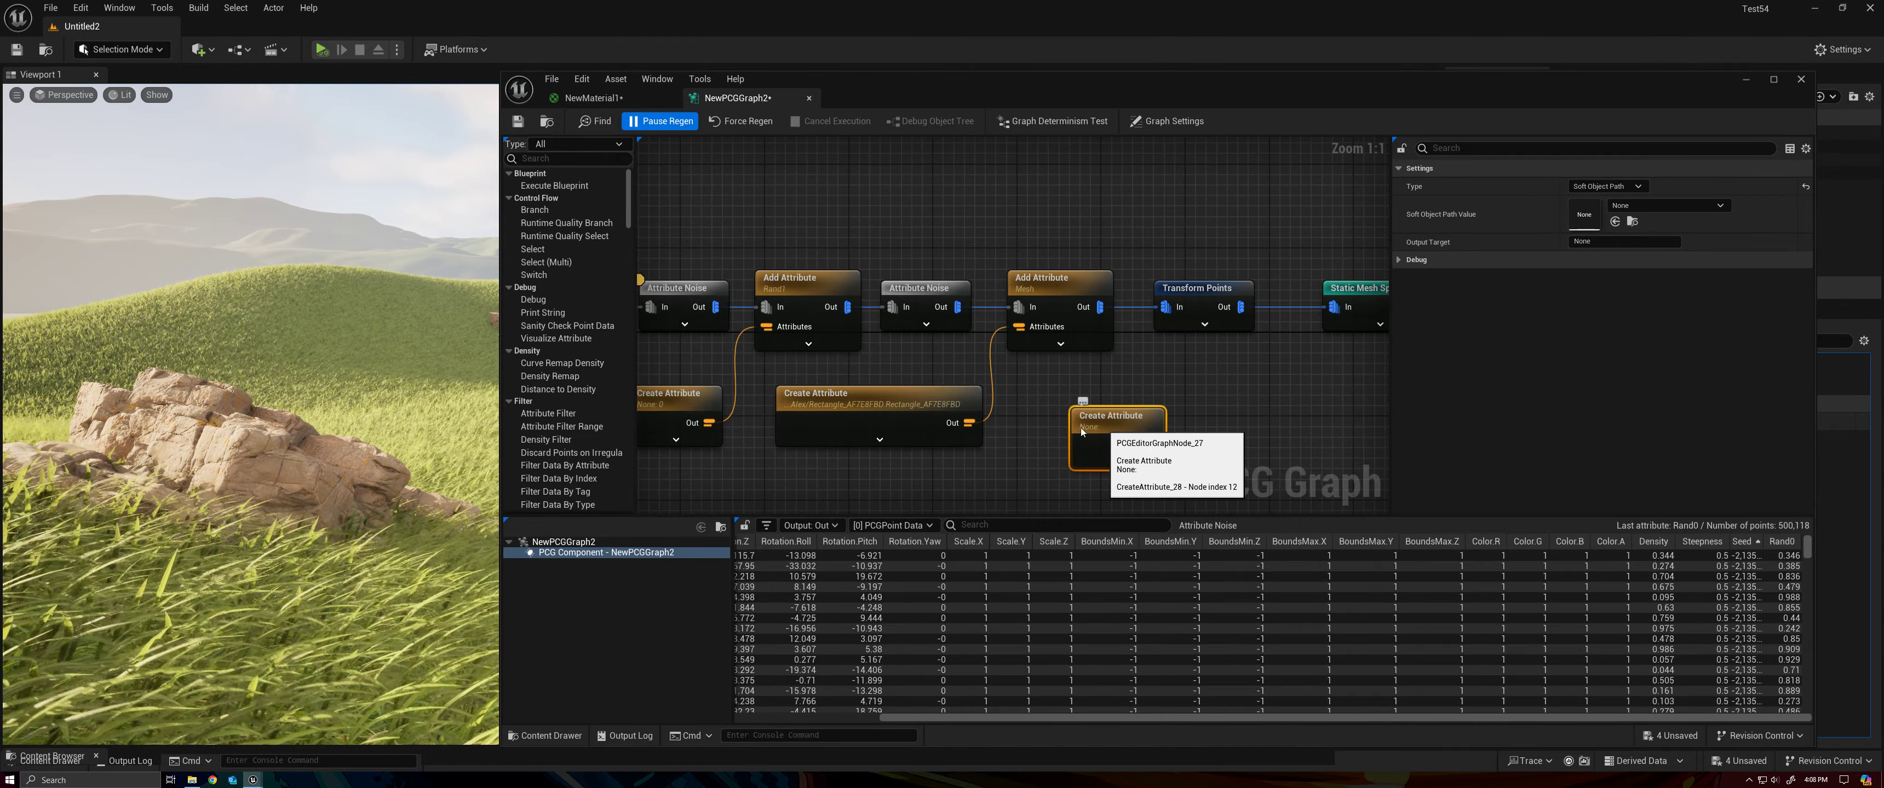
Step: Delete the newly added Create Attribute node and check the existing one that supplies the grass mesh path
key(Delete)
click(902, 404)
right_drag(1221, 405, 1132, 404)
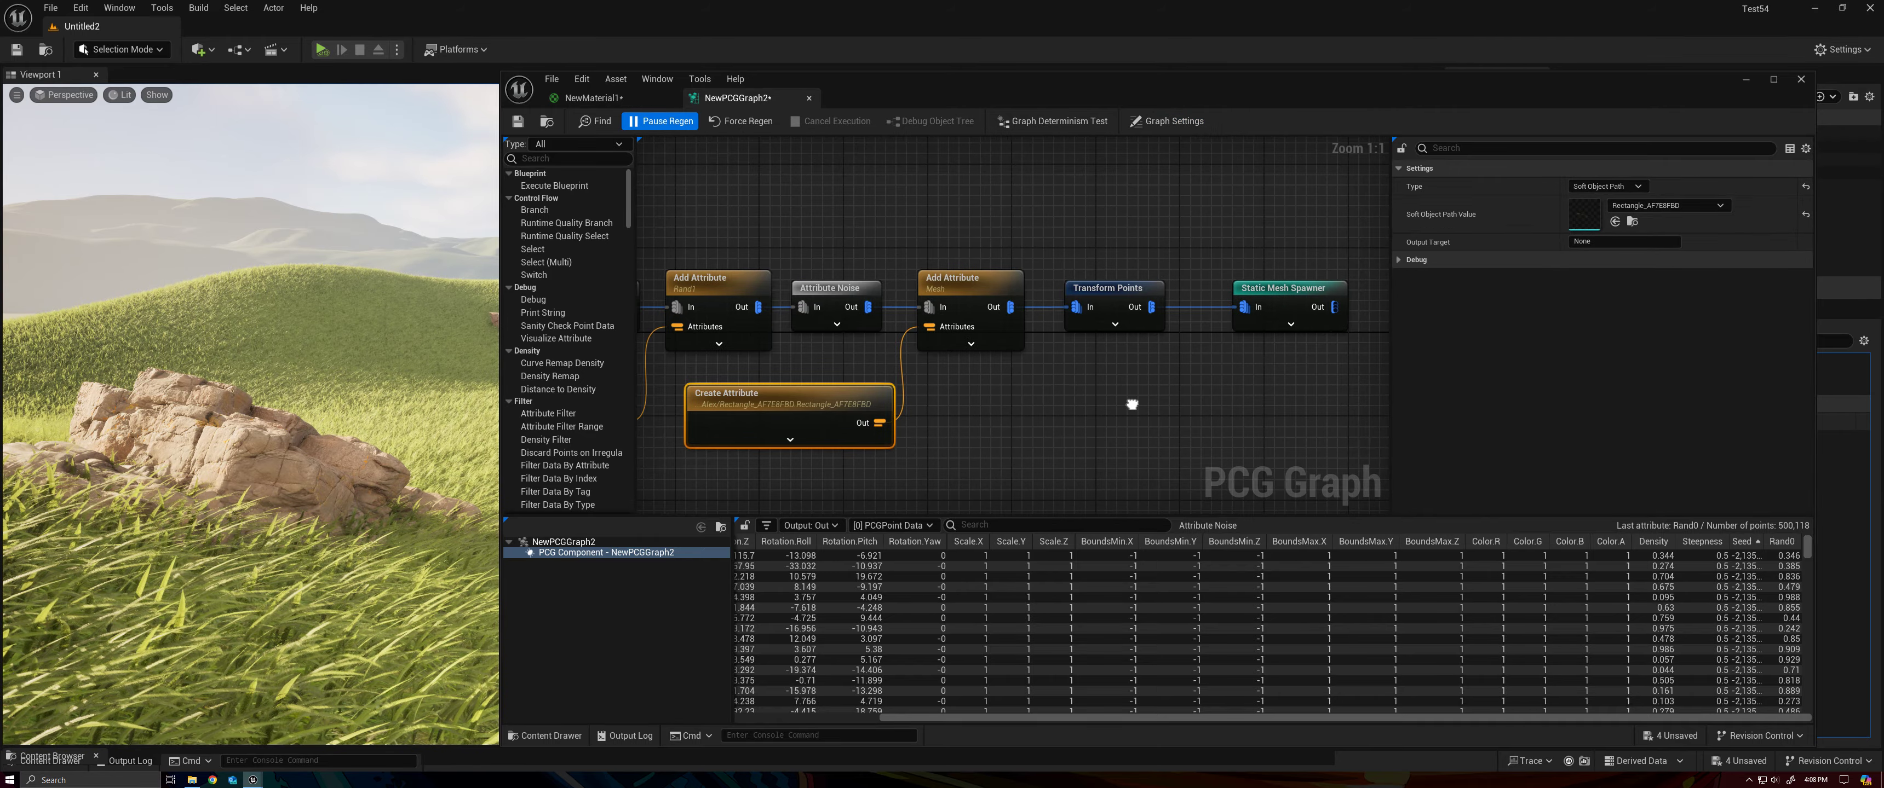
Step: Inspect the Add Attribute node that writes Mesh and sort its point data by the Mesh column
click(947, 293)
right_click(948, 293)
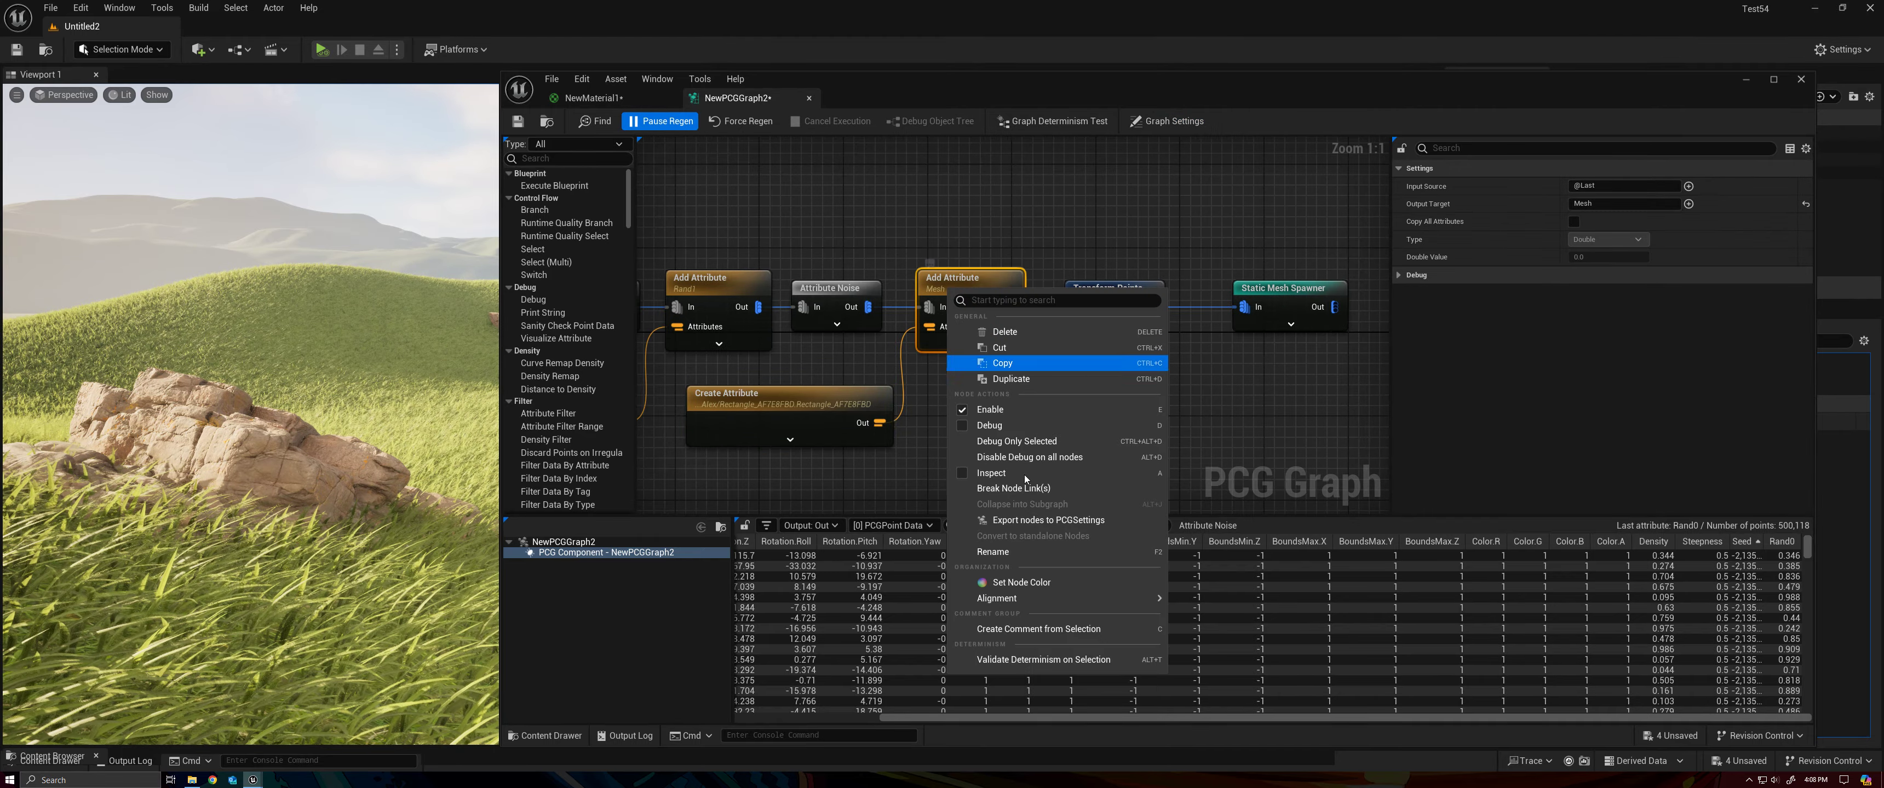
click(1039, 473)
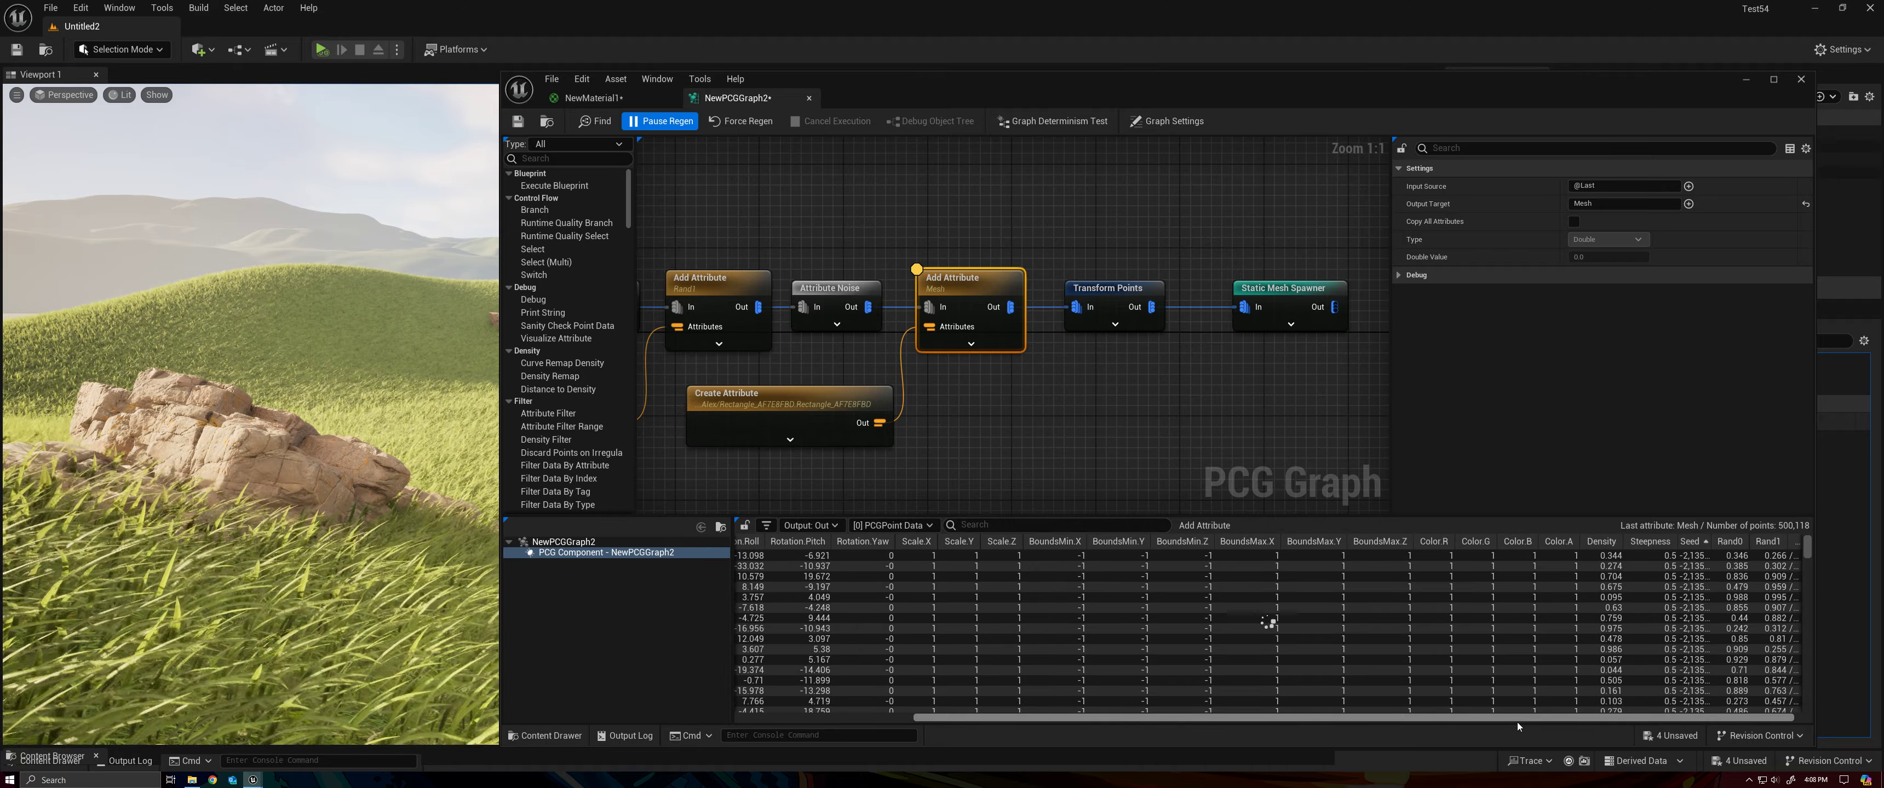
click(1782, 547)
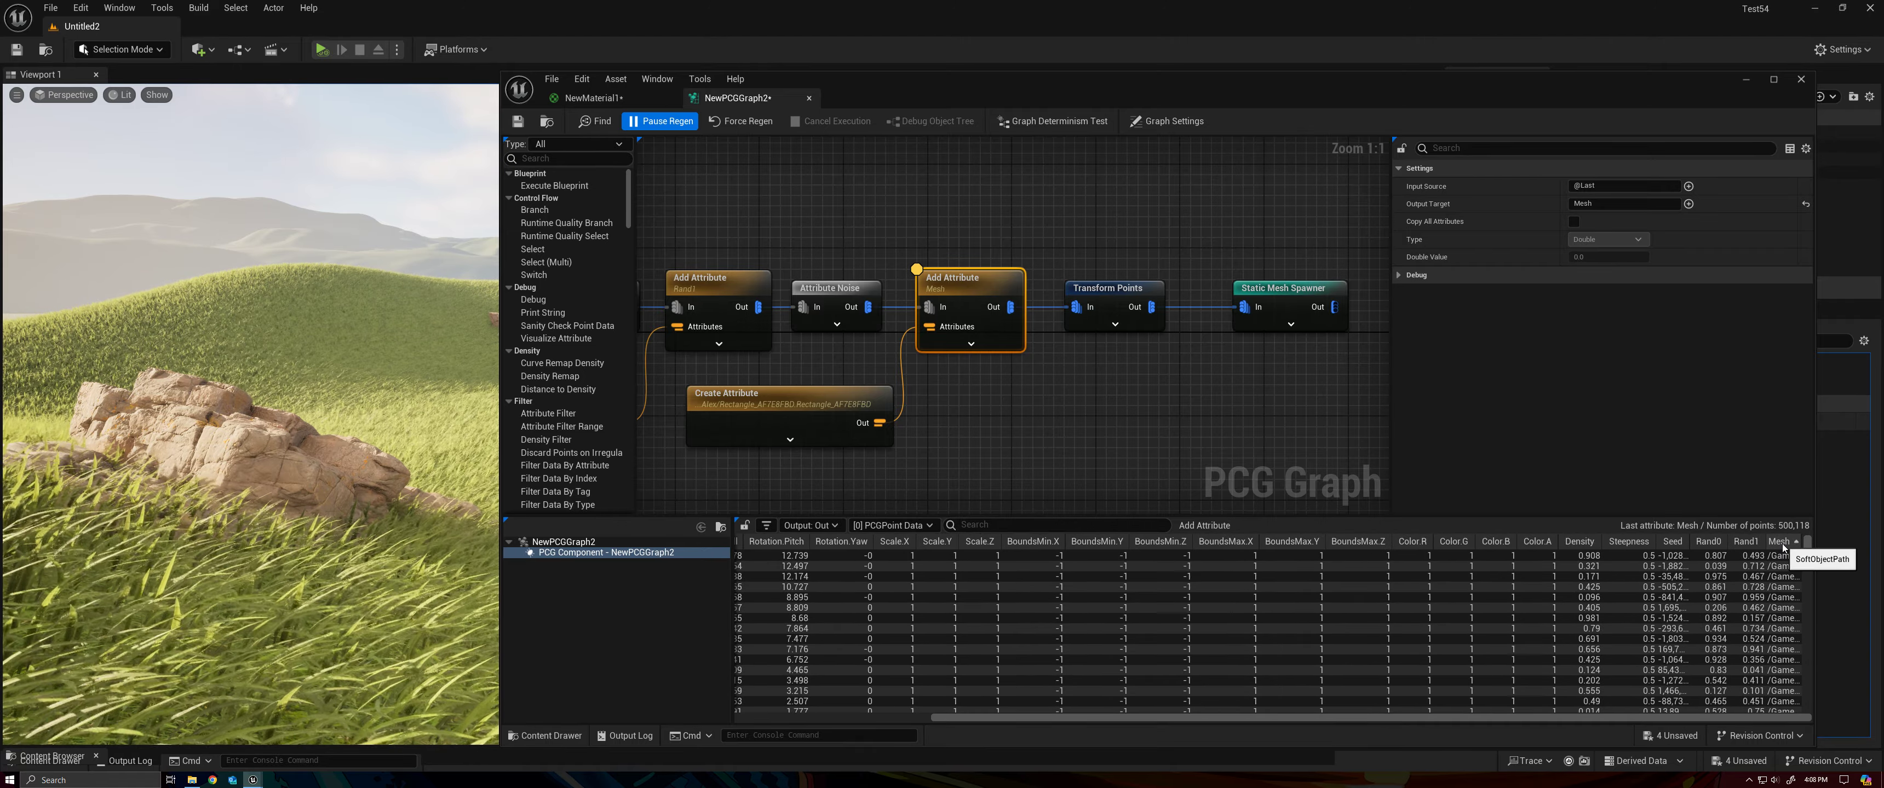
Step: Check the mesh selector type and attribute name of the Static Mesh Spawner
click(1286, 296)
right_drag(1317, 363, 1118, 382)
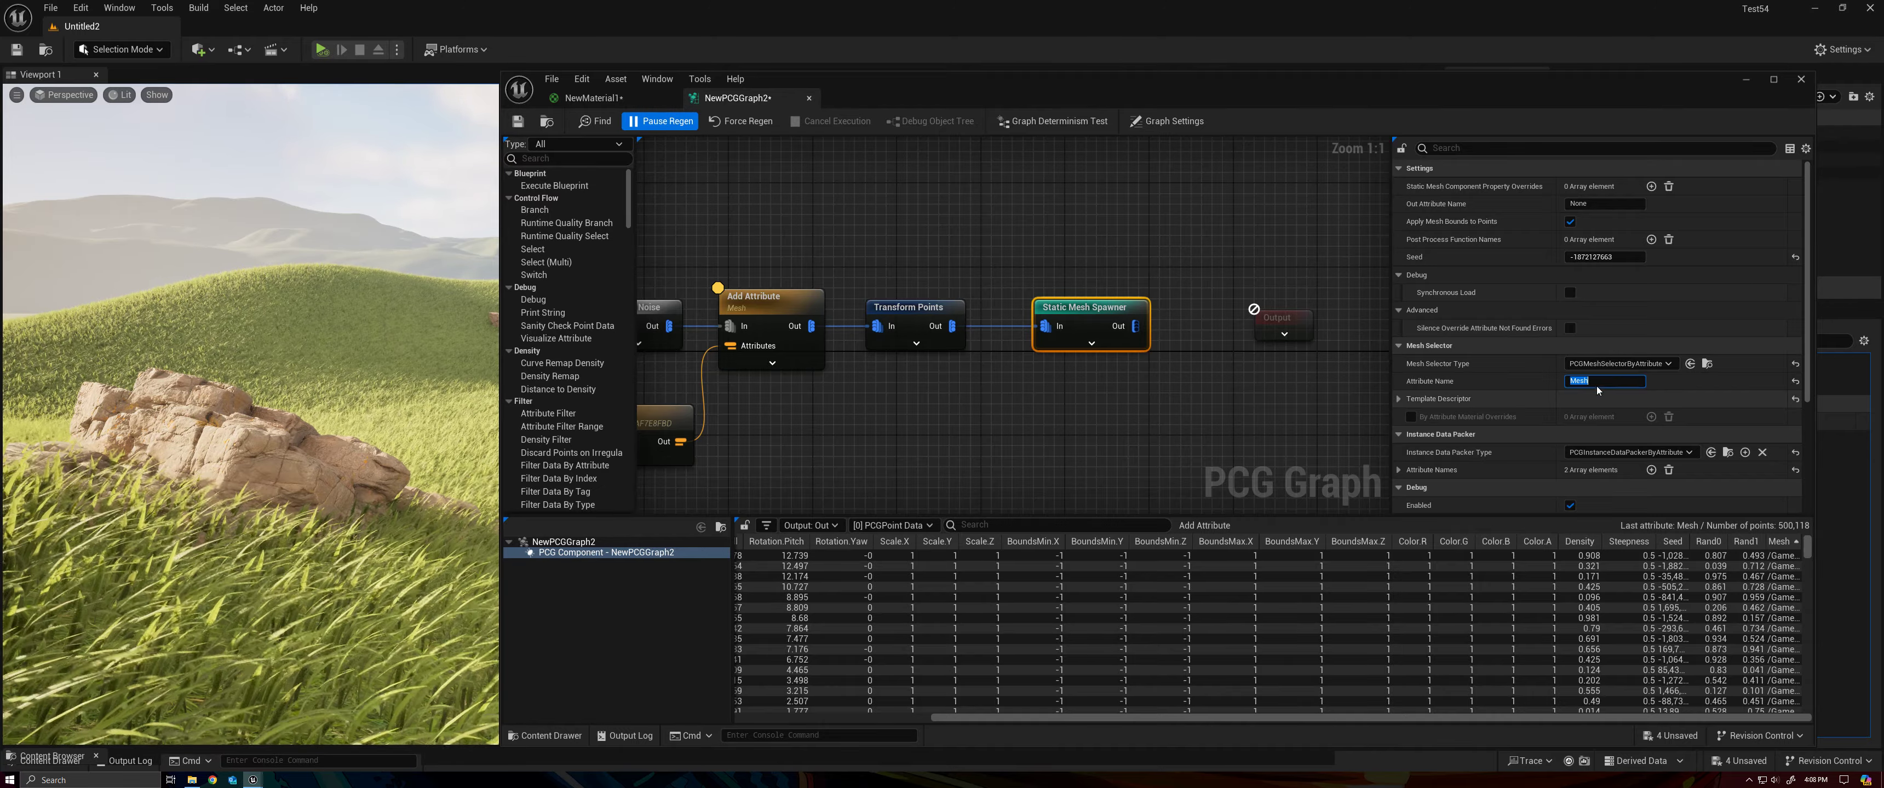
right_drag(907, 410, 1057, 401)
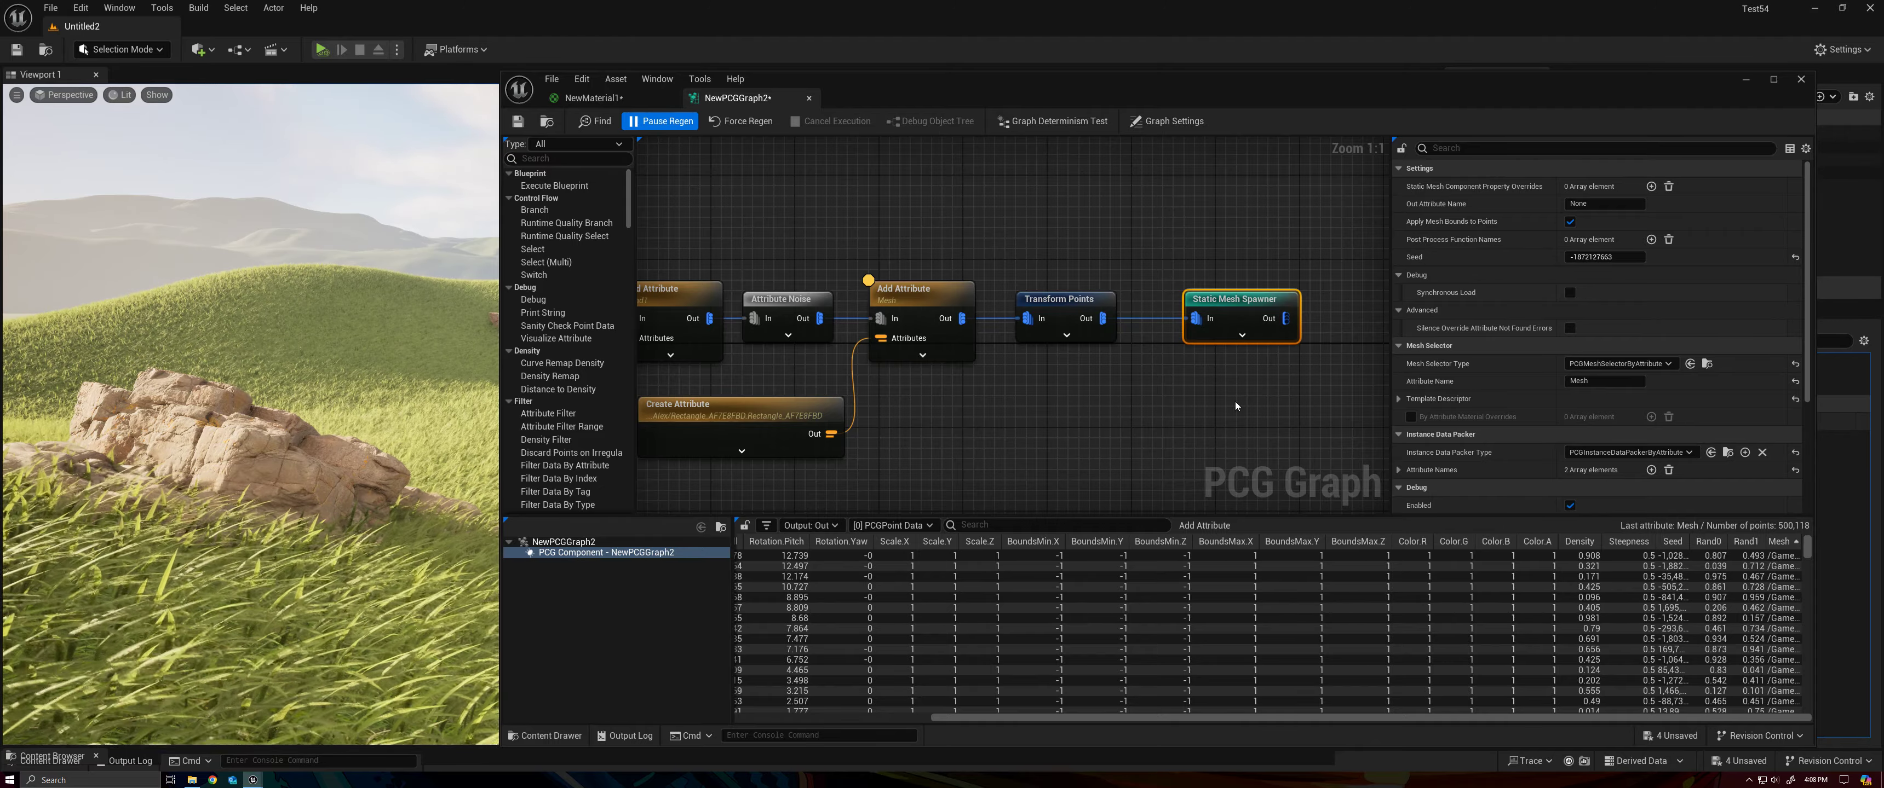
Step: Review the available instance data packer types of the Static Mesh Spawner without changing the selection
click(1200, 292)
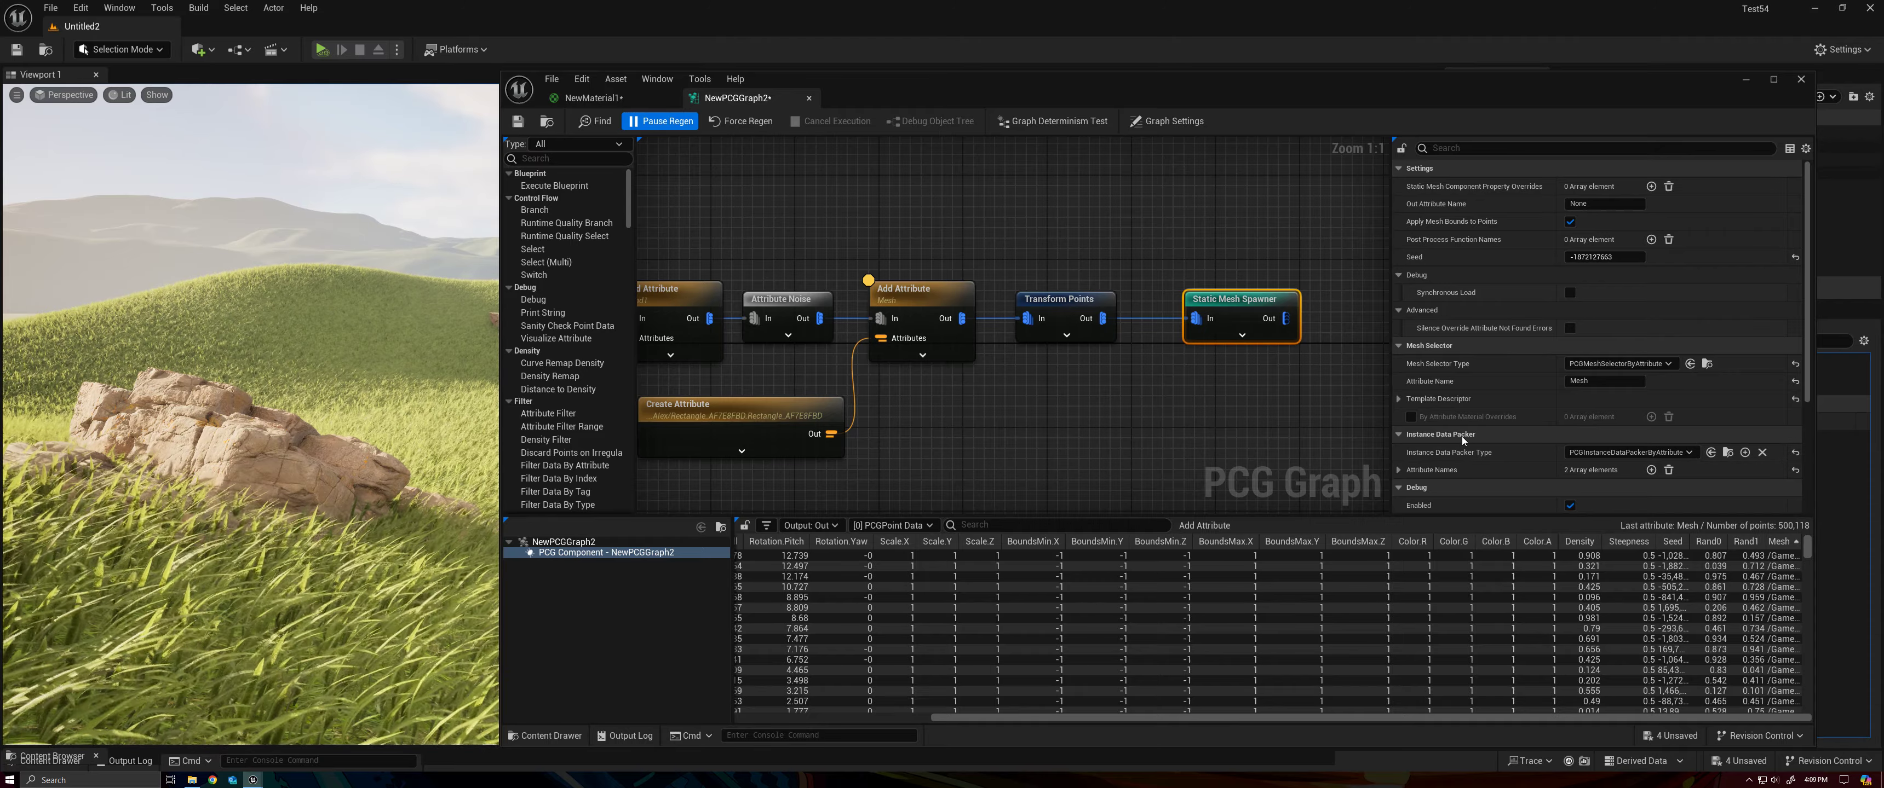
click(1616, 453)
click(1265, 420)
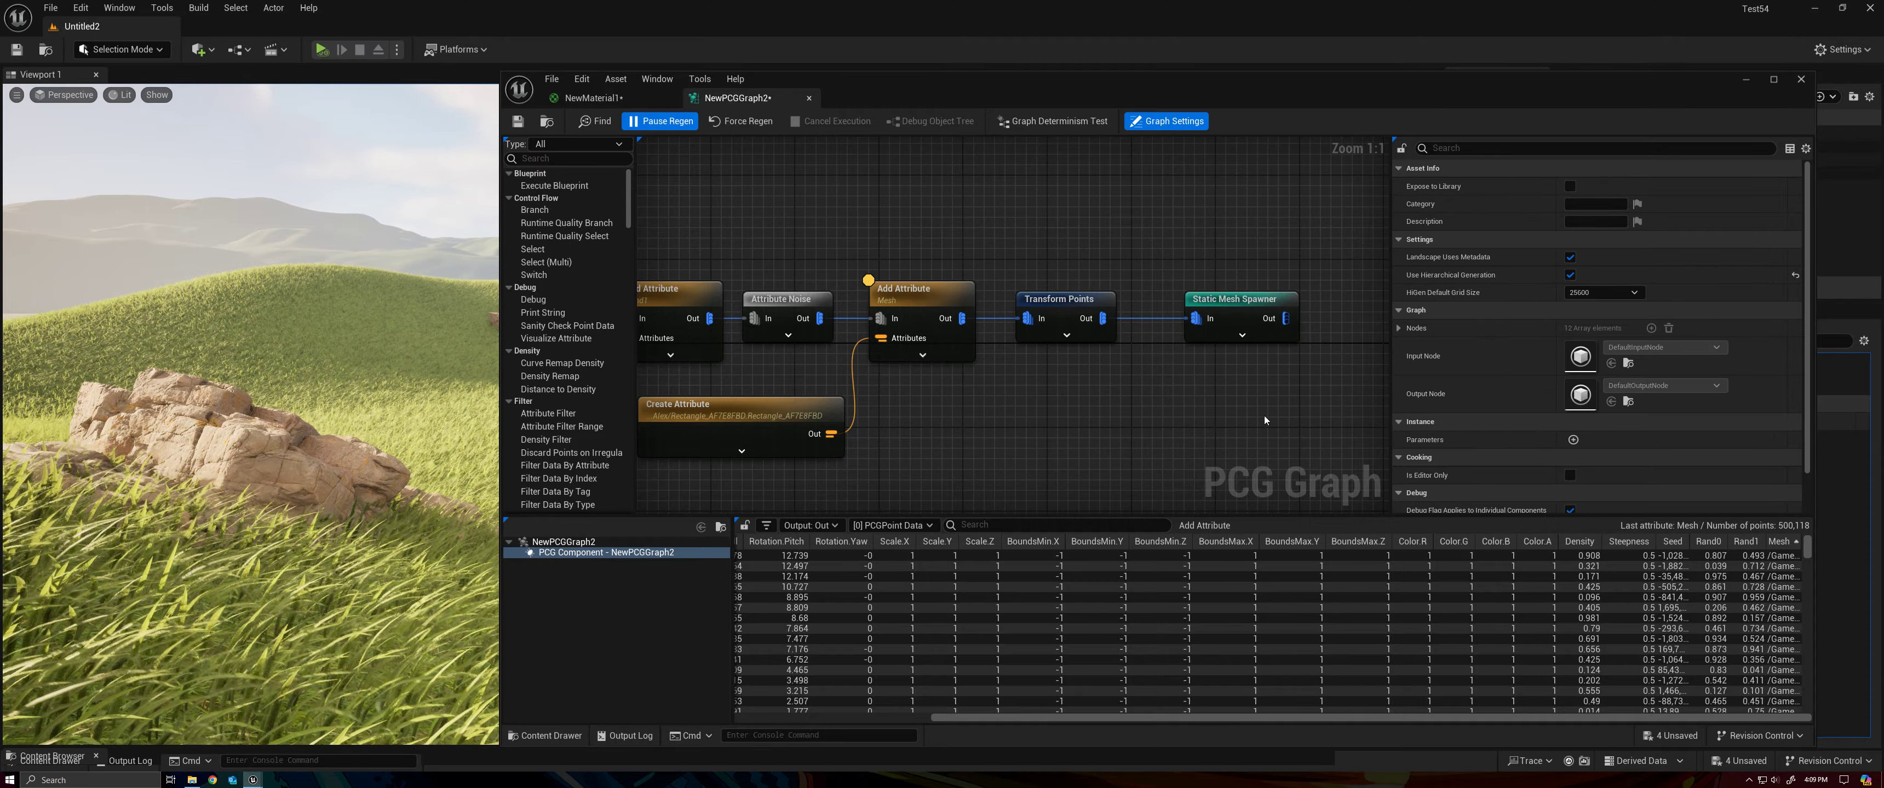
click(1243, 301)
click(1619, 453)
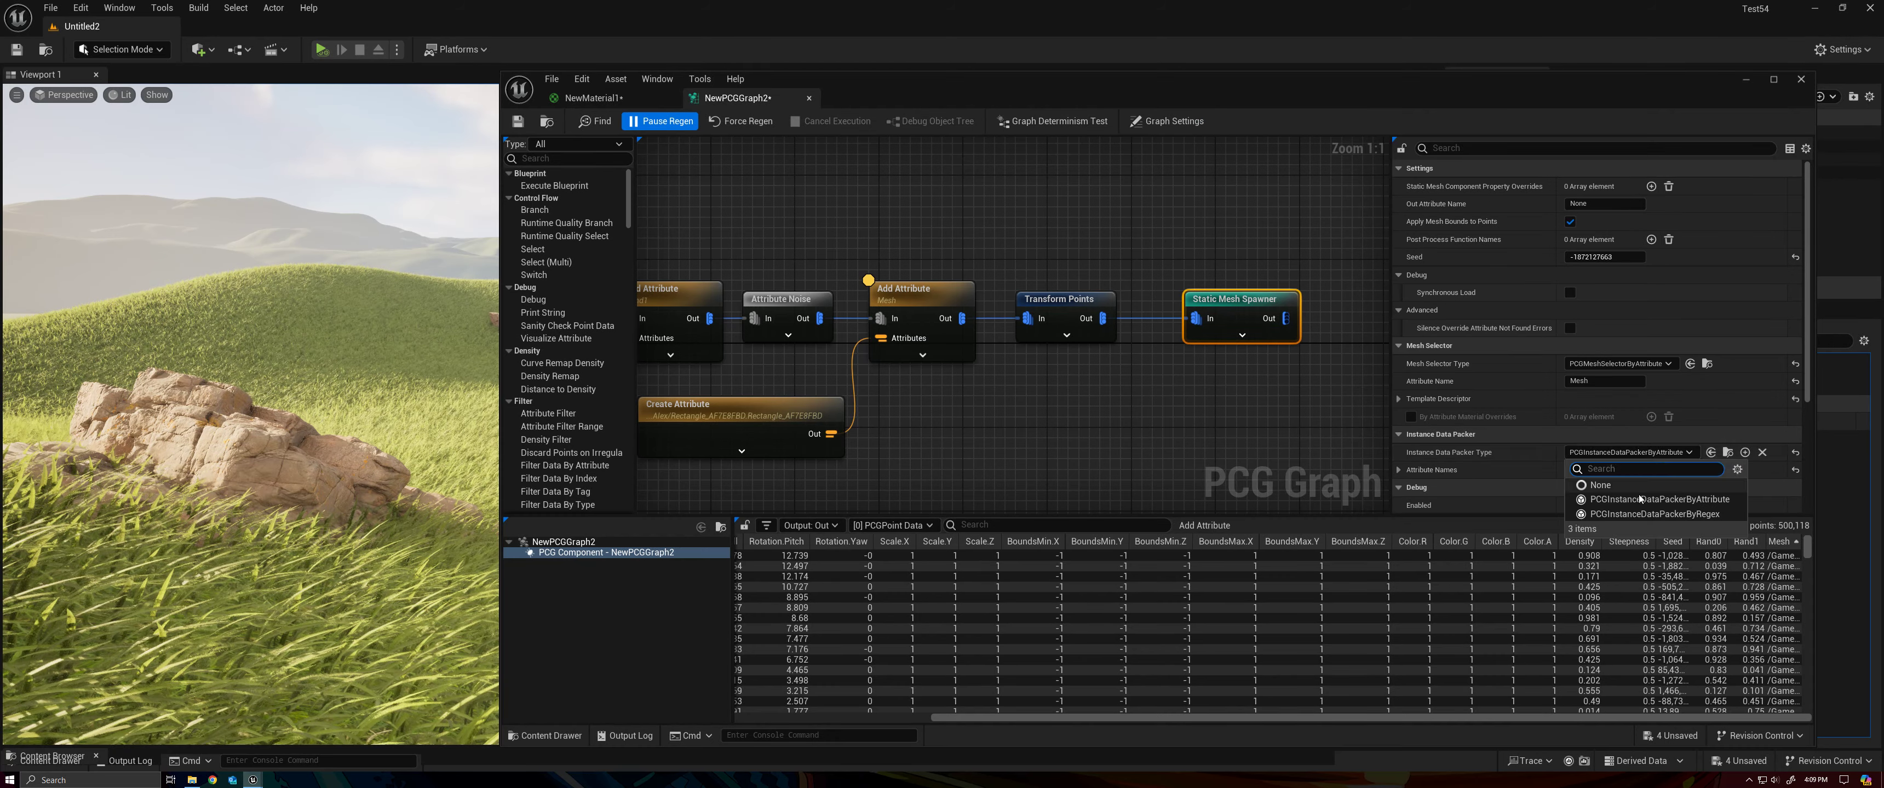
click(1186, 408)
Step: Review the first Create Attribute node's settings and the output target of the Add Attribute node after the Surface Sampler
right_drag(1062, 381, 1258, 430)
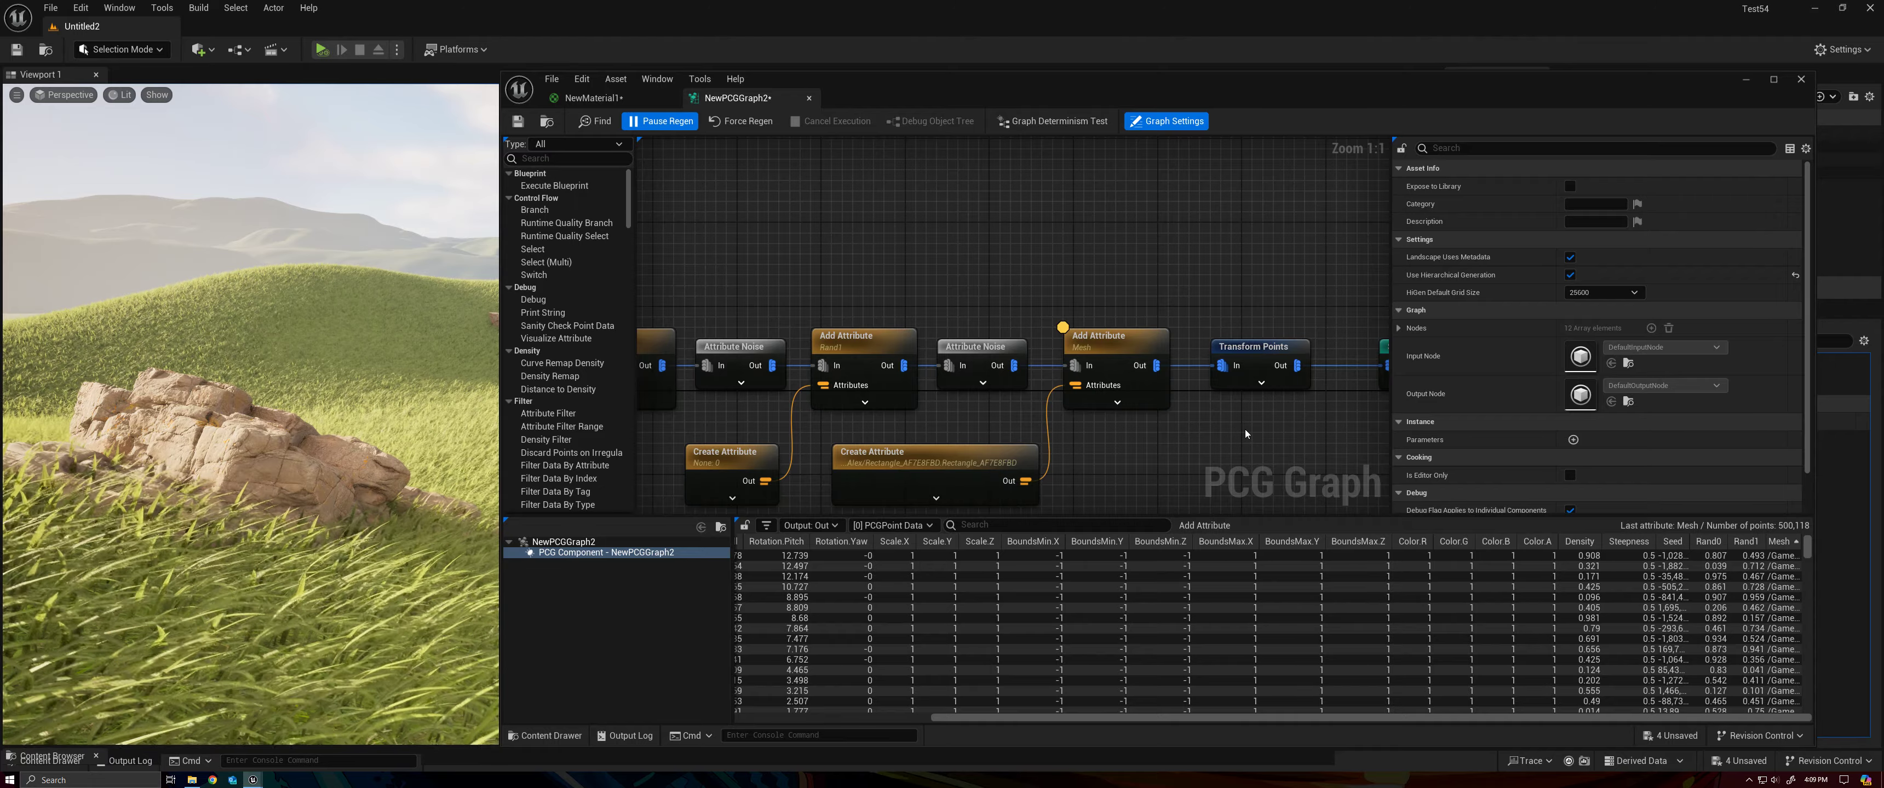
right_drag(940, 425, 1273, 385)
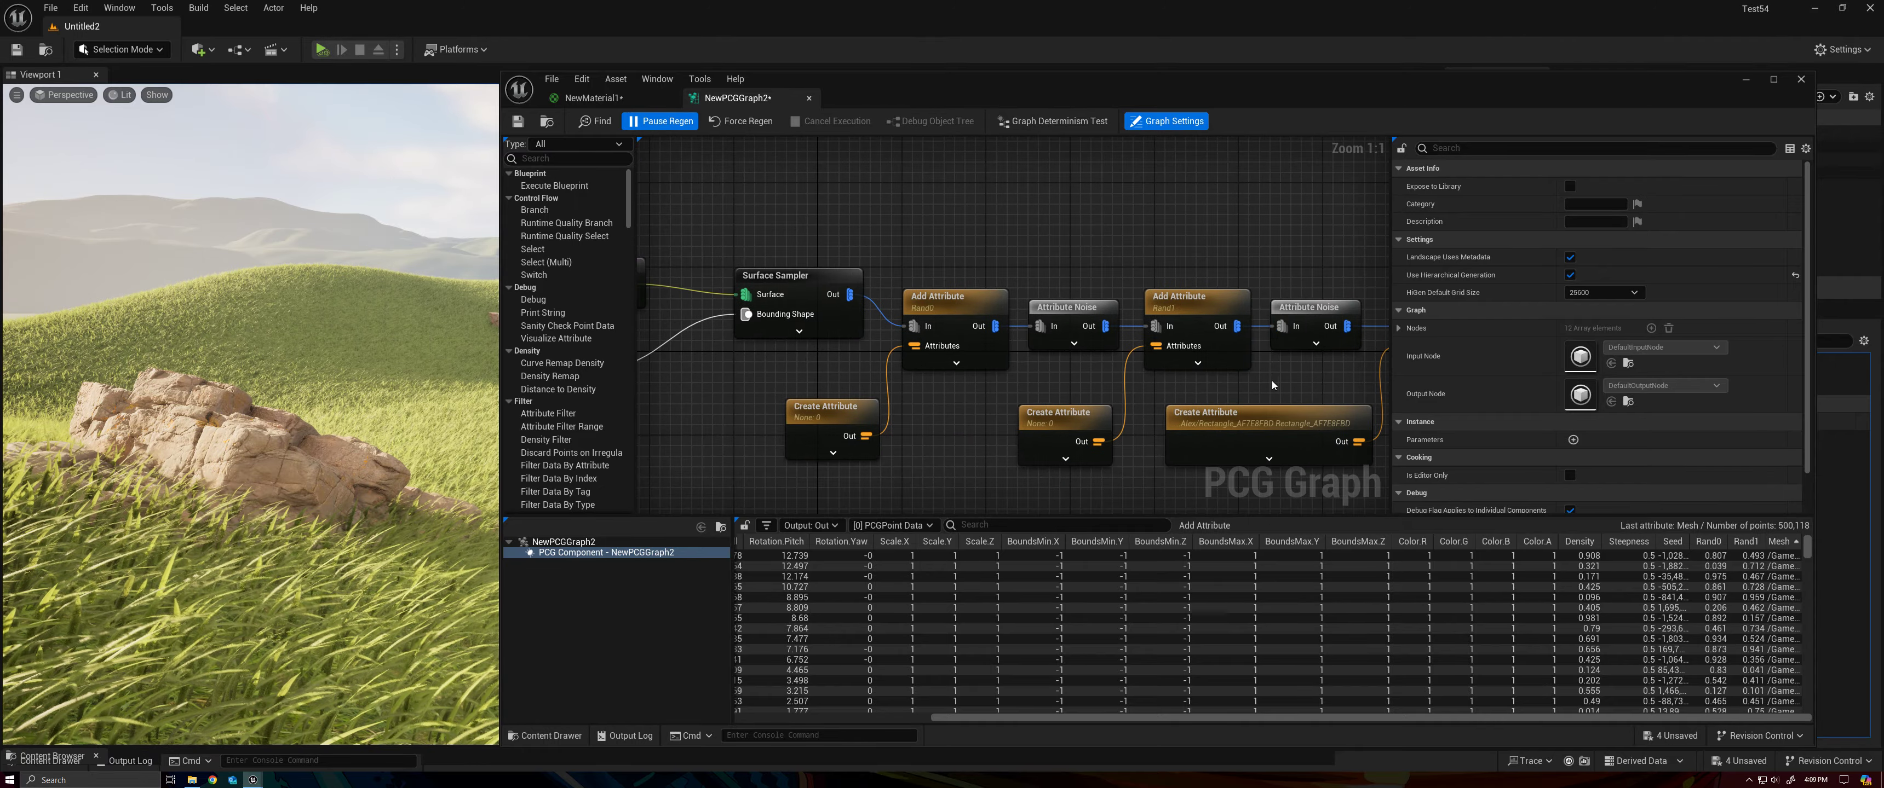
click(935, 297)
click(841, 418)
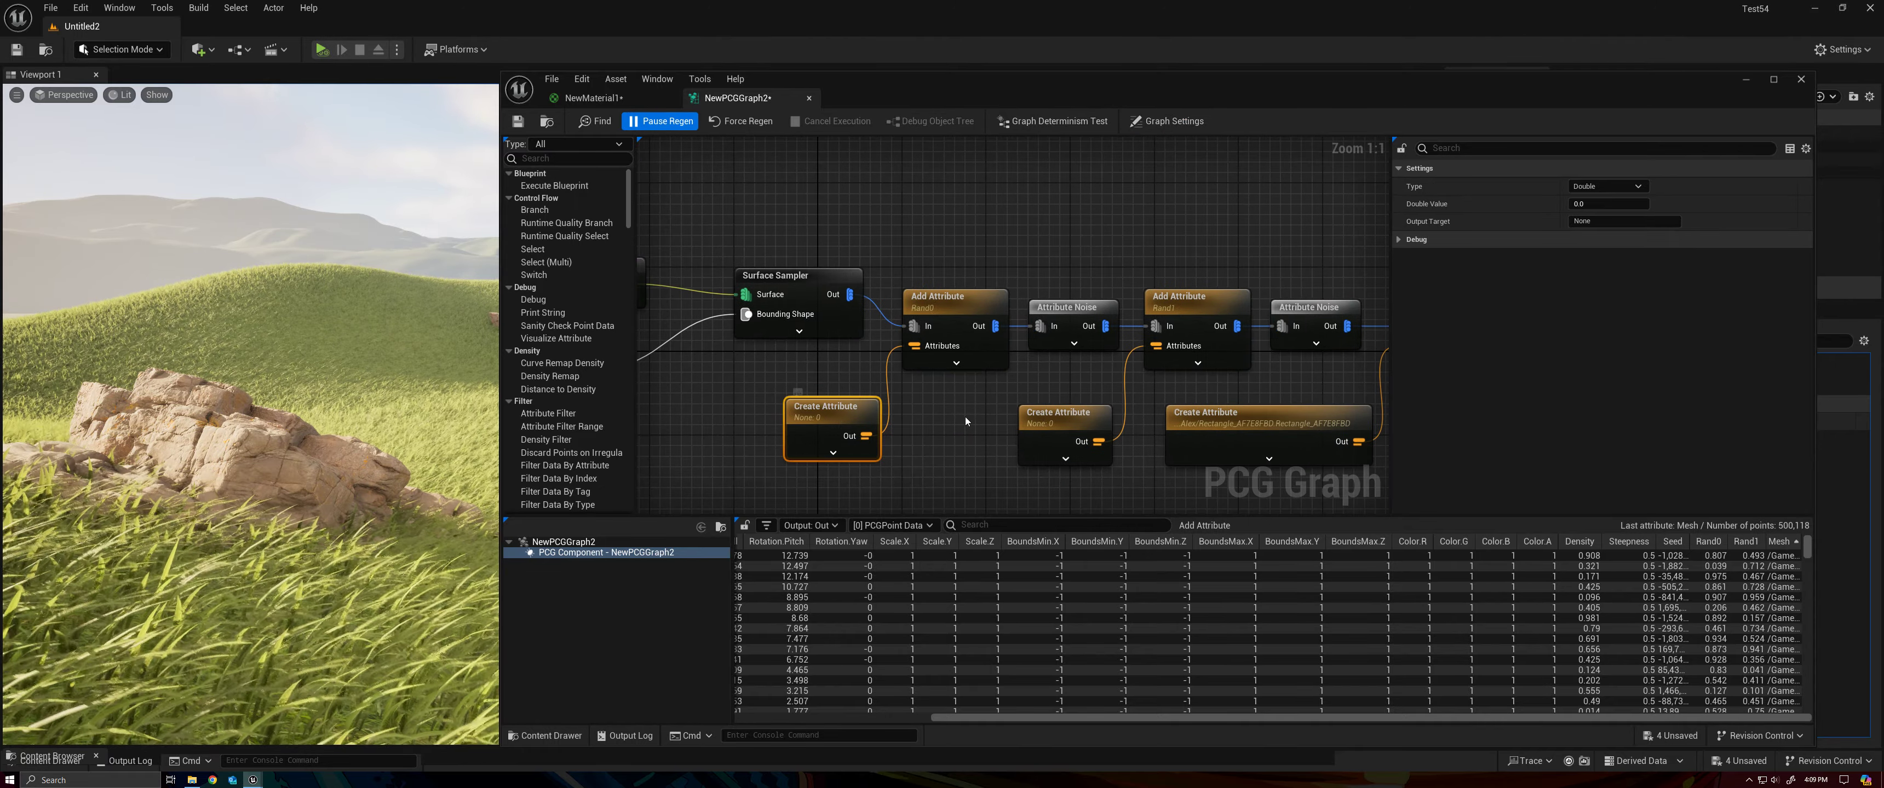
right_drag(841, 418, 814, 409)
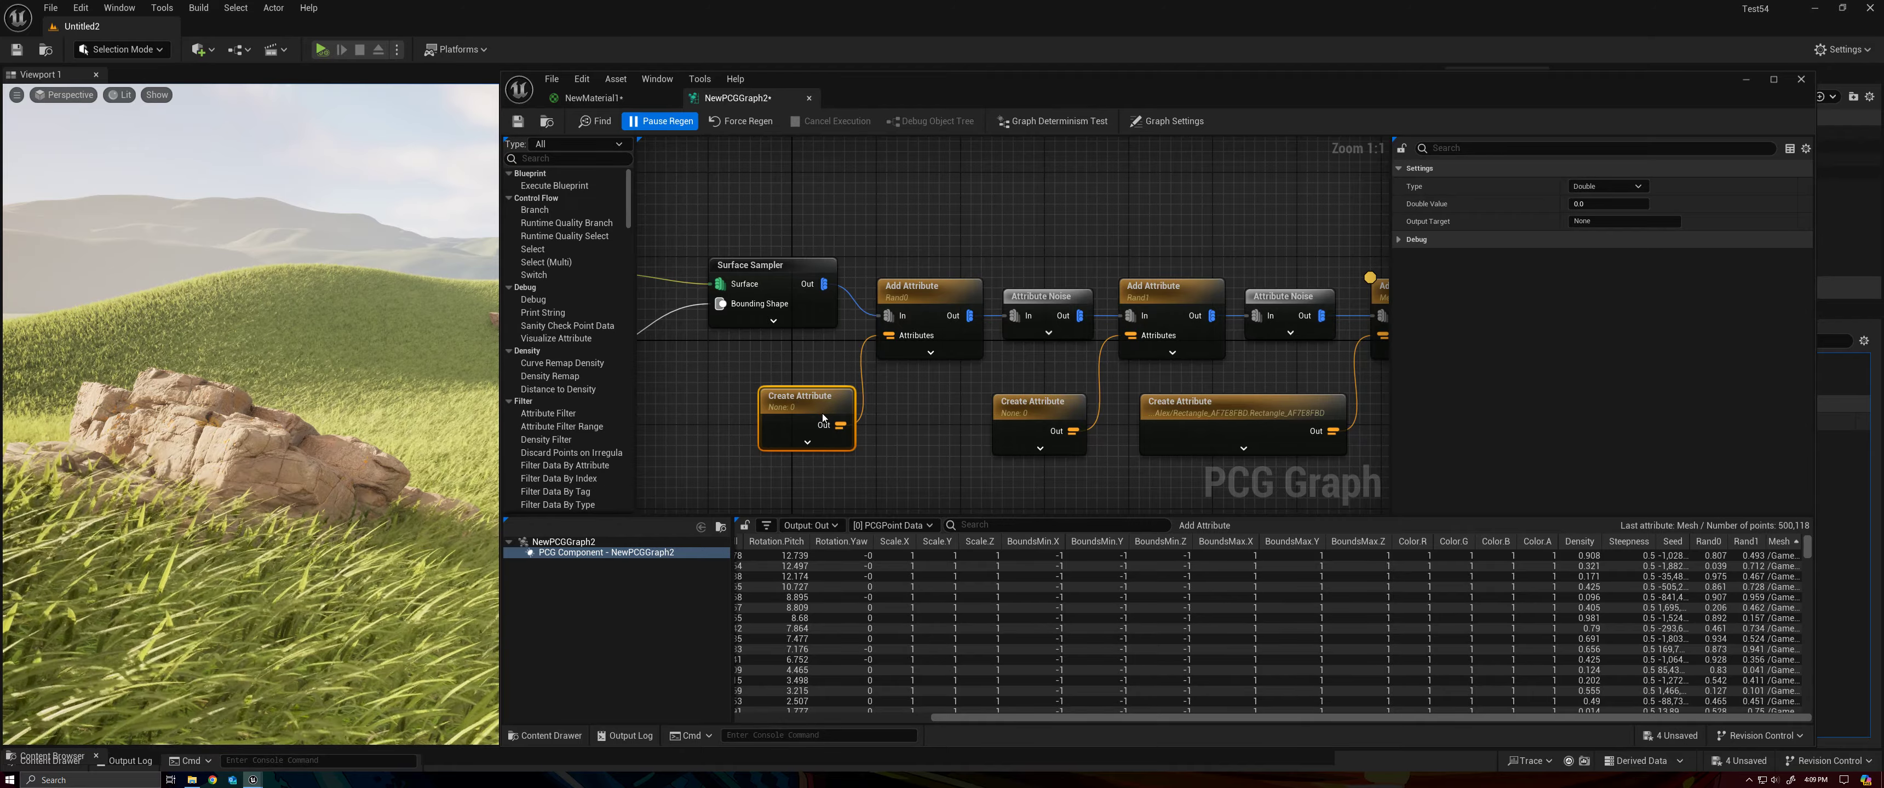
click(919, 306)
right_drag(1078, 342, 1007, 364)
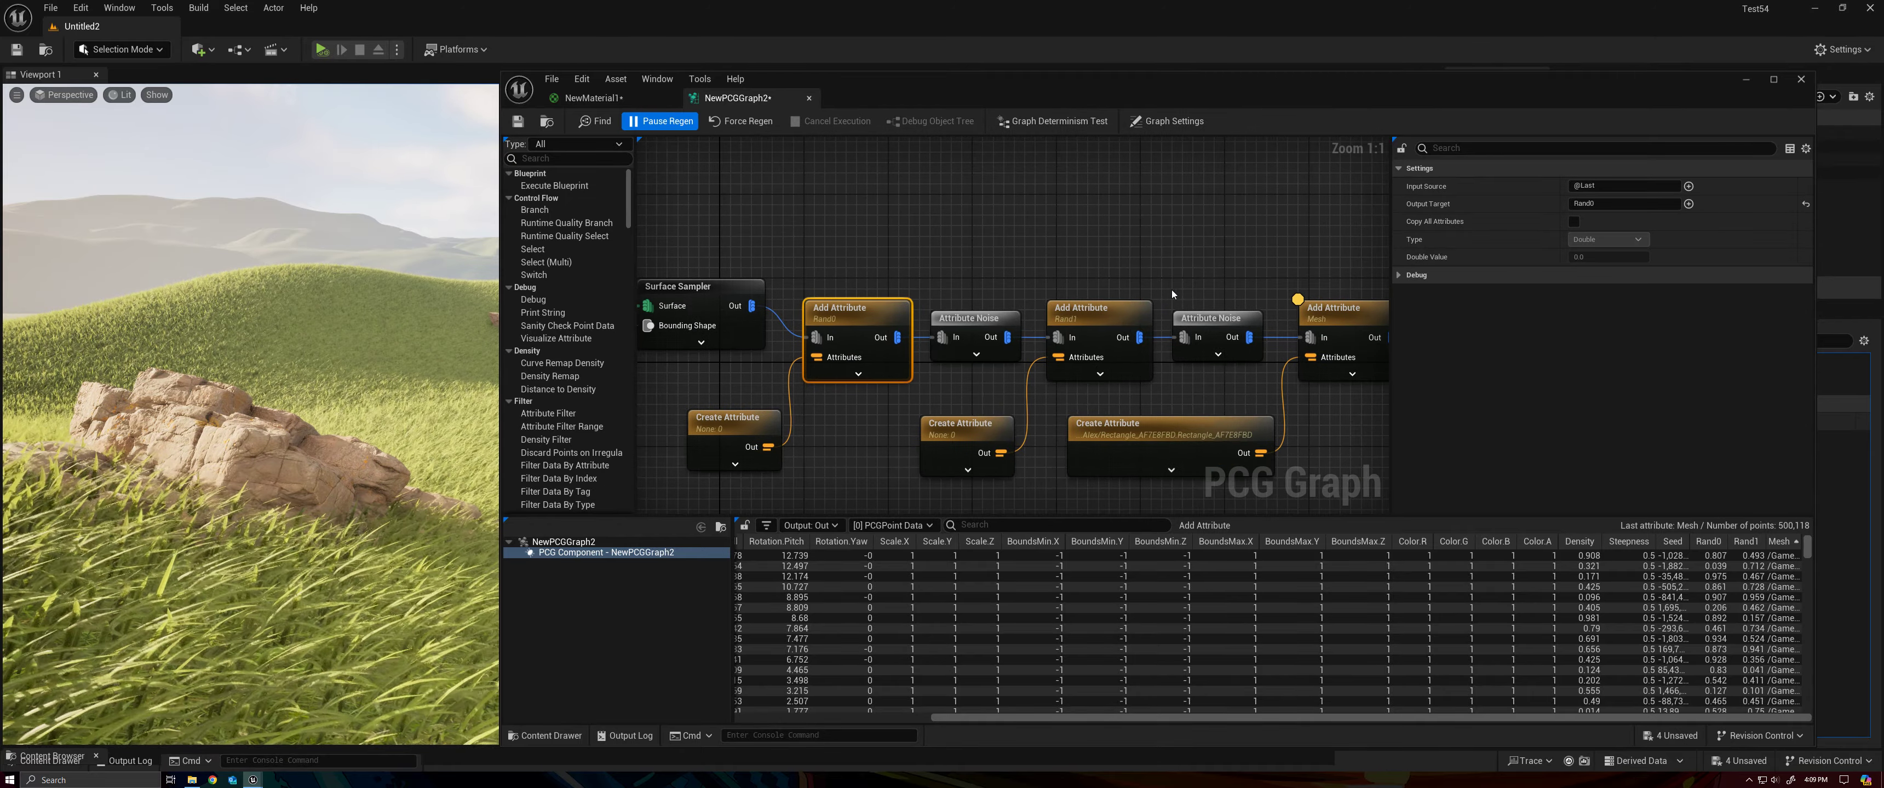
click(1604, 205)
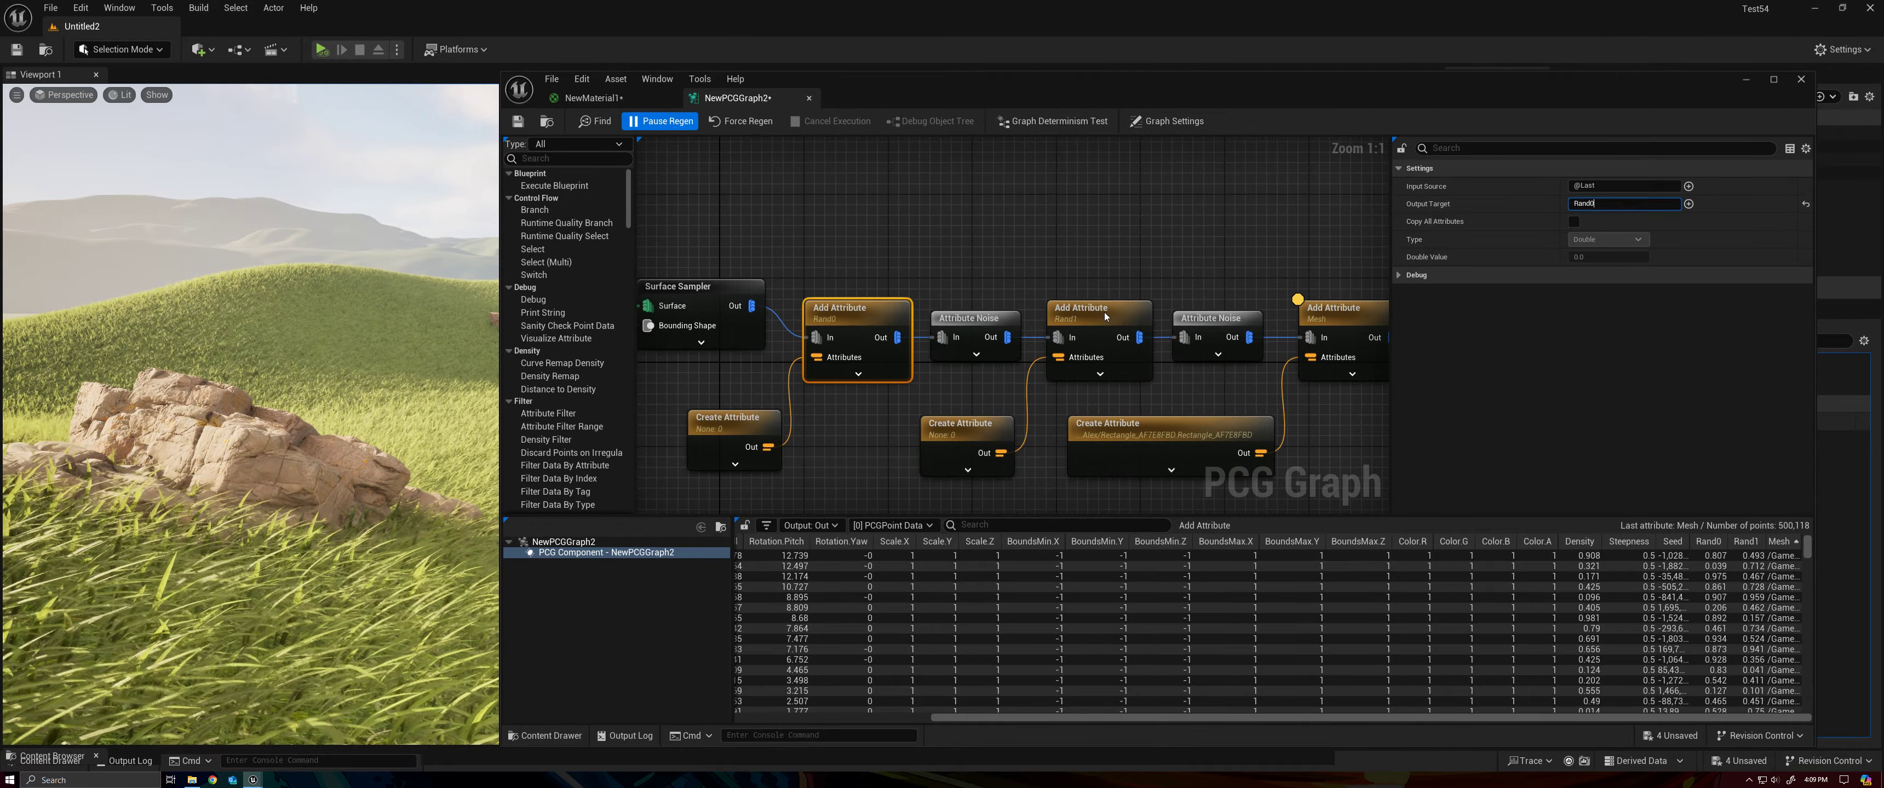
Step: Check the settings of the Attribute Noise node after the Rand0 attribute and inspect its point data
click(1003, 304)
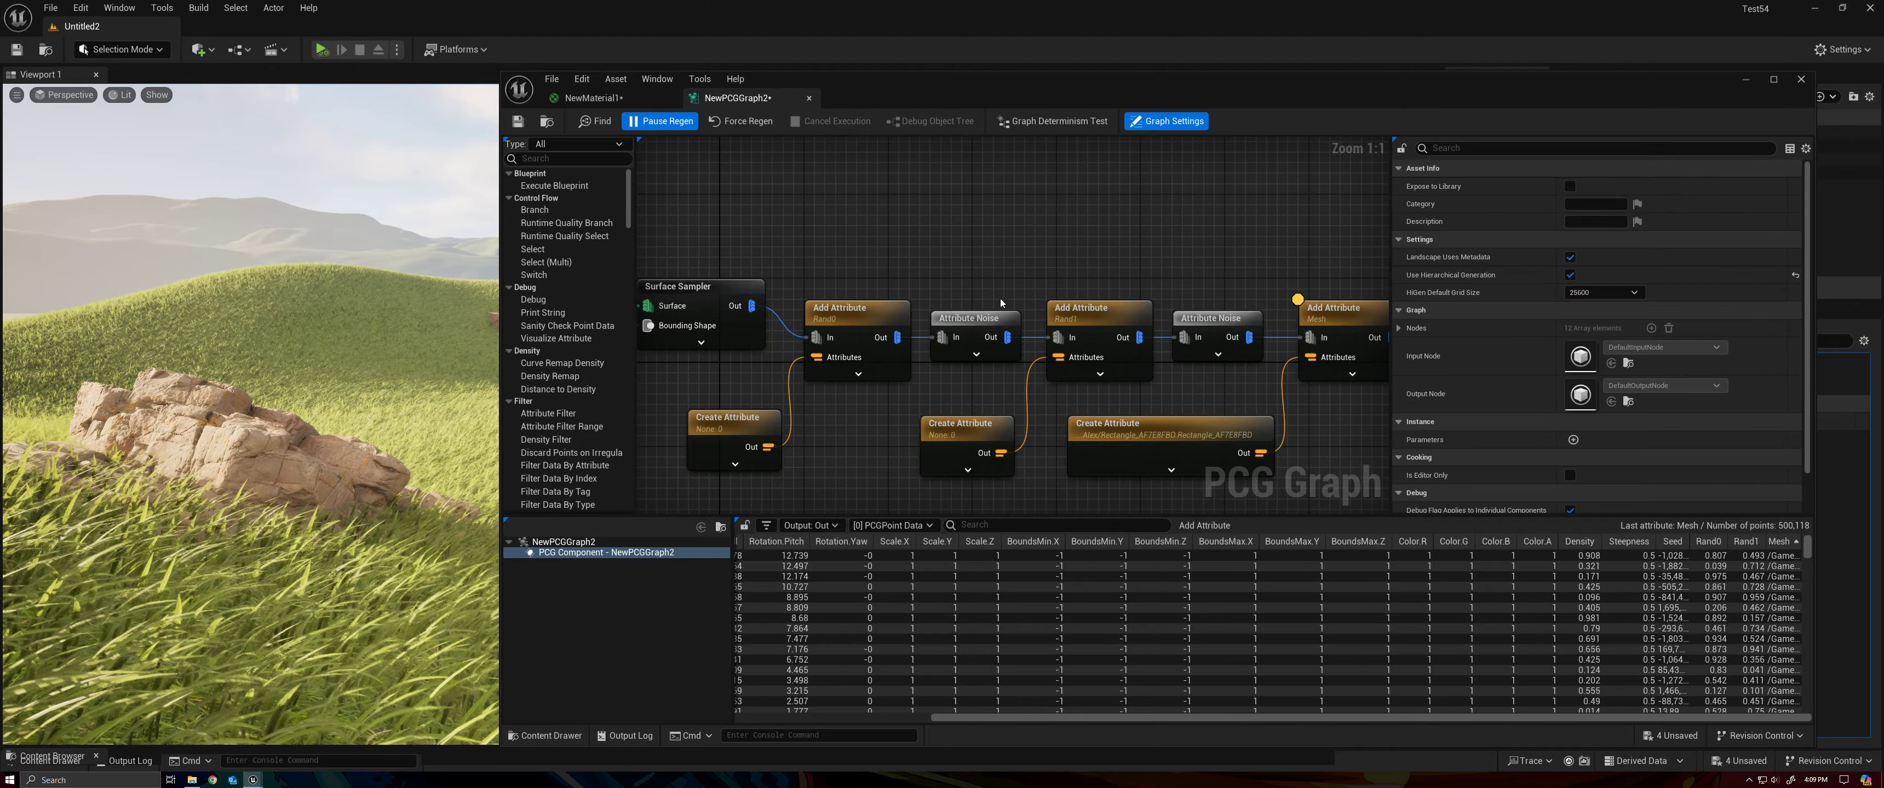
right_drag(1003, 305, 929, 277)
click(931, 300)
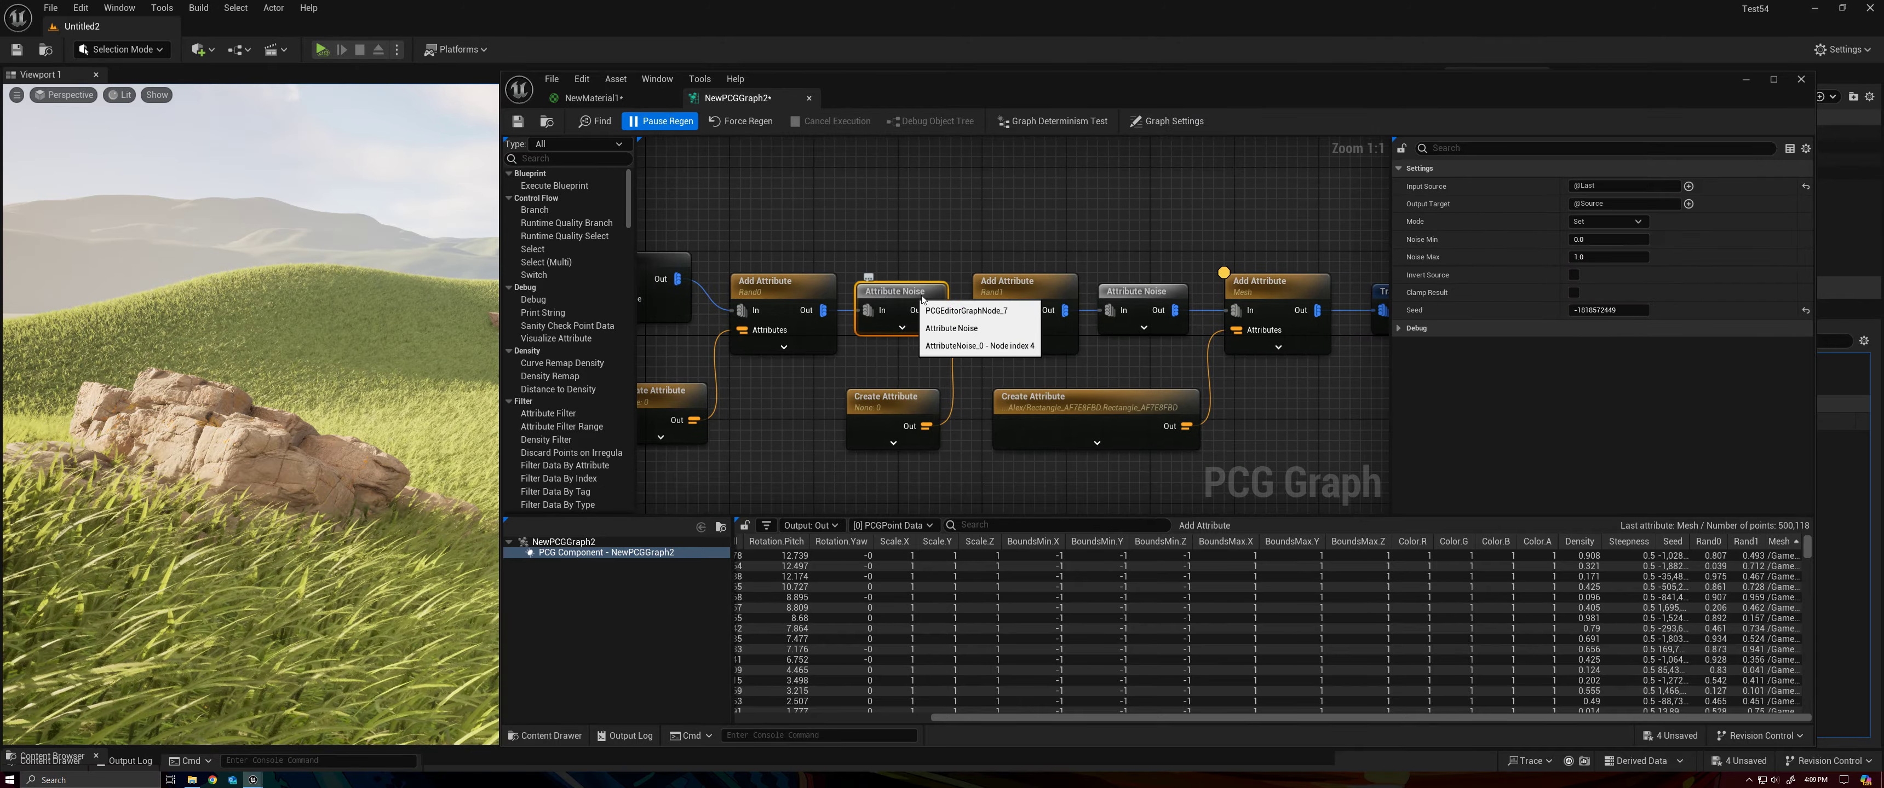
right_drag(826, 303, 869, 314)
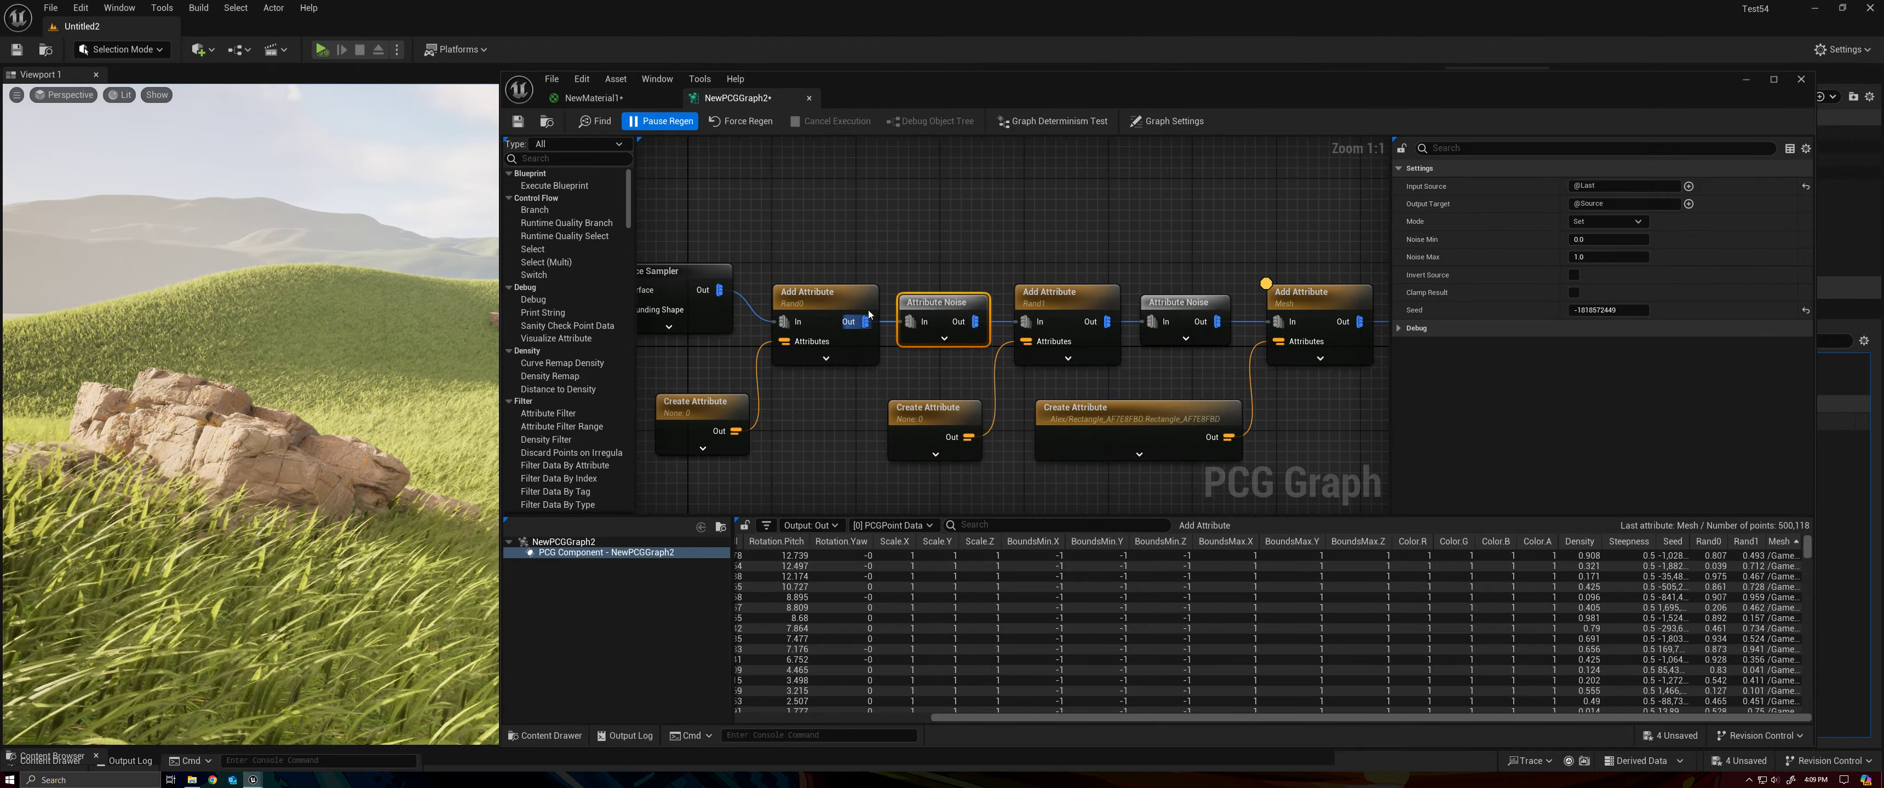
right_click(942, 308)
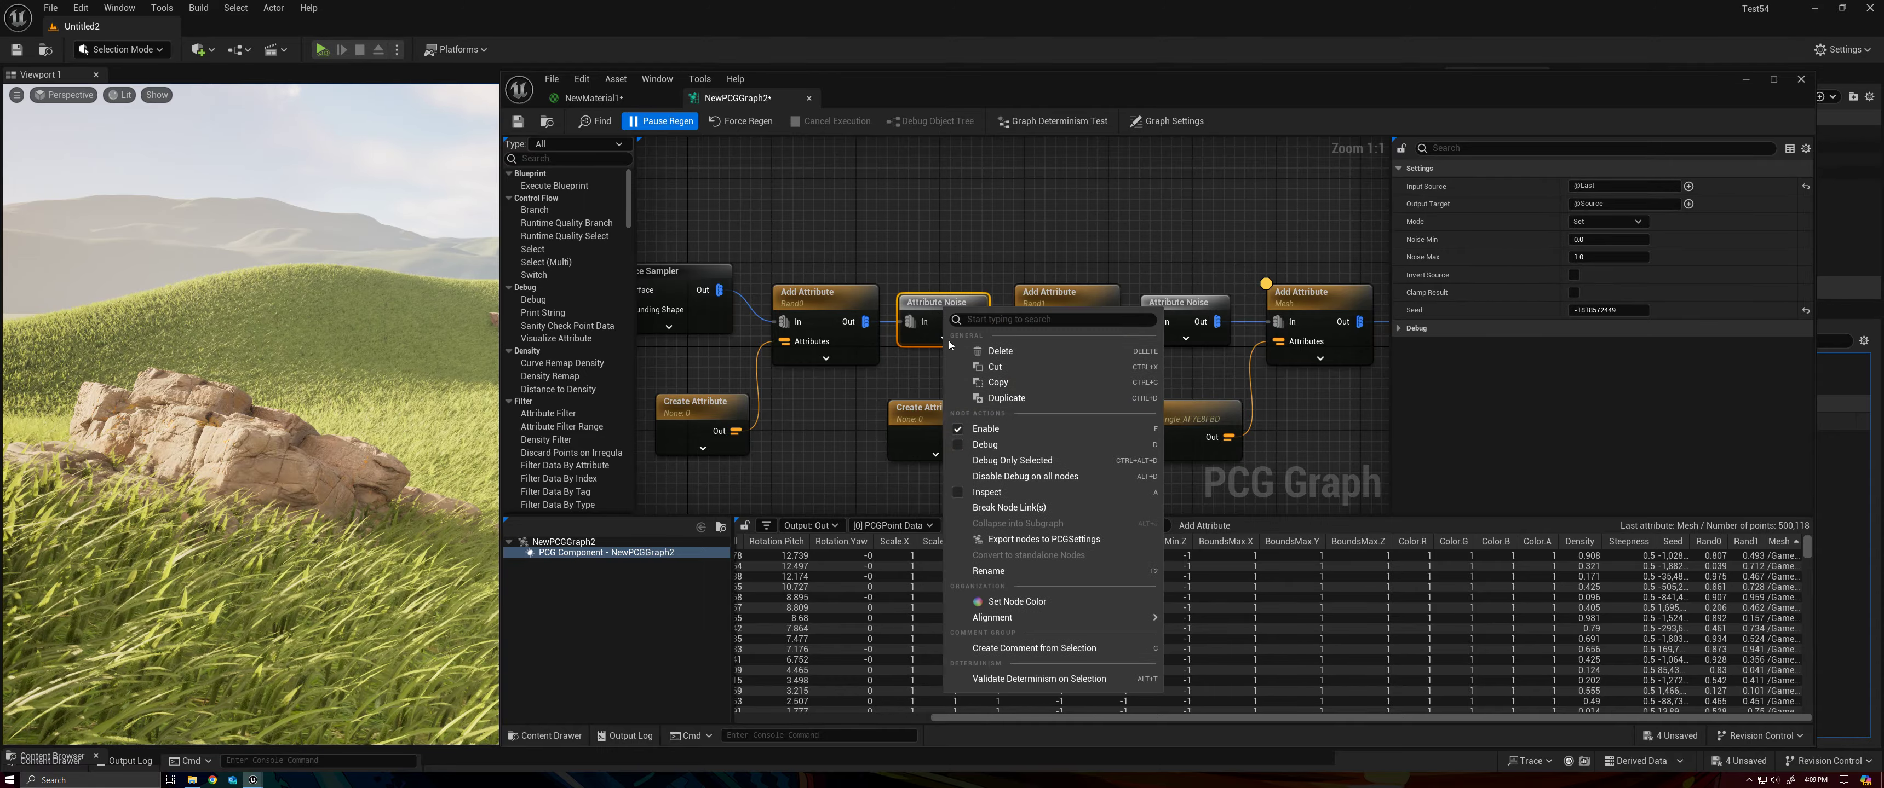
click(986, 492)
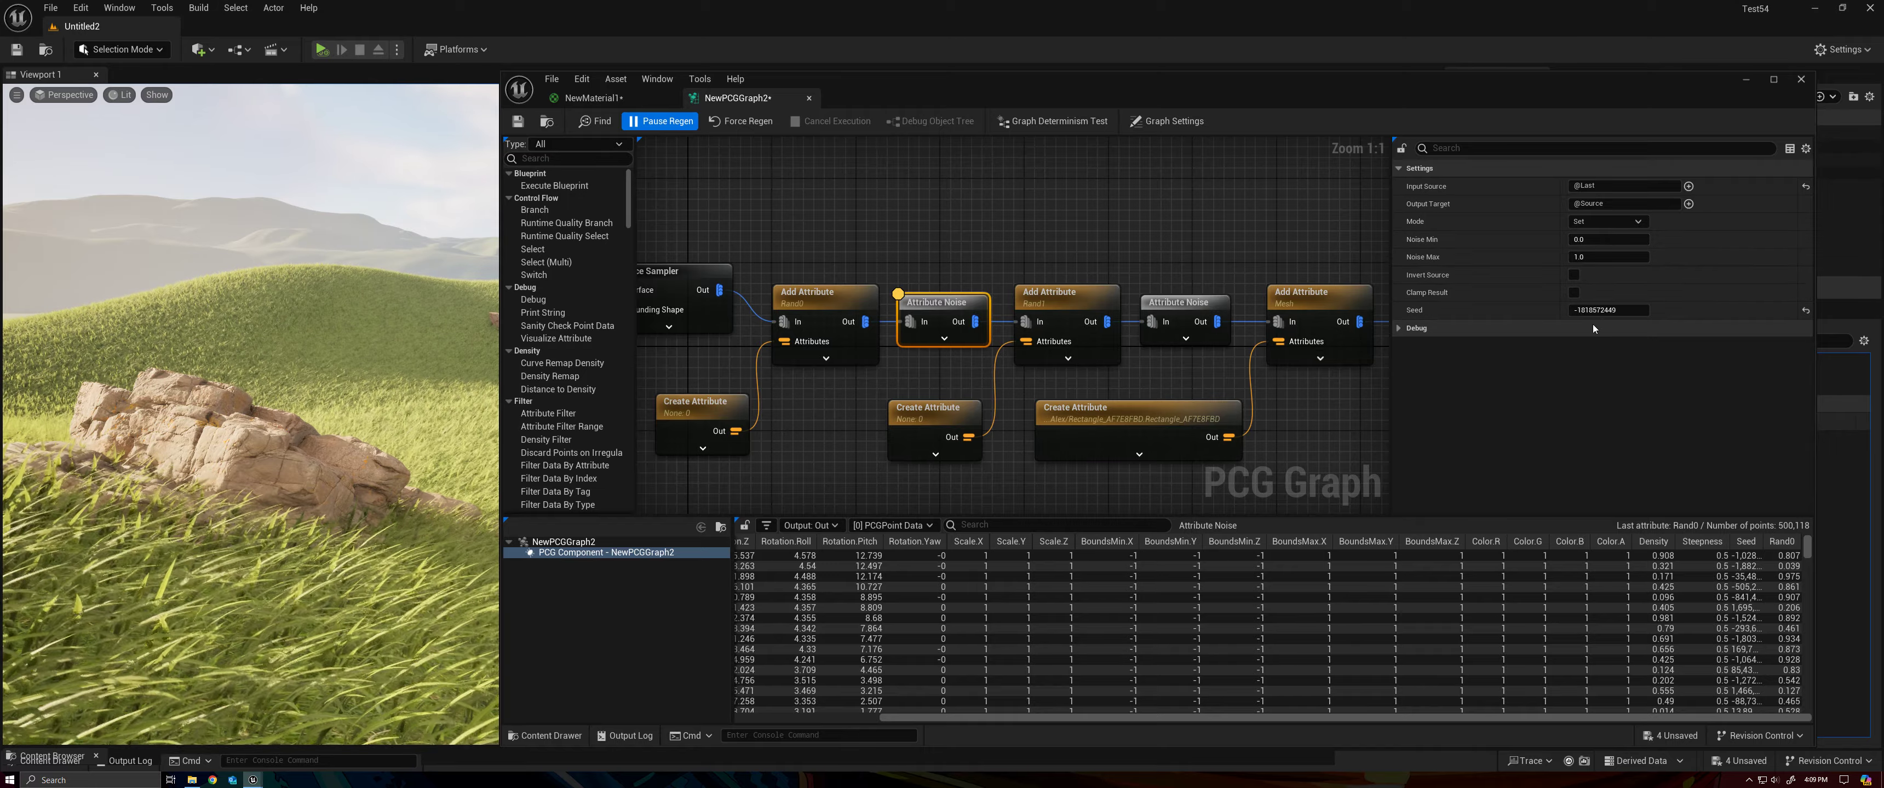
Step: Review the nodes that create the Rand1 attribute and check the seed of the second Attribute Noise node
click(1062, 261)
click(942, 437)
click(1059, 323)
click(1186, 315)
right_drag(1215, 315, 1118, 315)
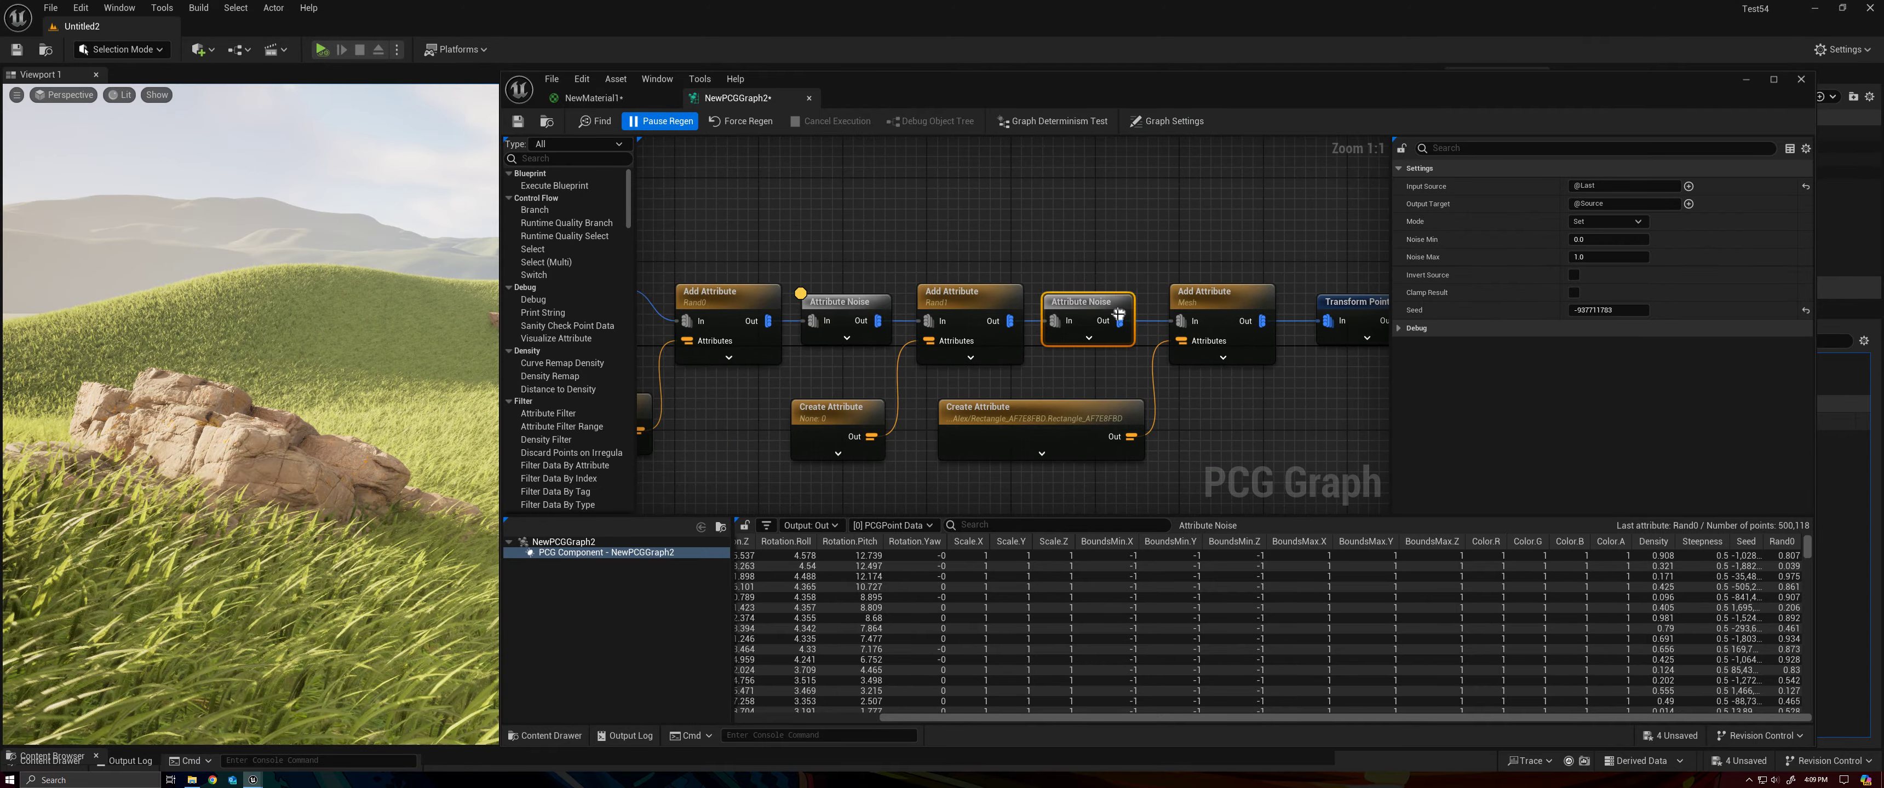
click(1620, 310)
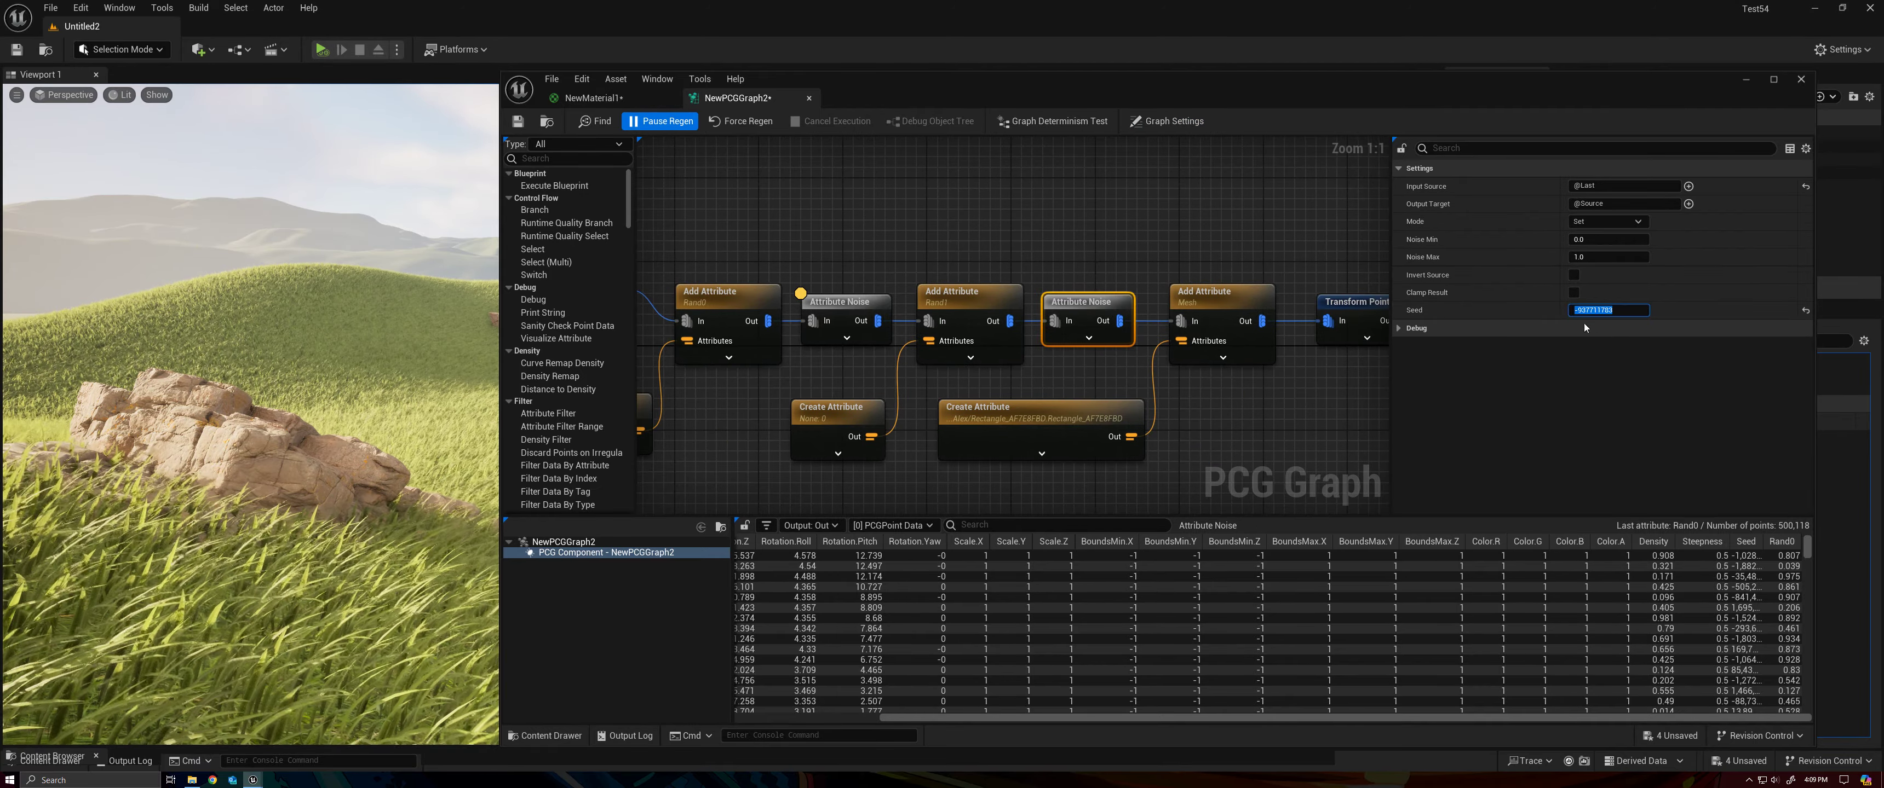
click(1285, 420)
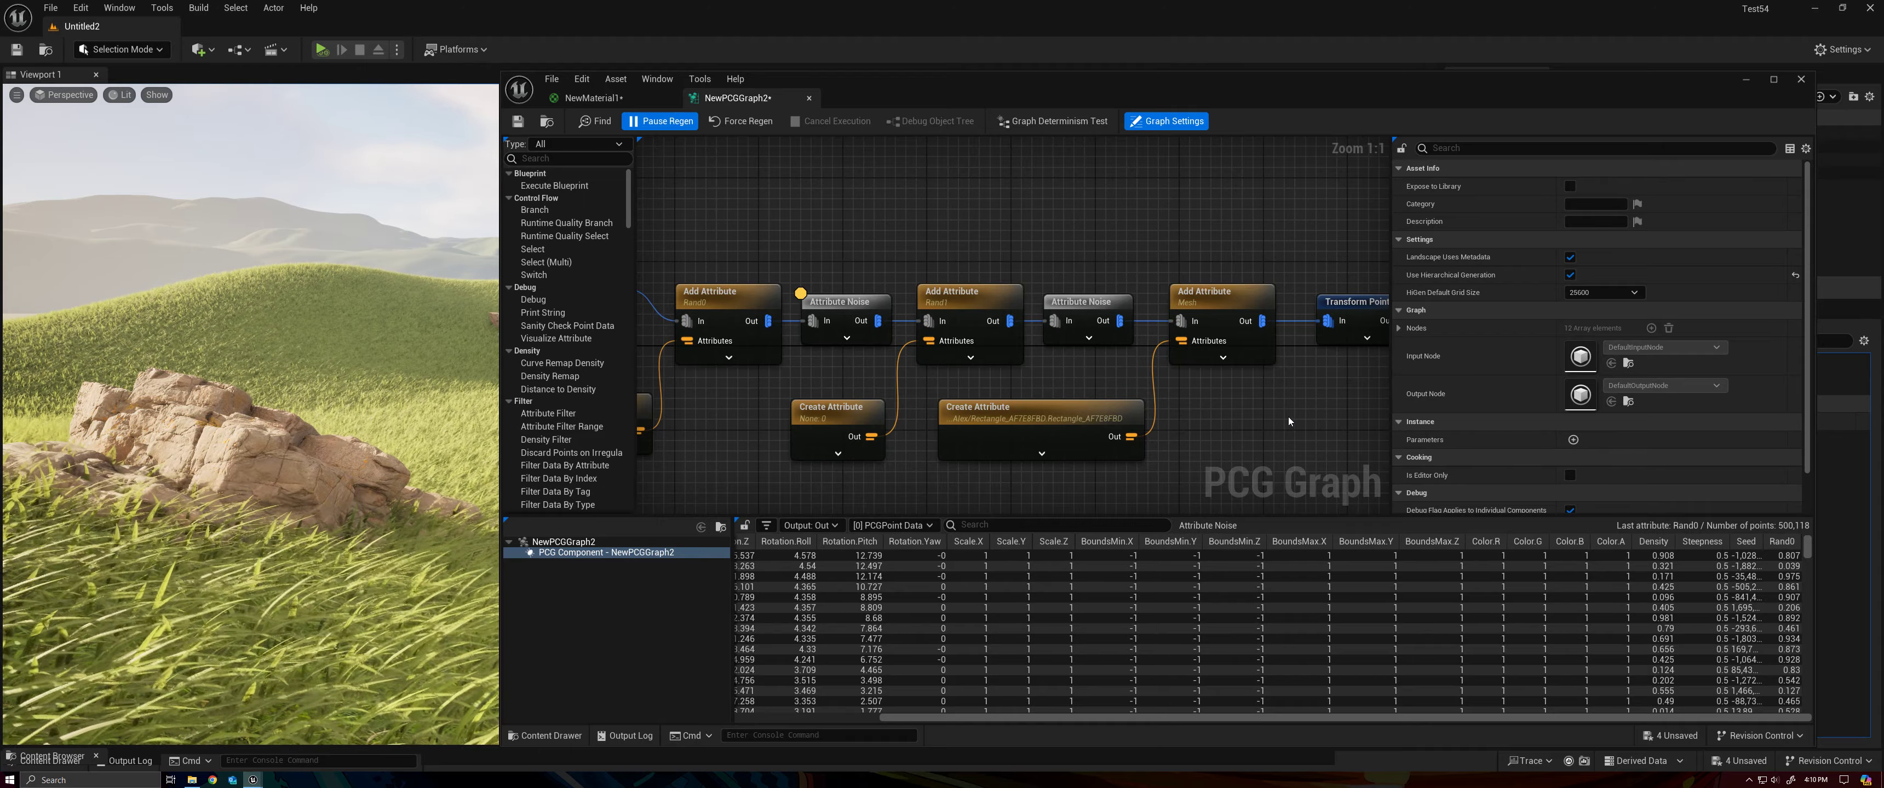
Step: Inspect the second Attribute Noise node and view the Rand0 and Rand1 columns in its point data
right_click(1089, 313)
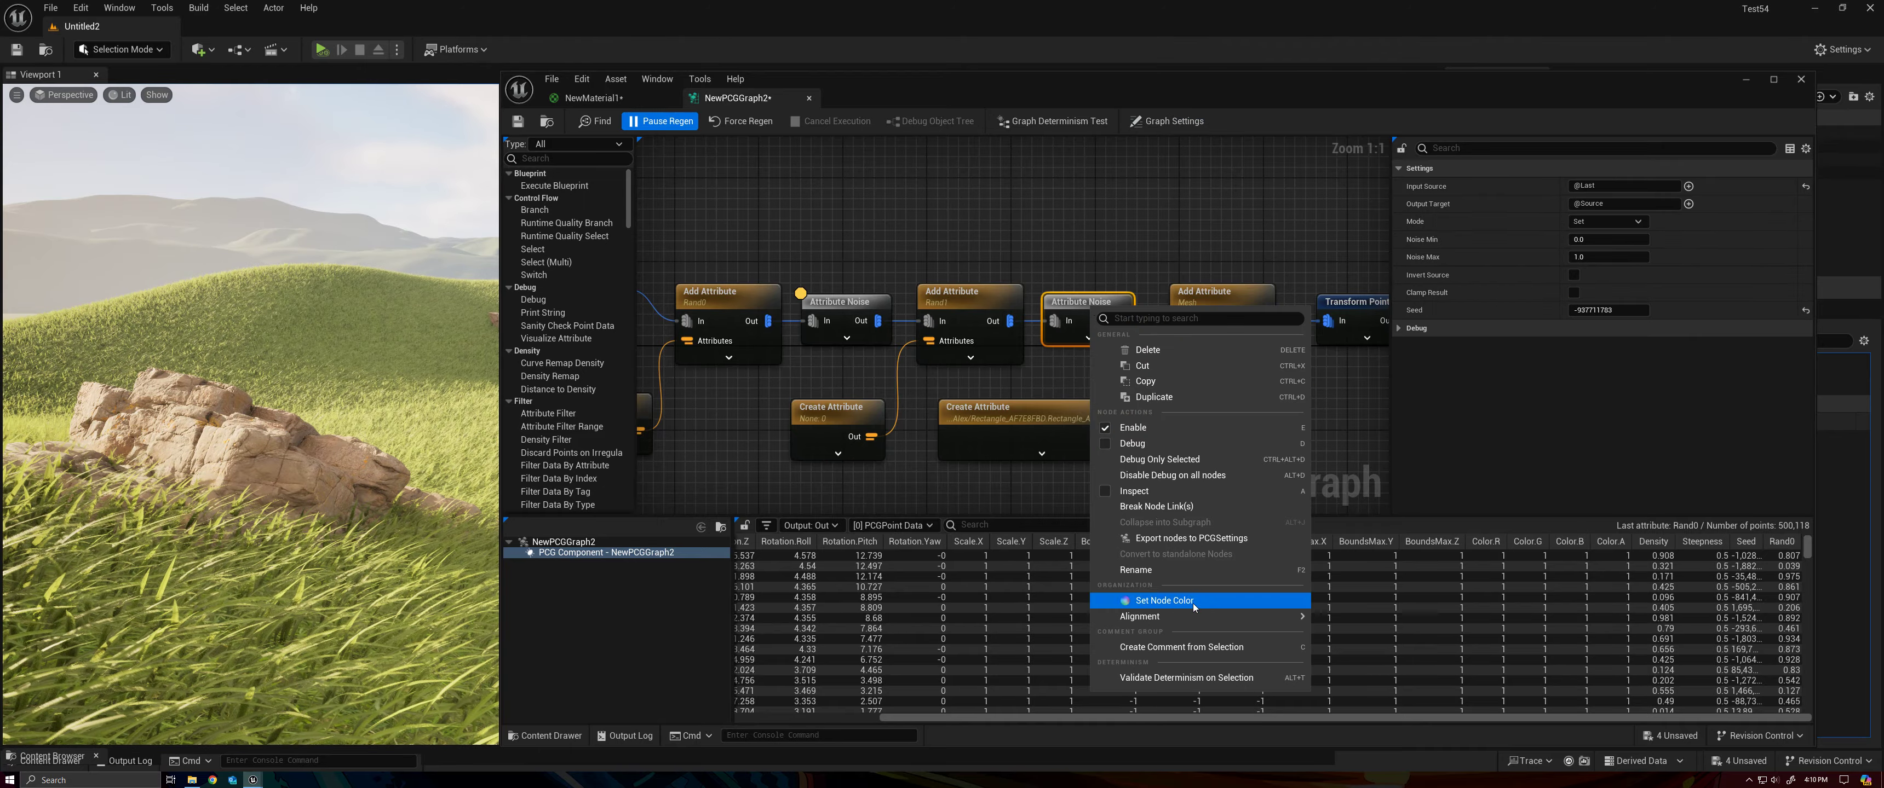
click(1134, 491)
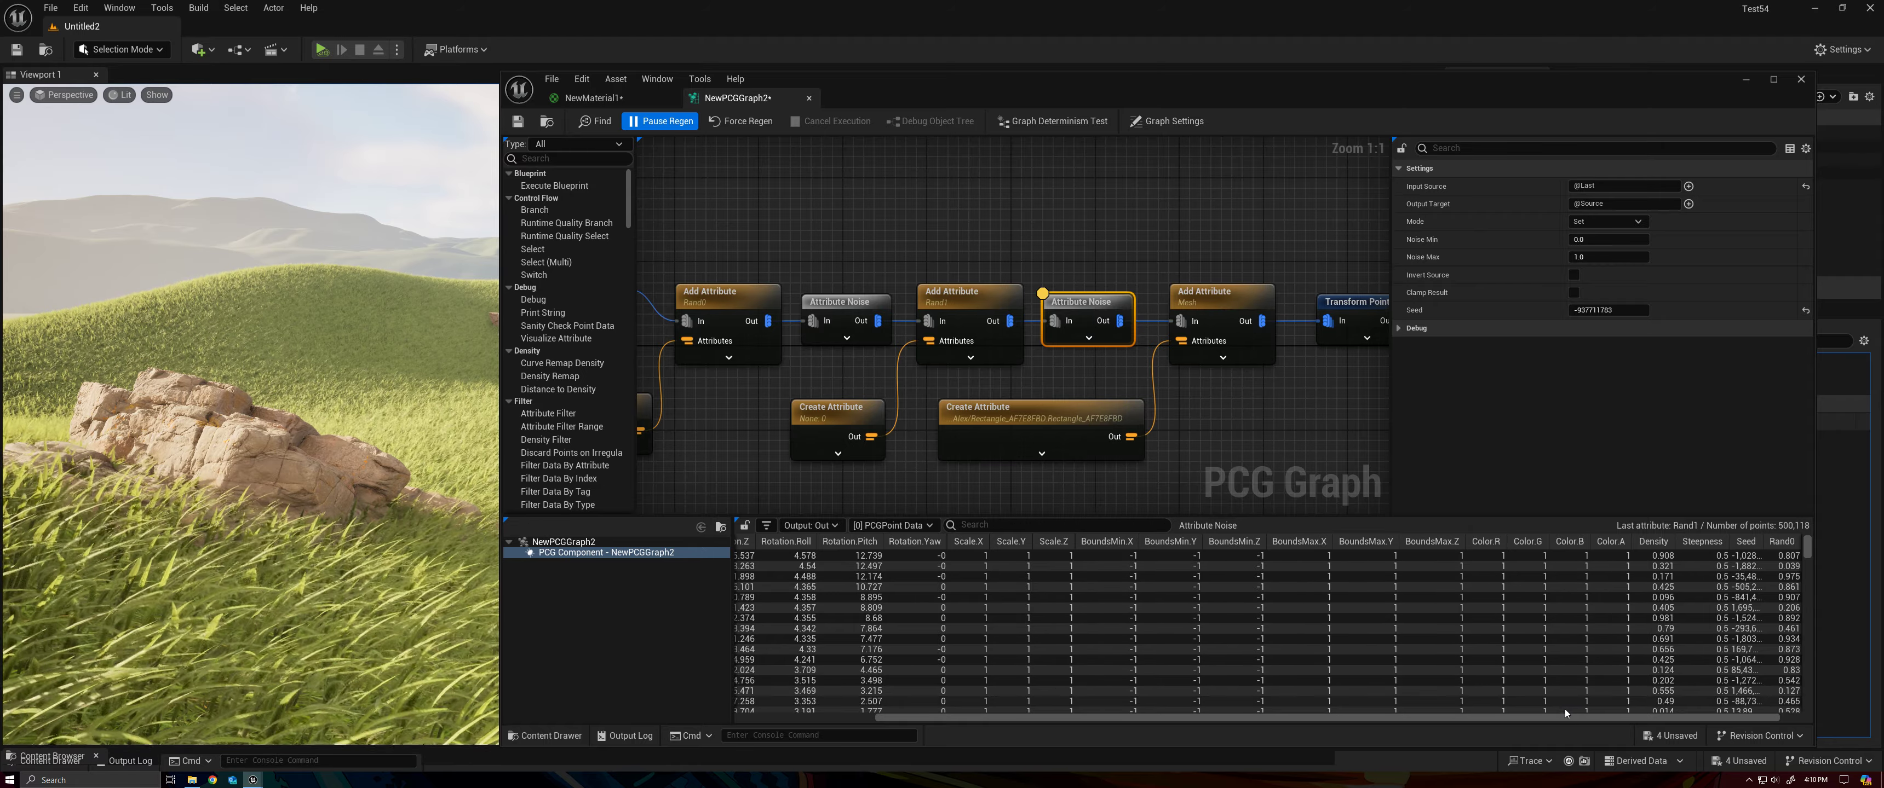
drag(1566, 715, 1591, 728)
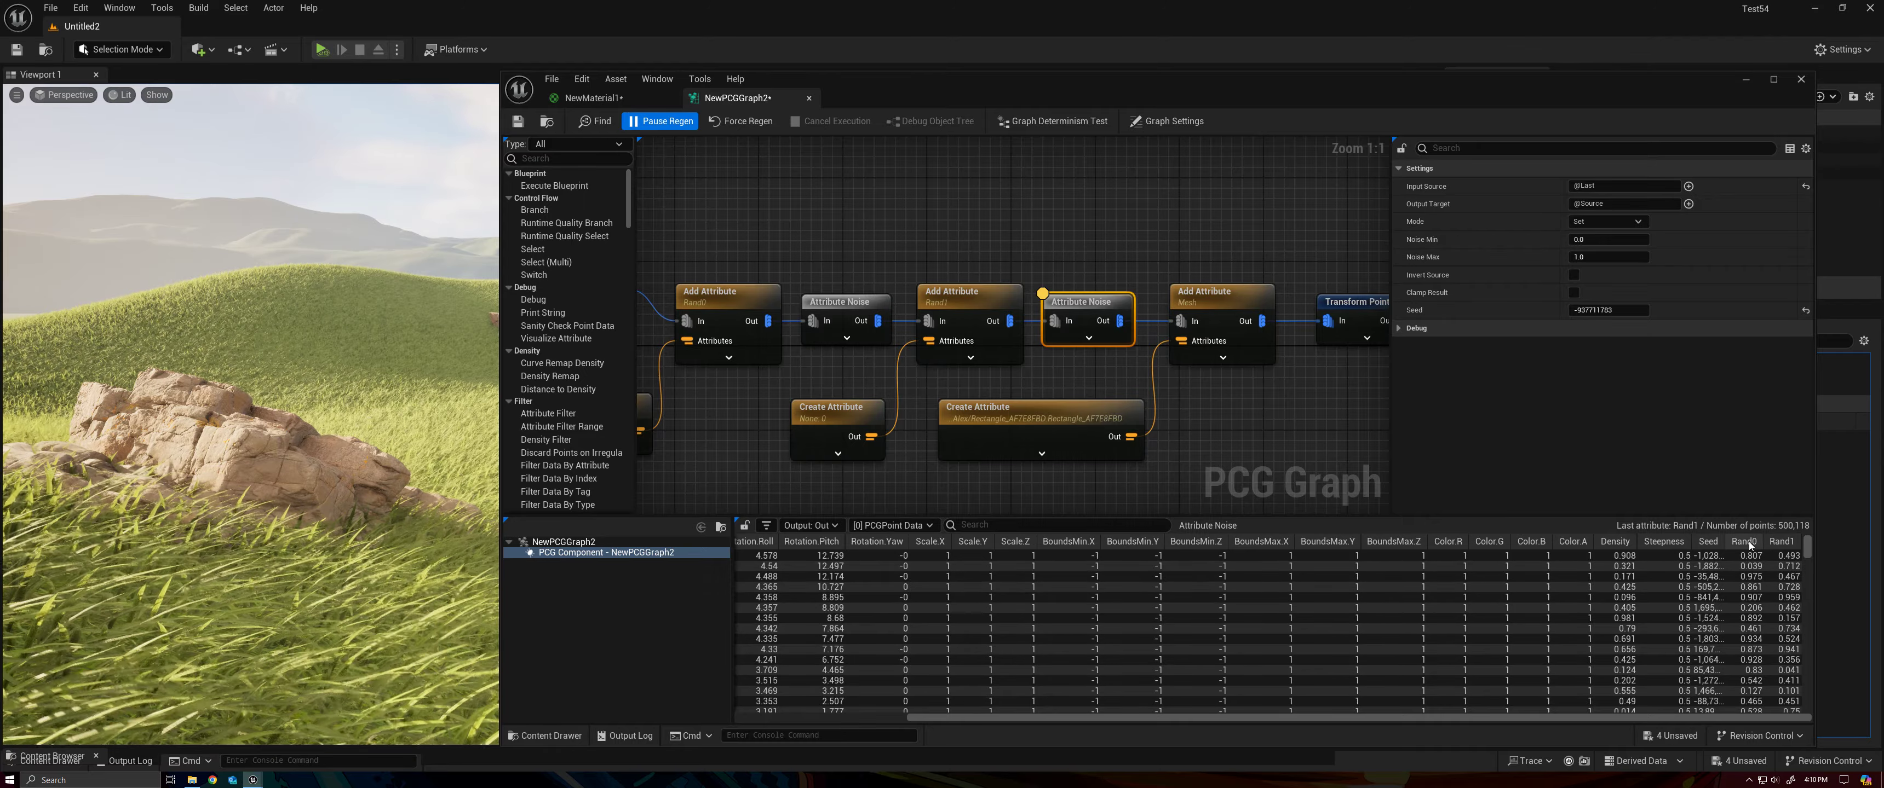
Step: Expand the Static Mesh Spawner's packed attribute names and check the entries at index 0 and index 1
right_drag(1311, 429, 1093, 436)
click(1310, 329)
right_drag(1299, 408, 1107, 389)
click(1399, 470)
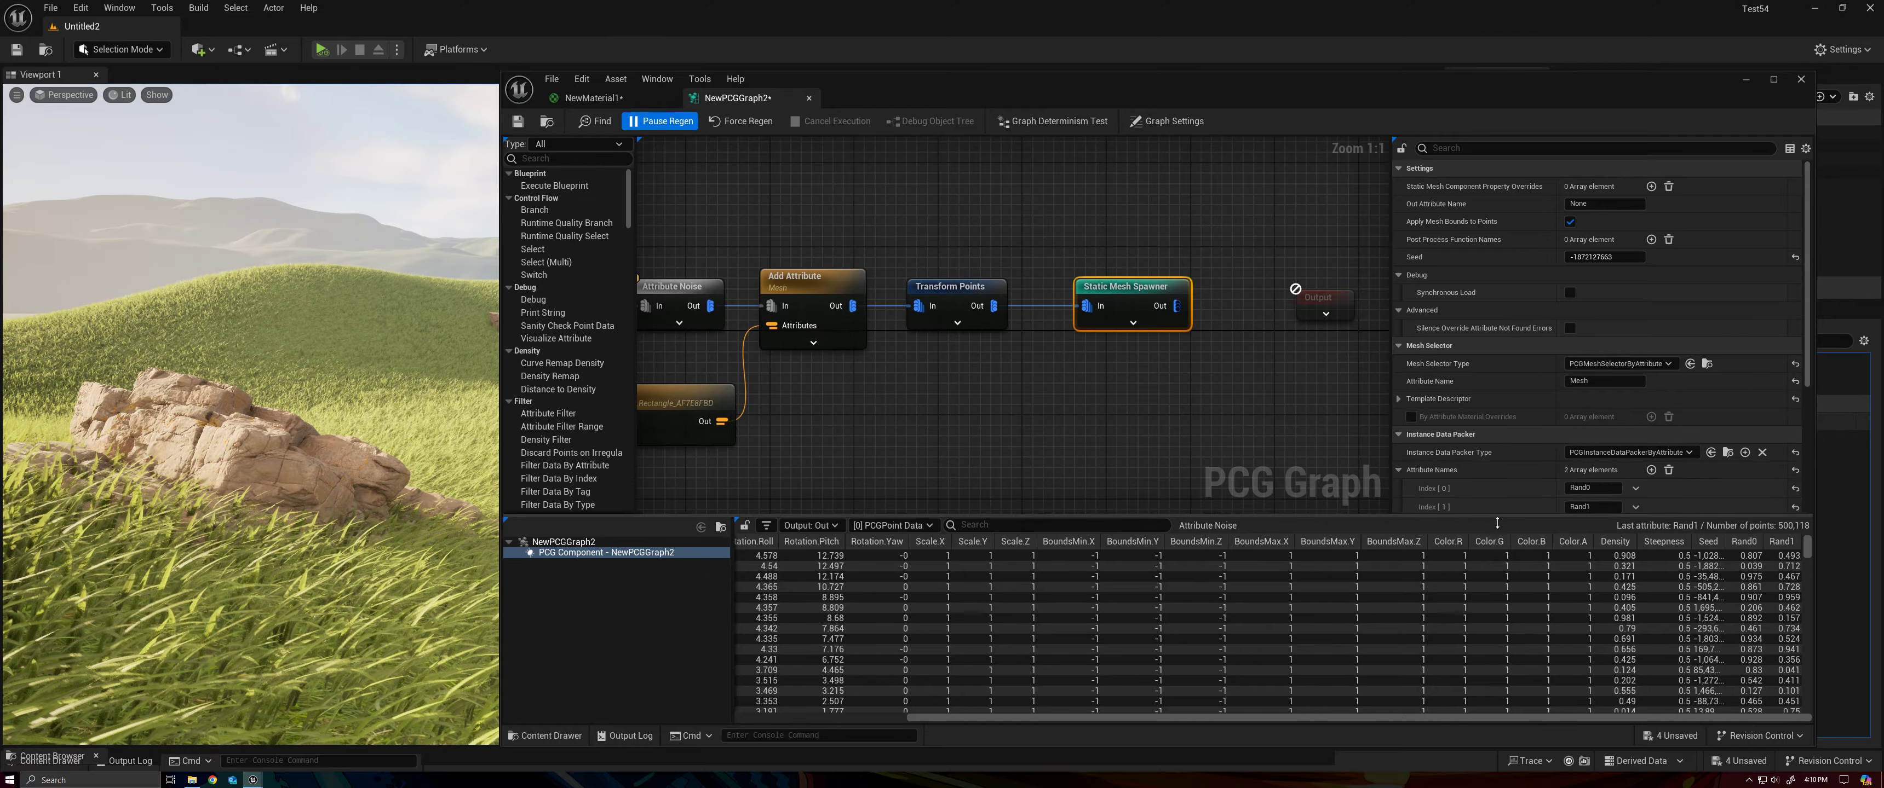
drag(1497, 527, 1500, 627)
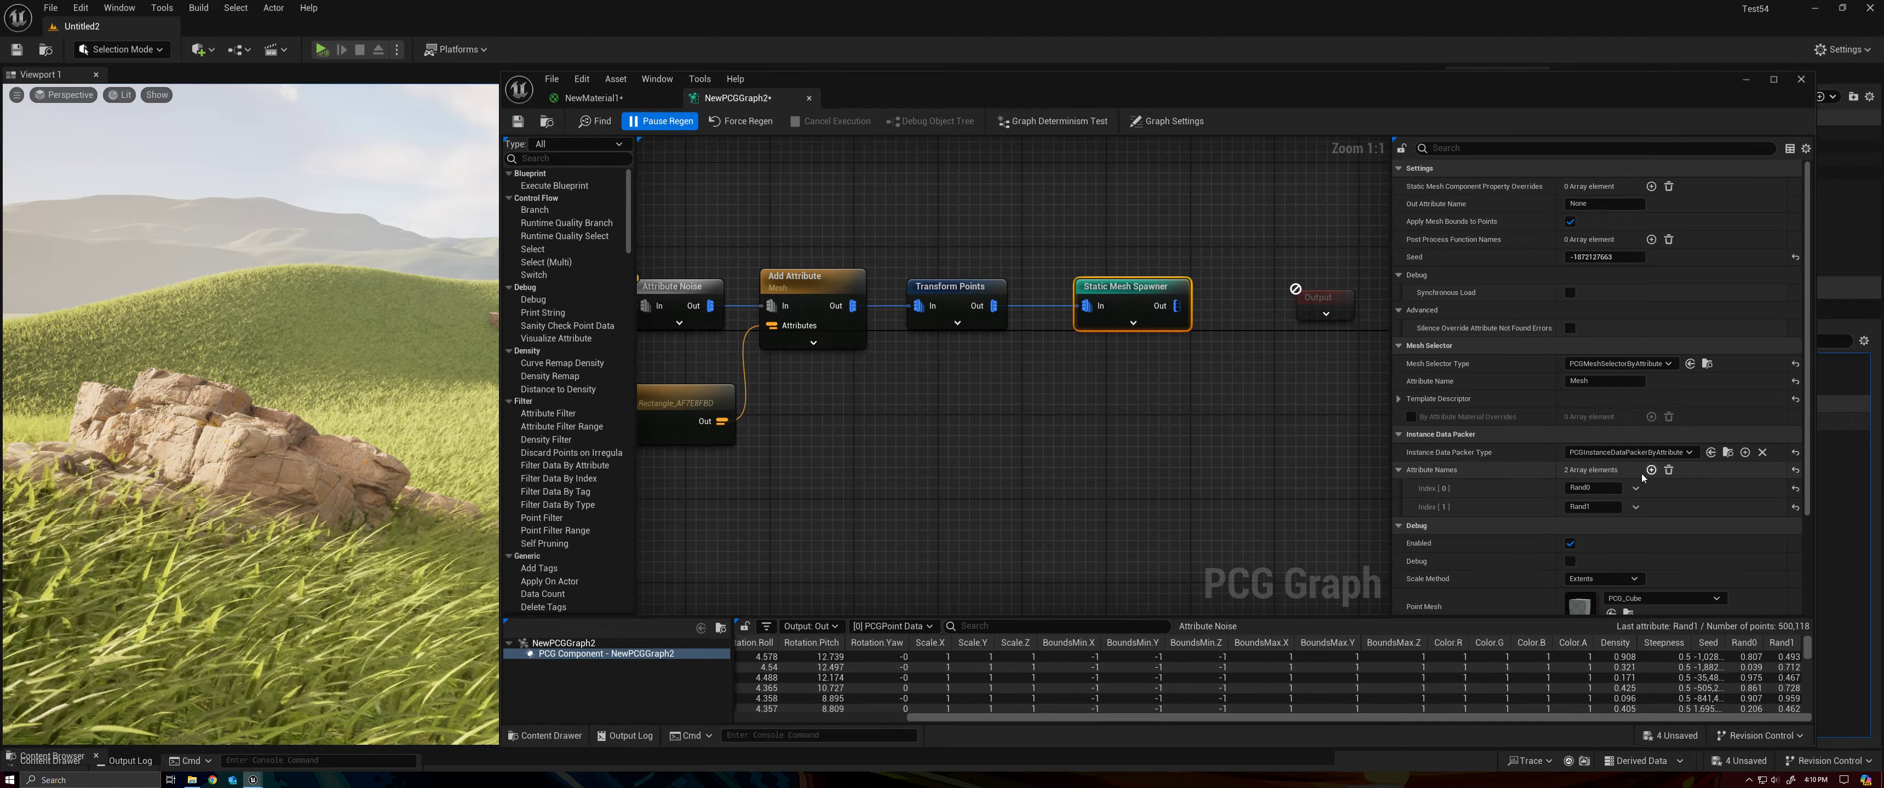
click(1564, 507)
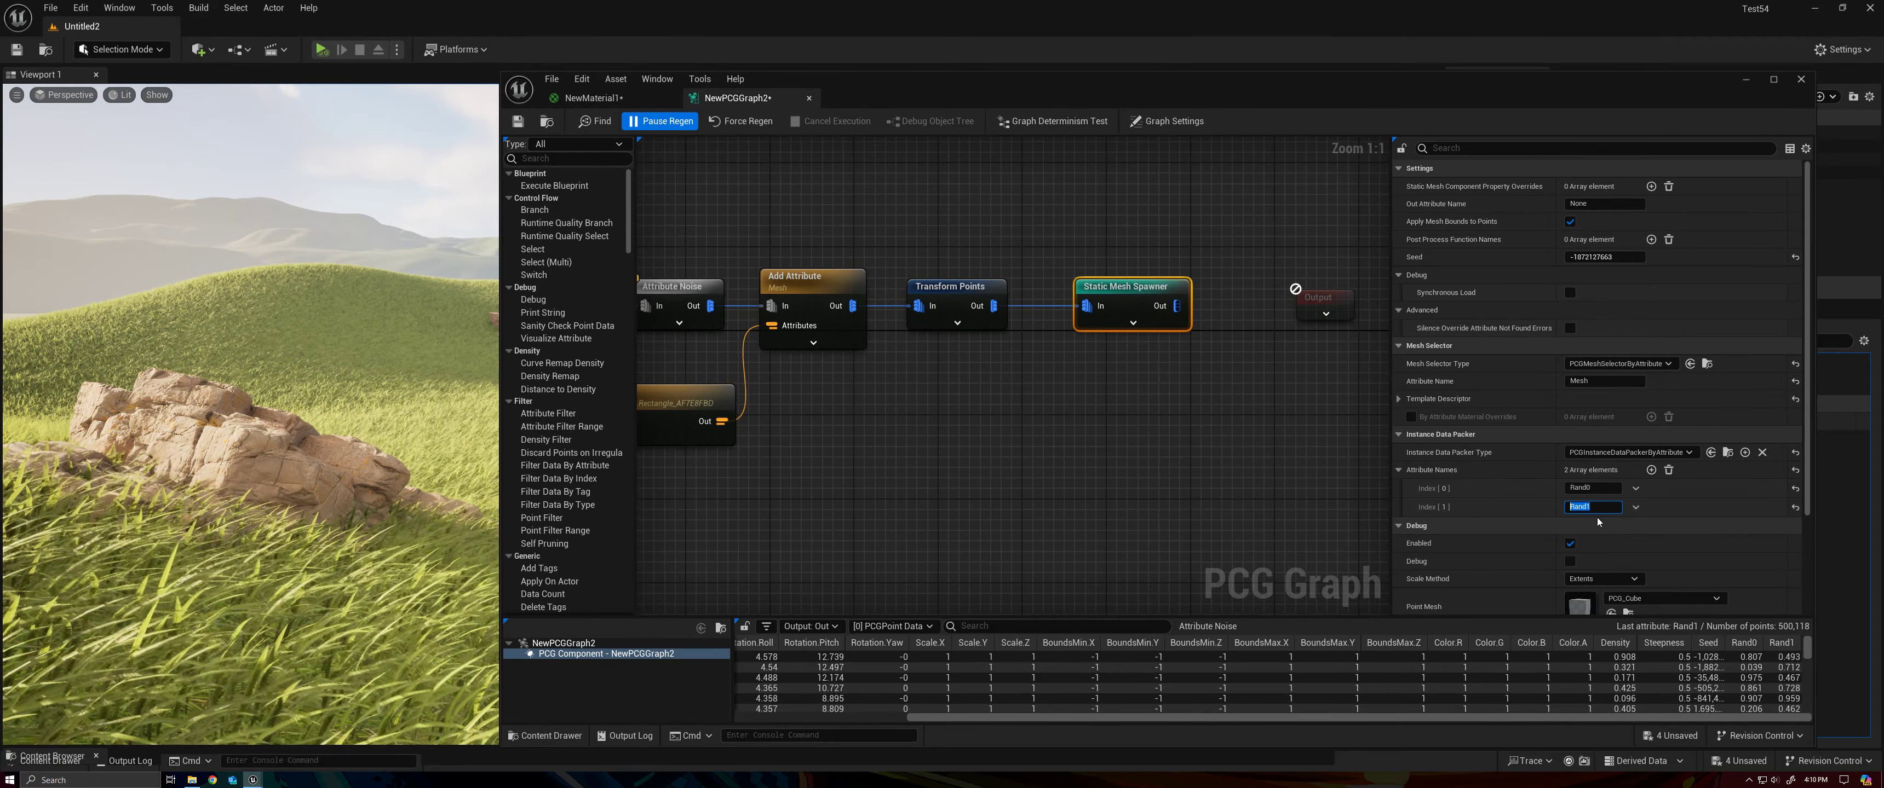
click(1602, 488)
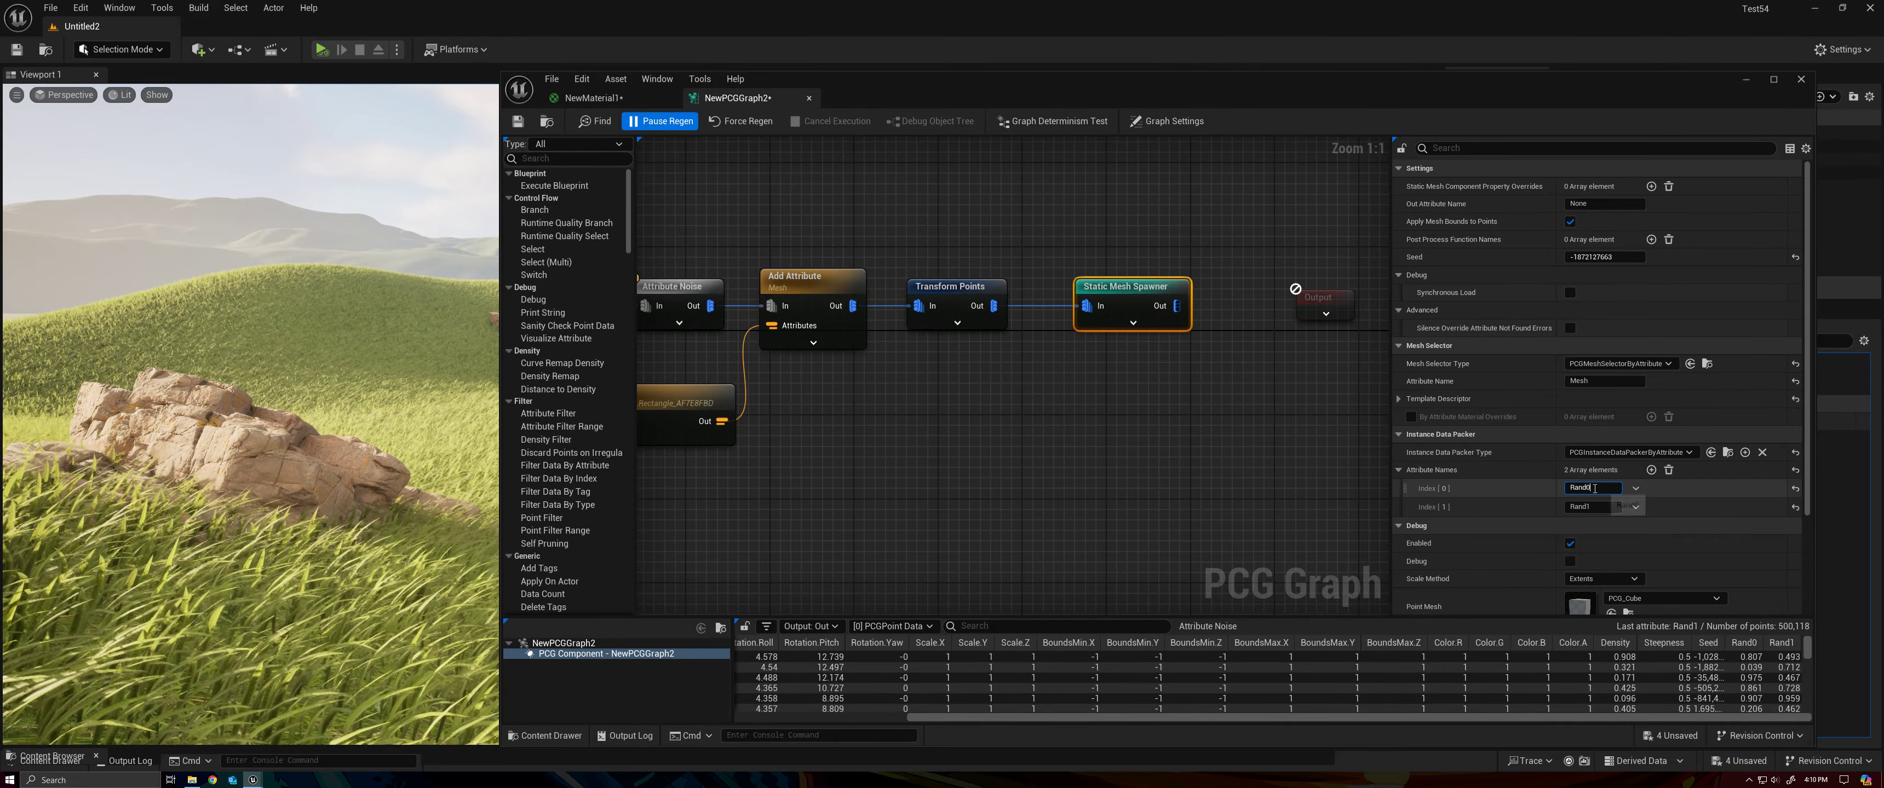
click(1576, 507)
double_click(1576, 507)
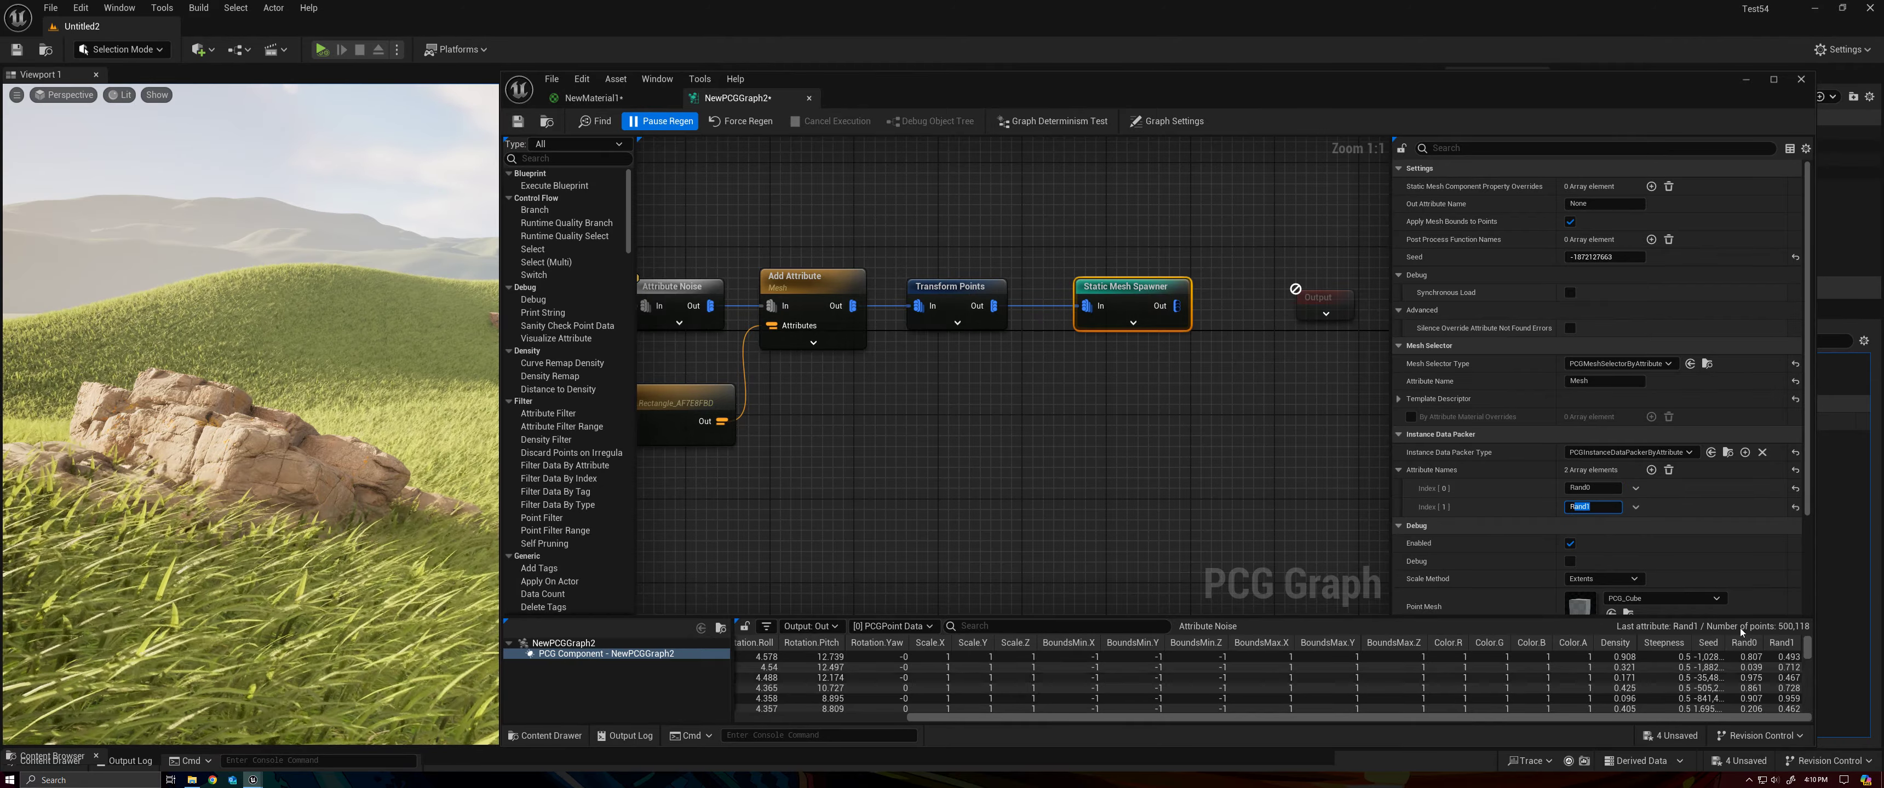
Step: Enlarge the point data table to compare the Rand0 and Rand1 values, then partly restore the graph area
drag(1742, 621, 1746, 553)
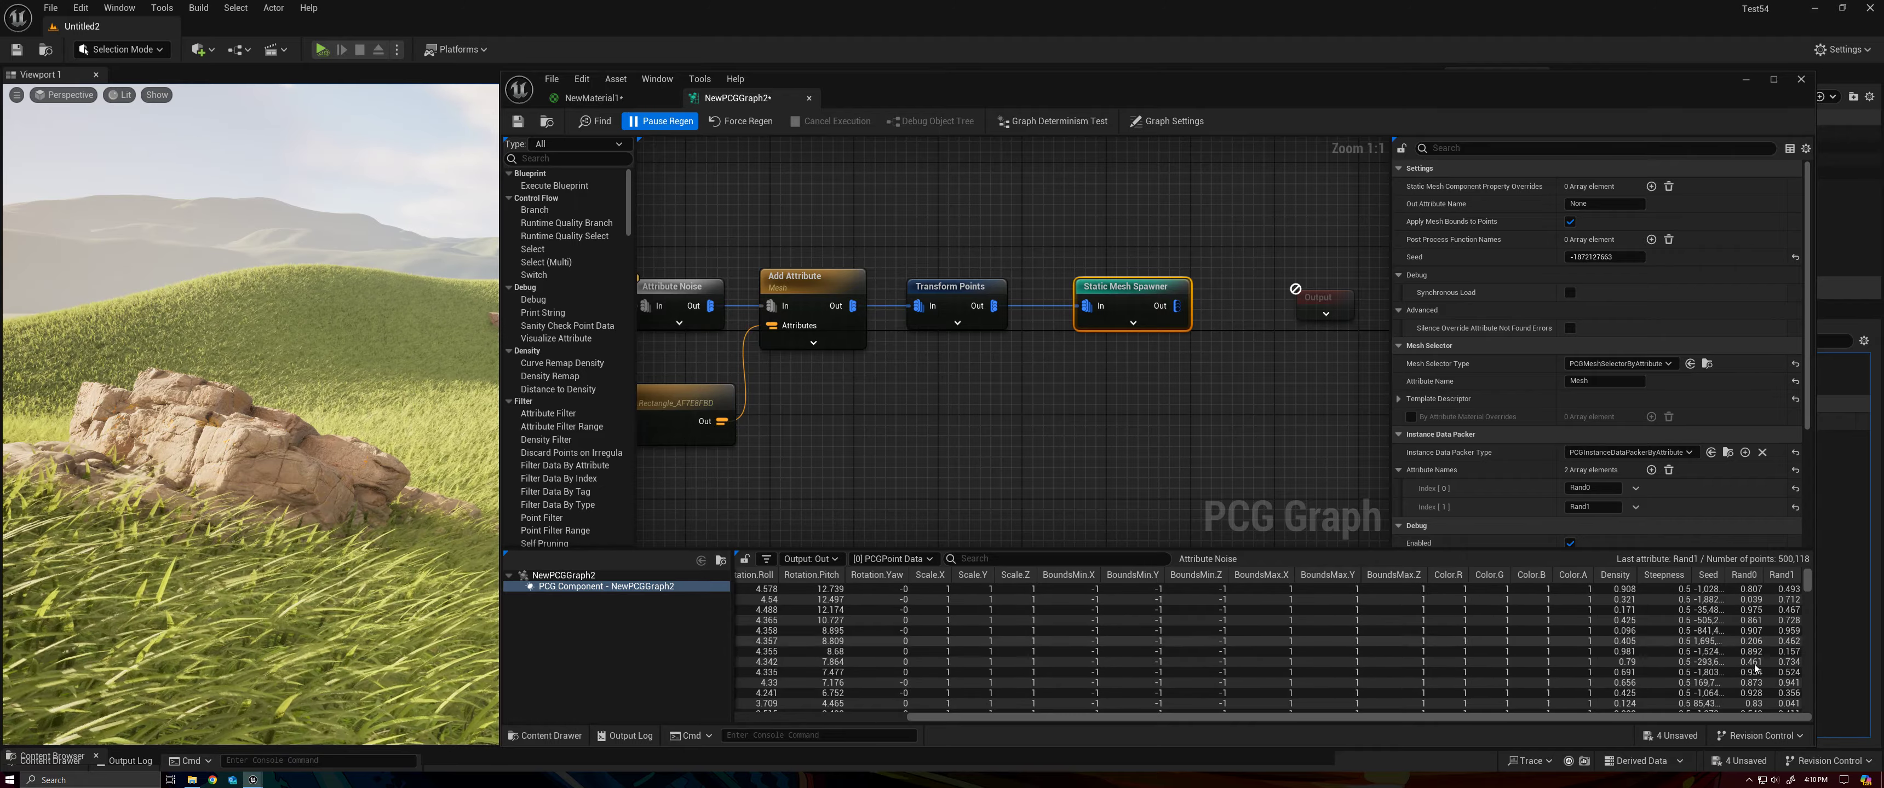
click(1225, 492)
drag(1304, 550, 1304, 581)
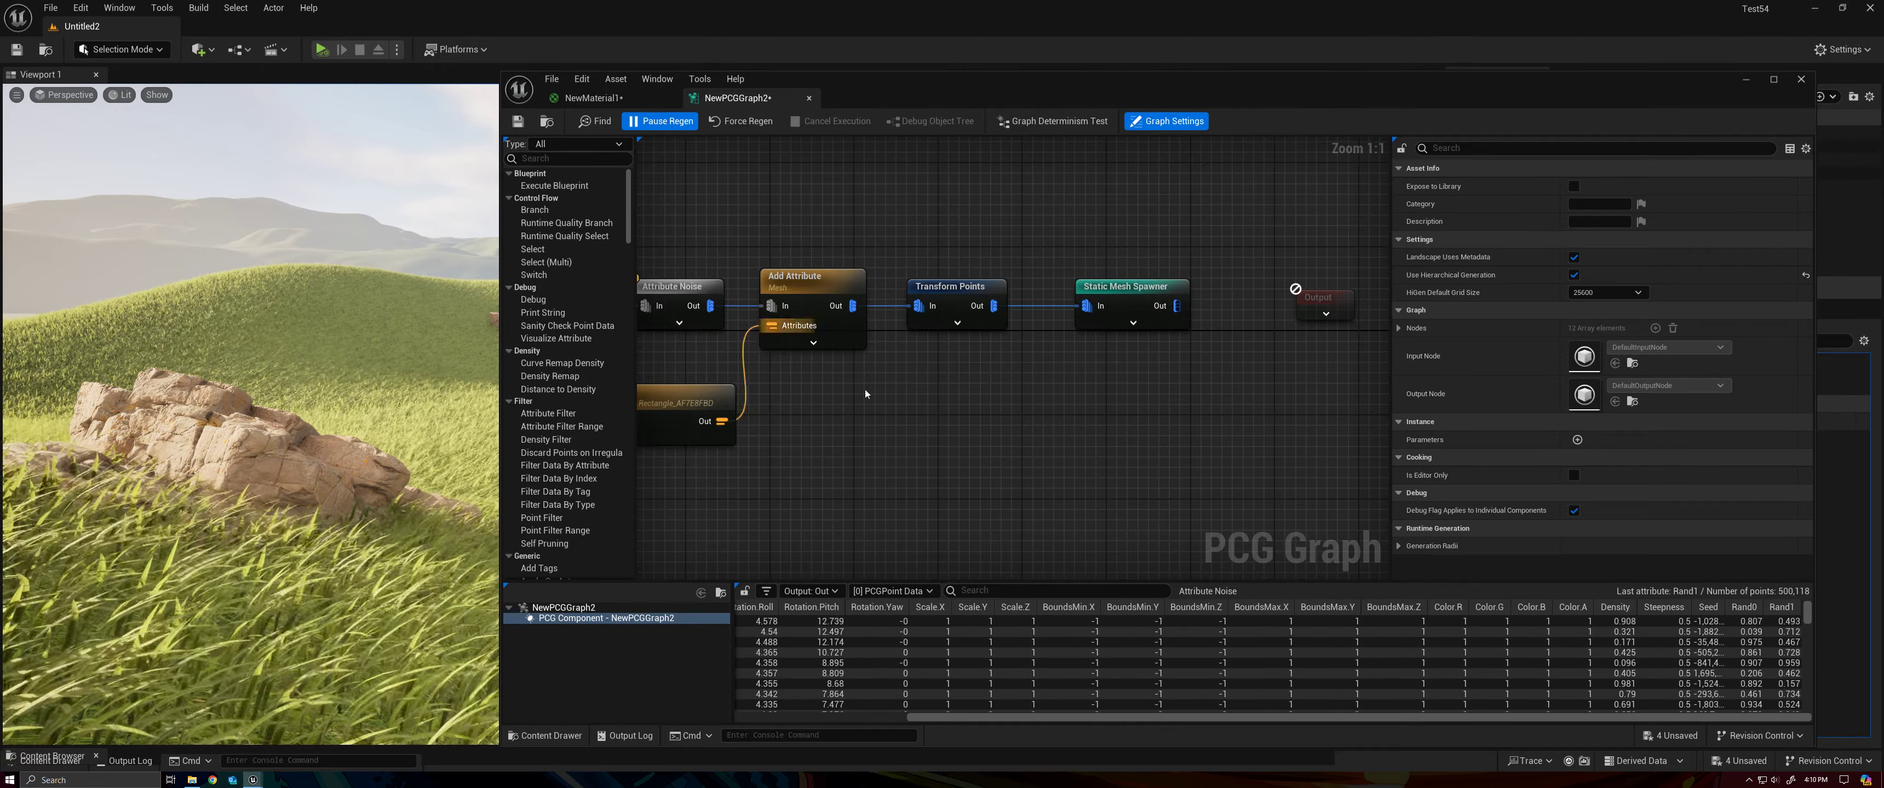
Step: Look over the attribute node chain again and select the Static Mesh Spawner to view its instance data packer settings
right_drag(957, 449, 1172, 475)
scroll(1061, 468, down, 1)
right_drag(1061, 468, 994, 434)
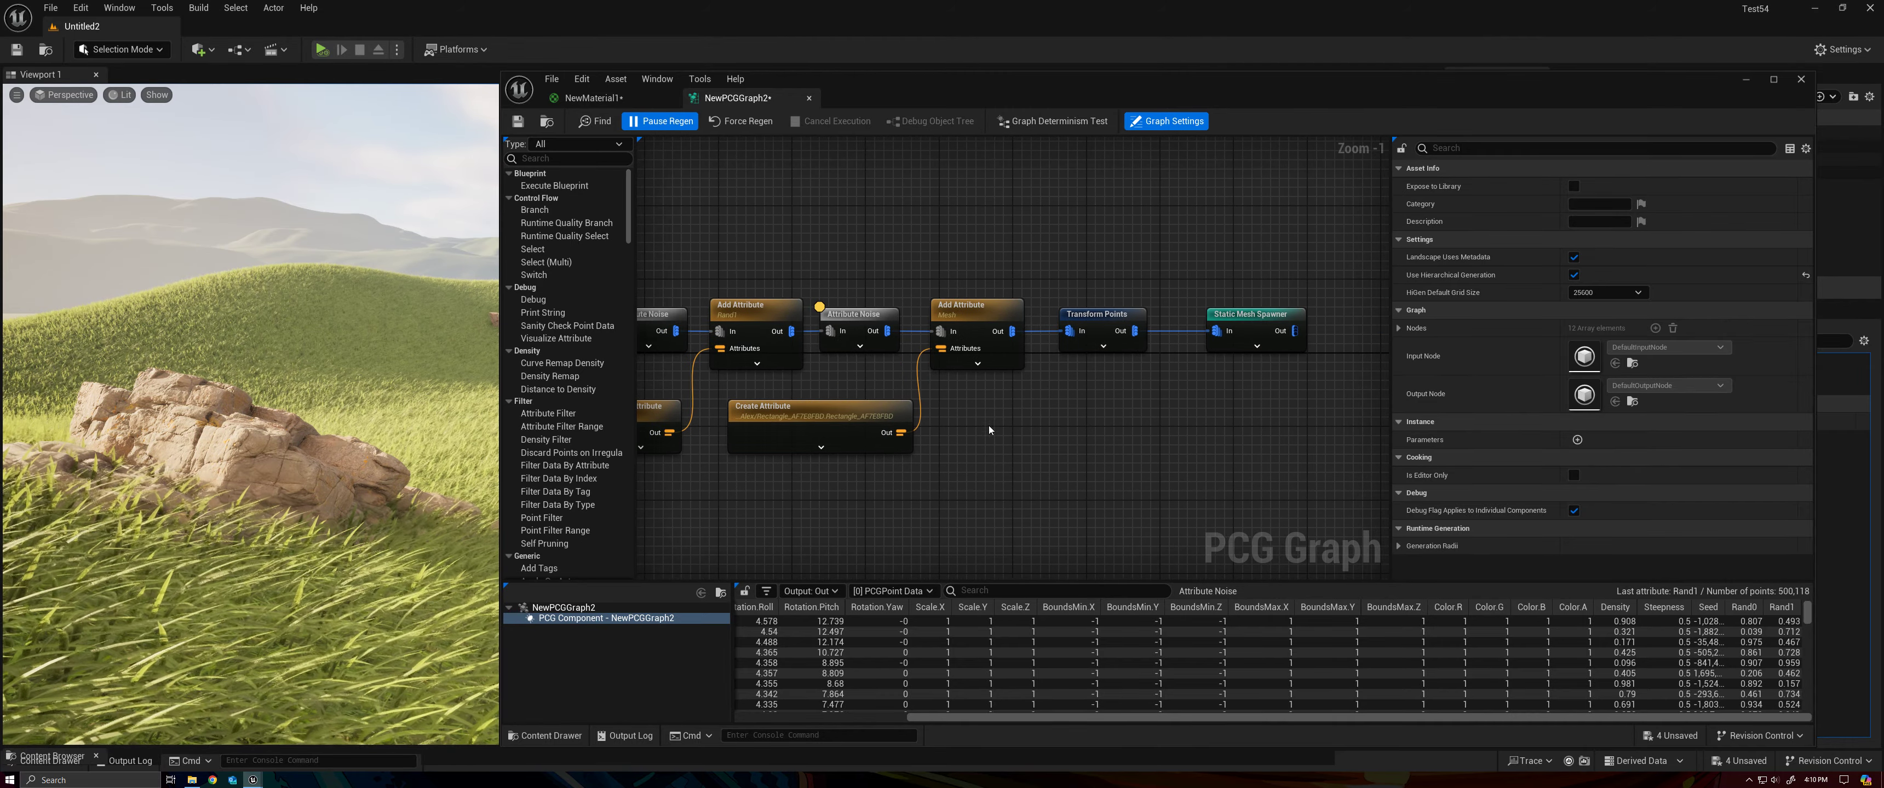
click(1221, 346)
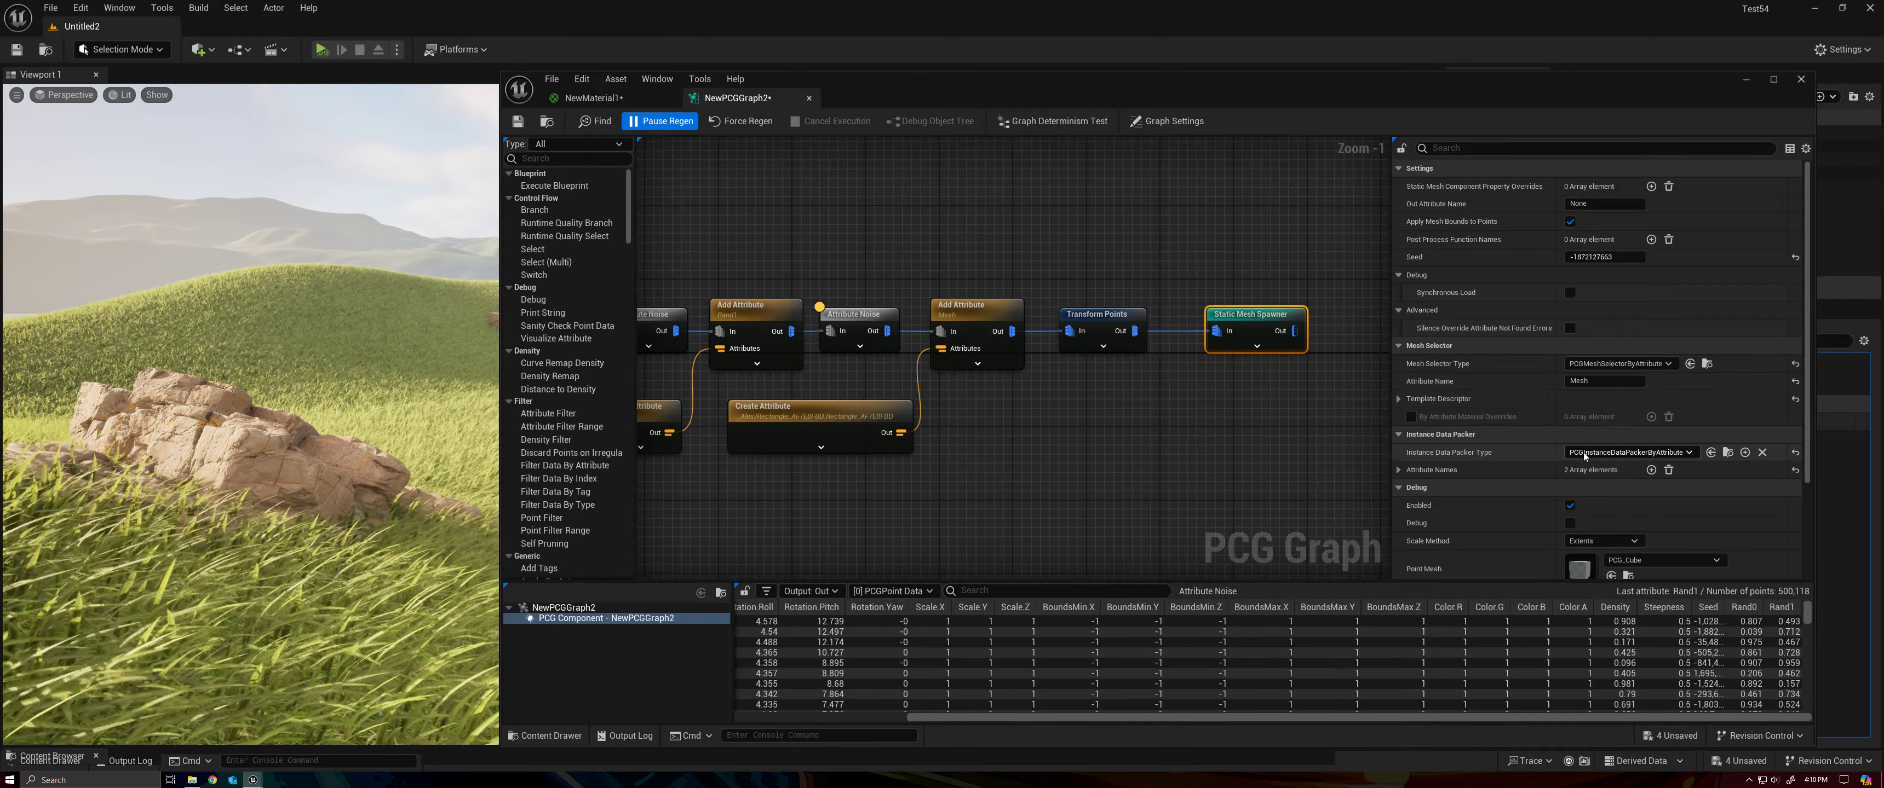
Step: Open the NewMaterial1 graph and check the data index of each of the two PerInstanceCustomData nodes
click(1050, 464)
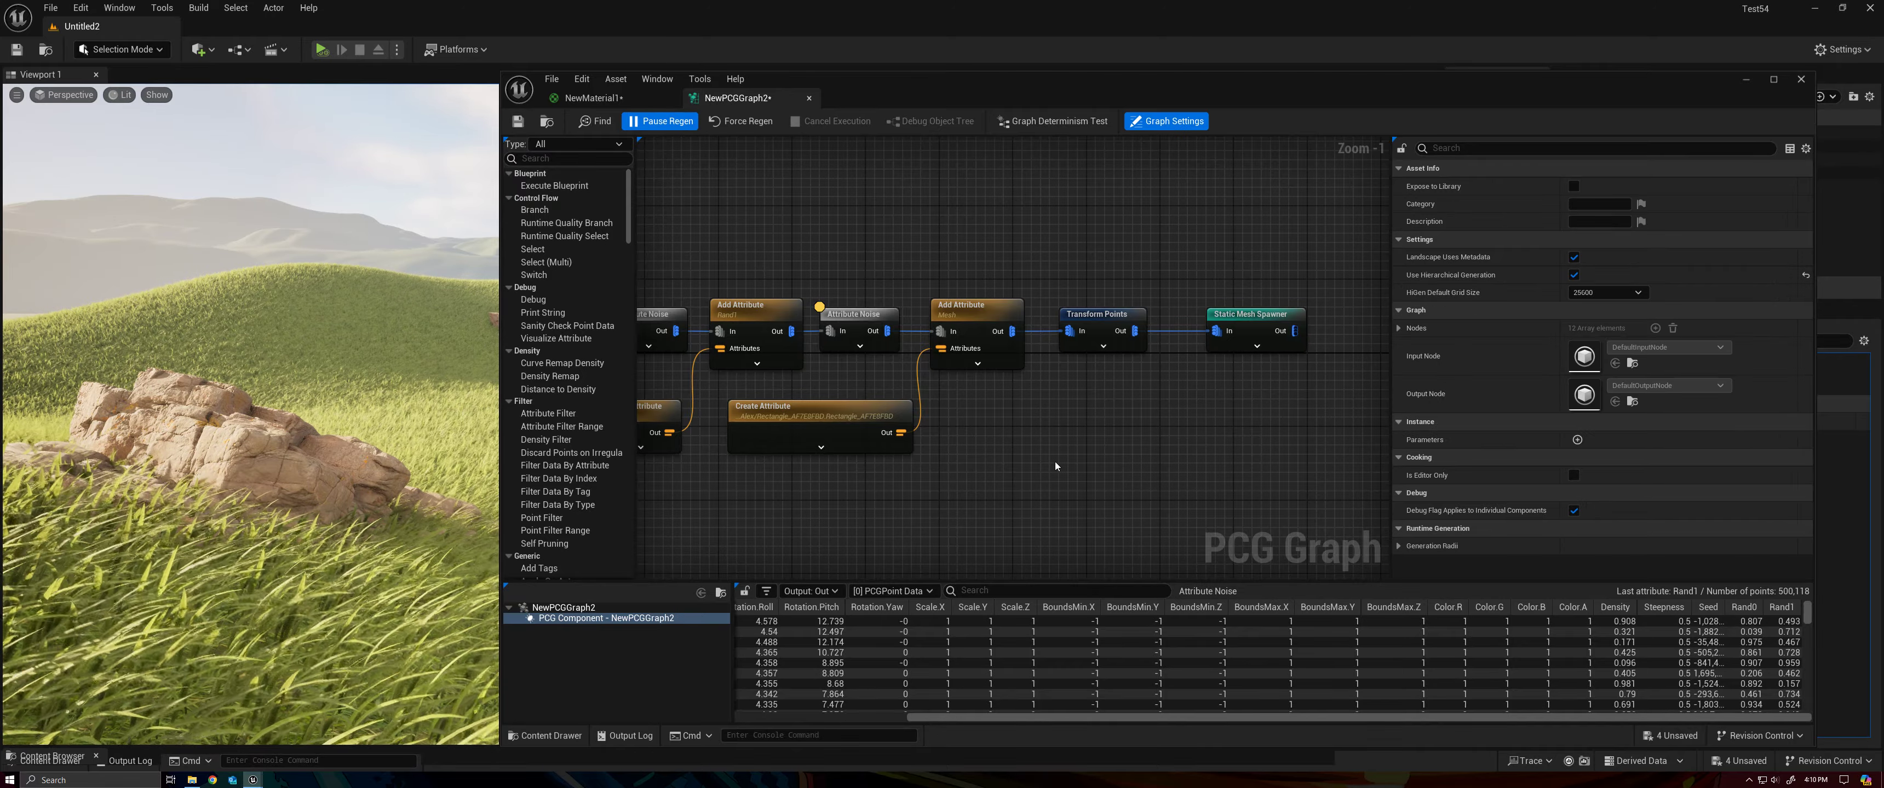
right_drag(1051, 464, 1275, 485)
right_drag(885, 484, 765, 477)
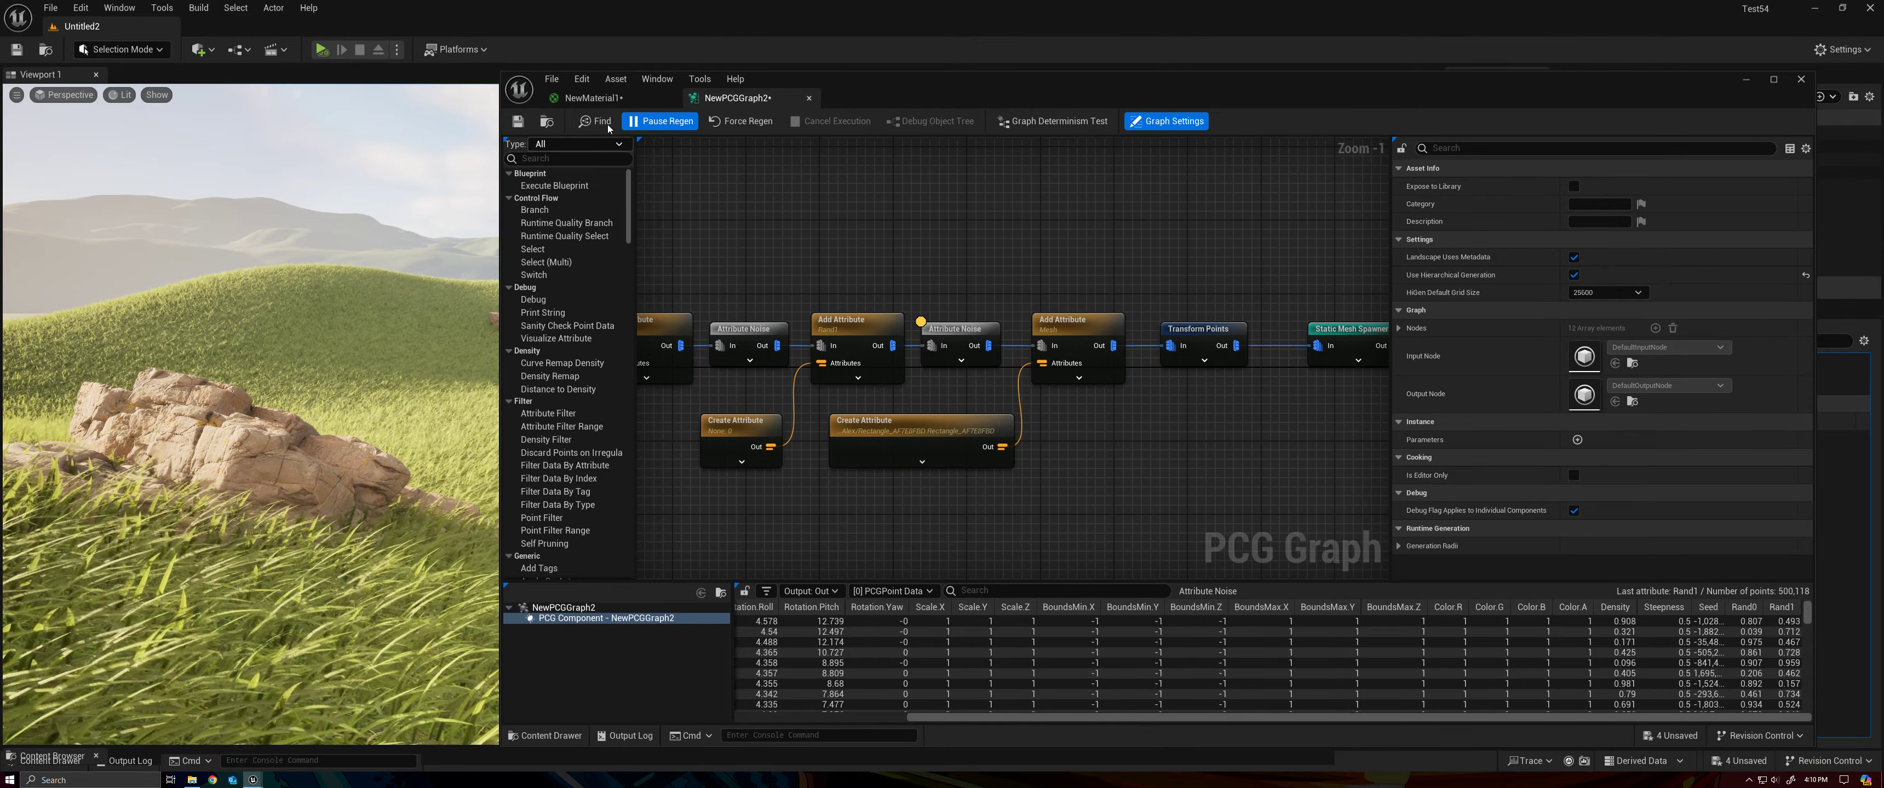
click(593, 97)
drag(920, 87, 977, 85)
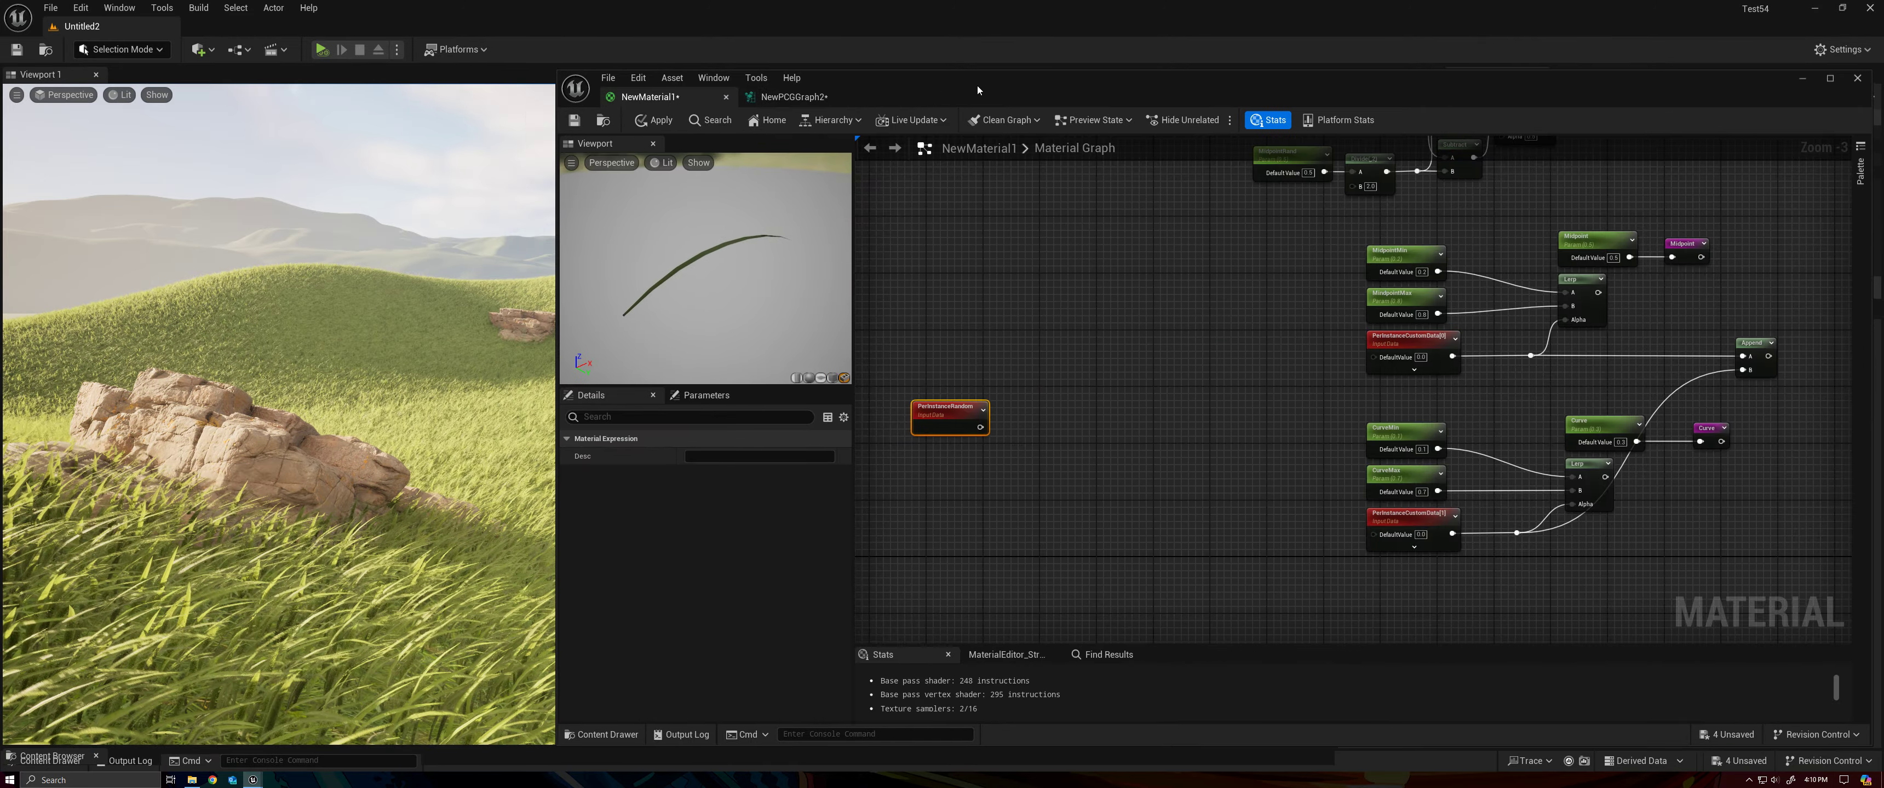
scroll(1298, 384, up, 3)
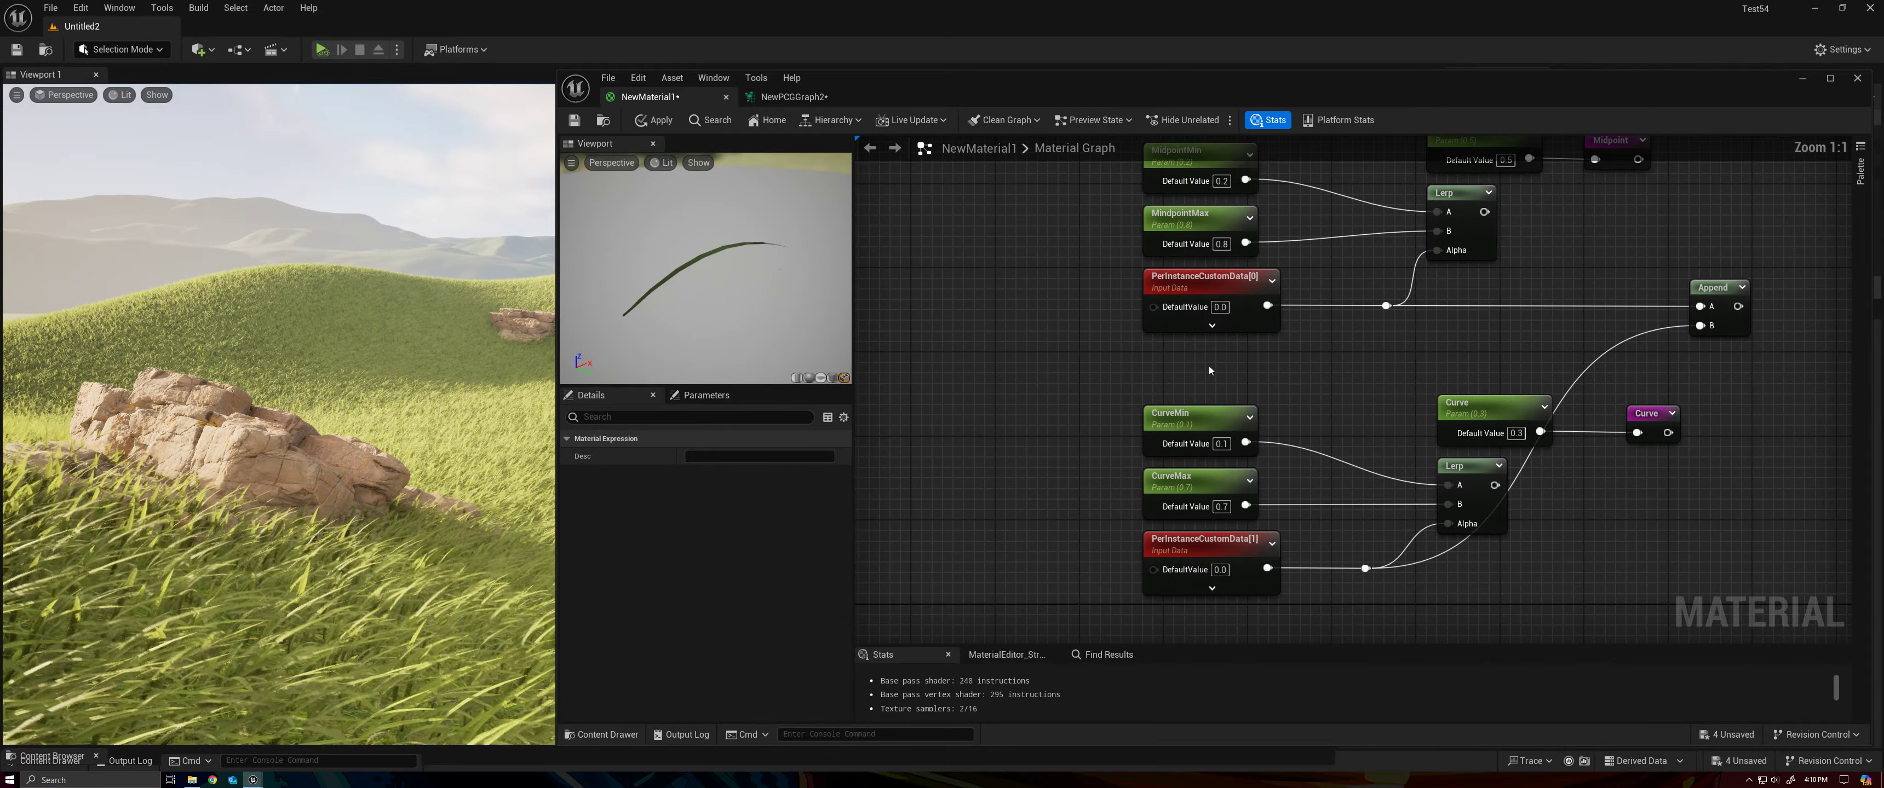
click(1126, 292)
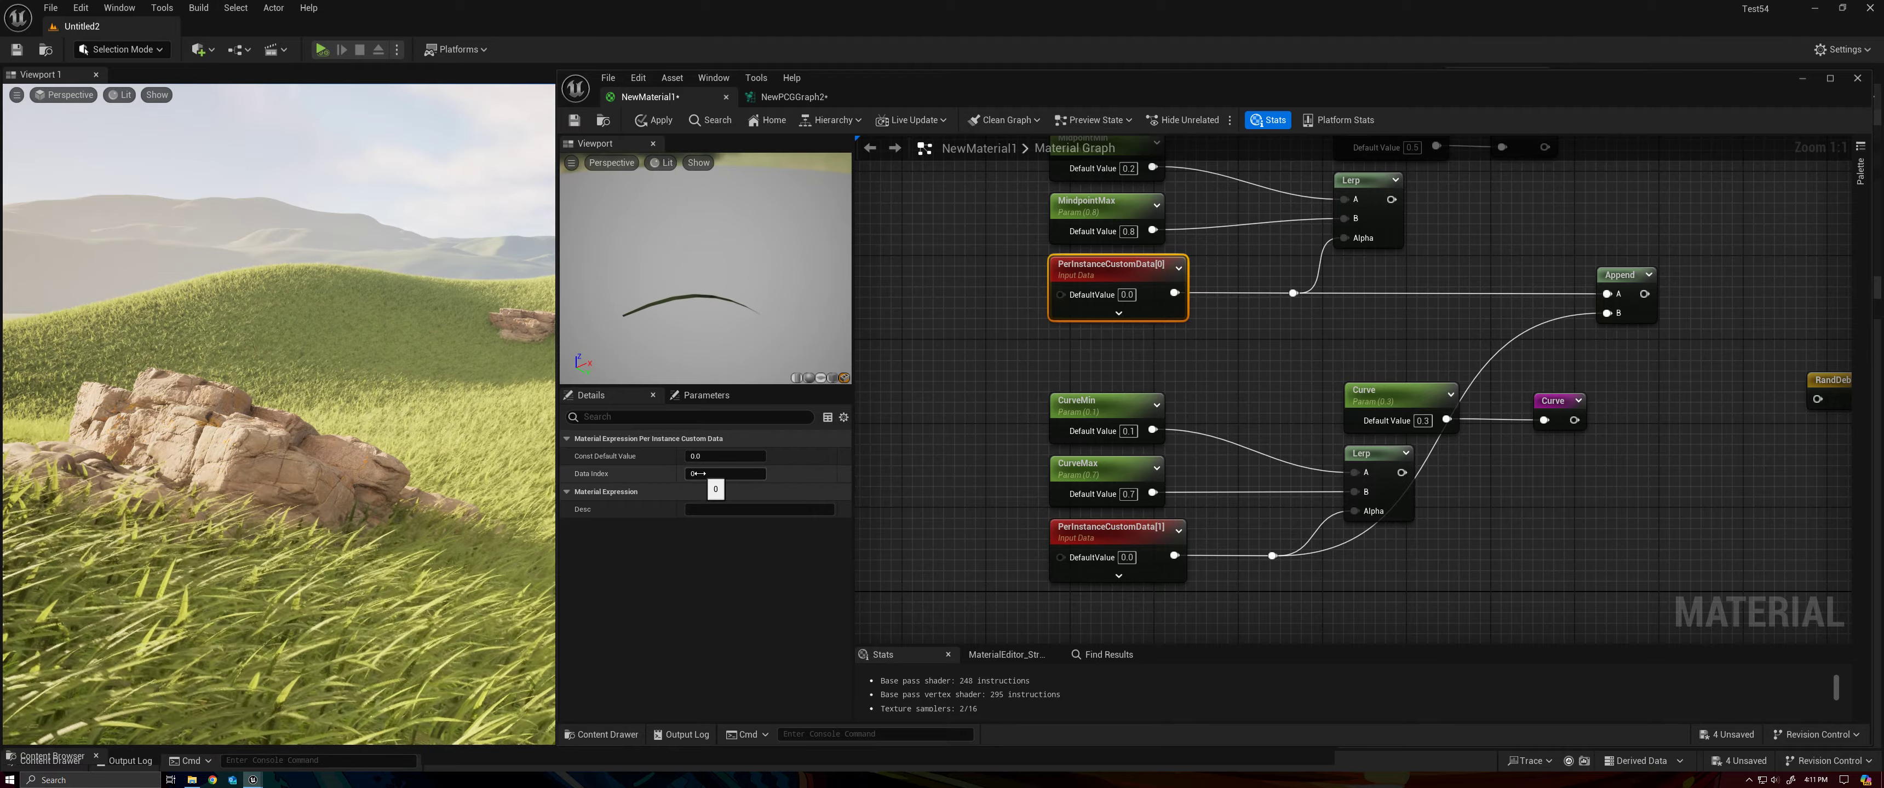
click(948, 473)
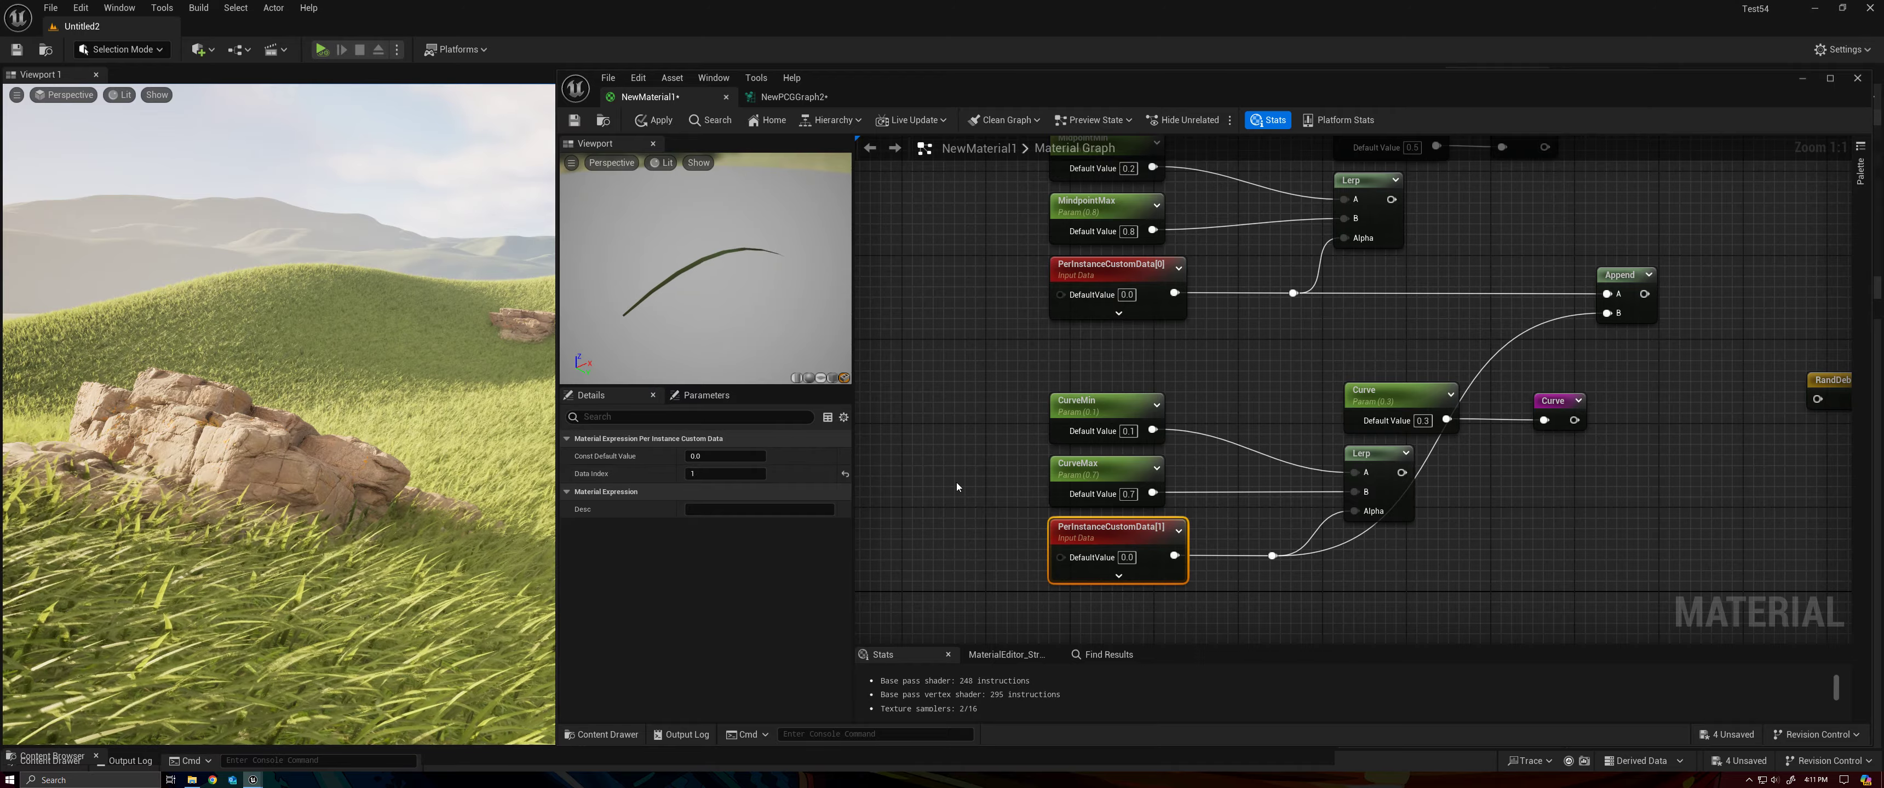
Step: Return to NewPCGGraph2 and expand the Static Mesh Spawner's packed attribute names to match them with the material's data indices
click(791, 97)
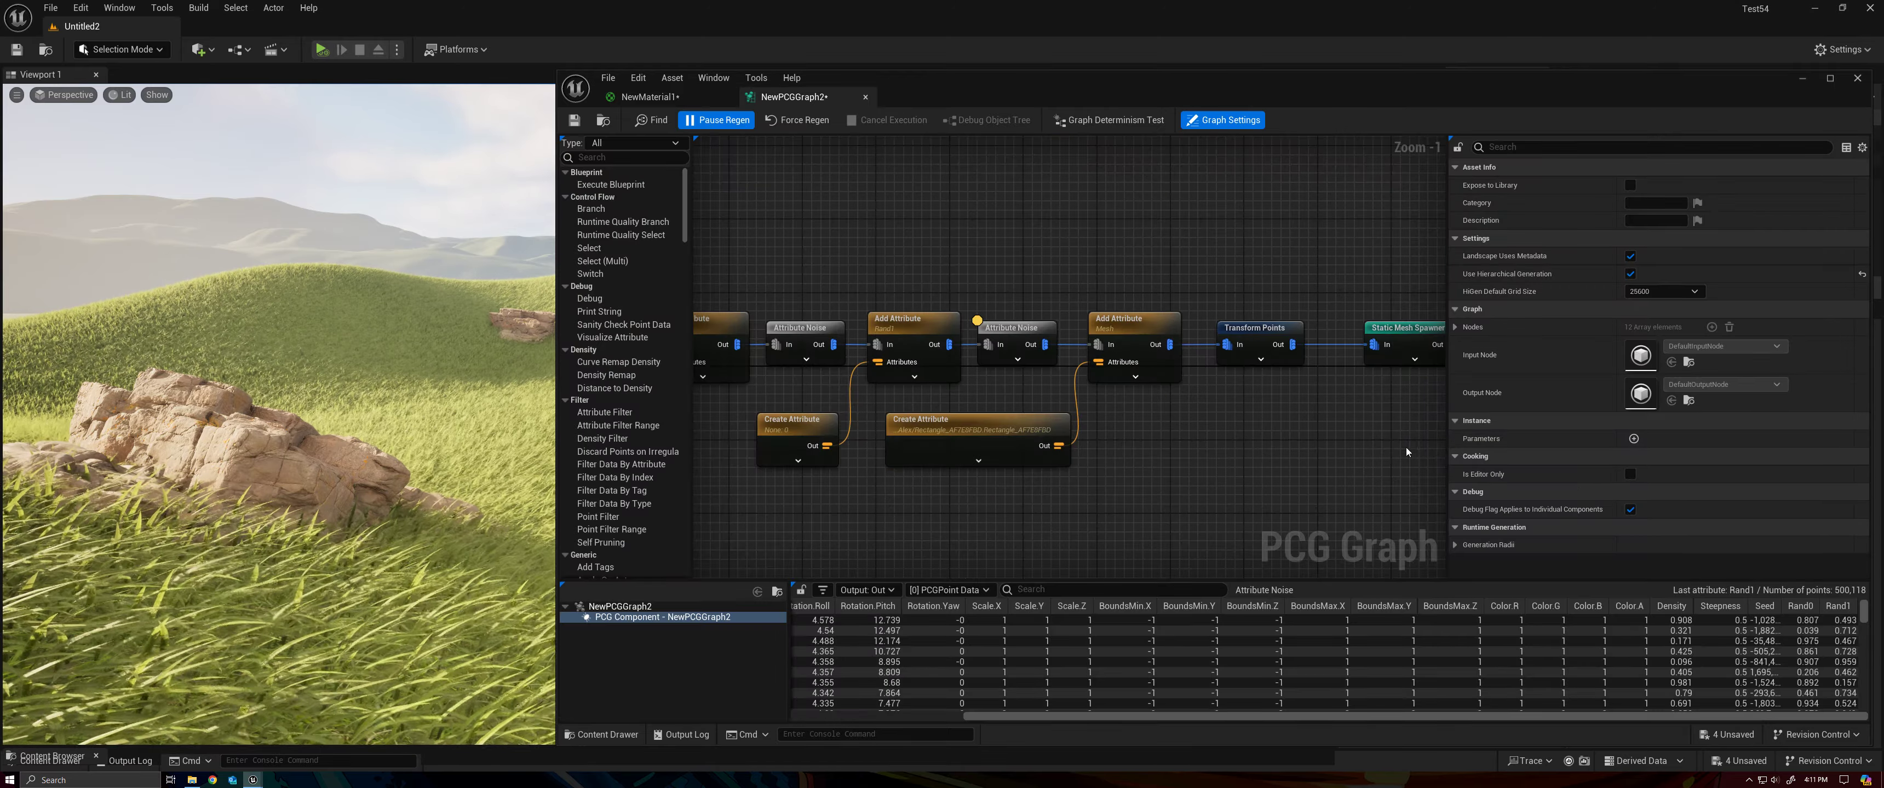
click(1404, 328)
right_drag(1388, 462, 1320, 436)
click(1455, 469)
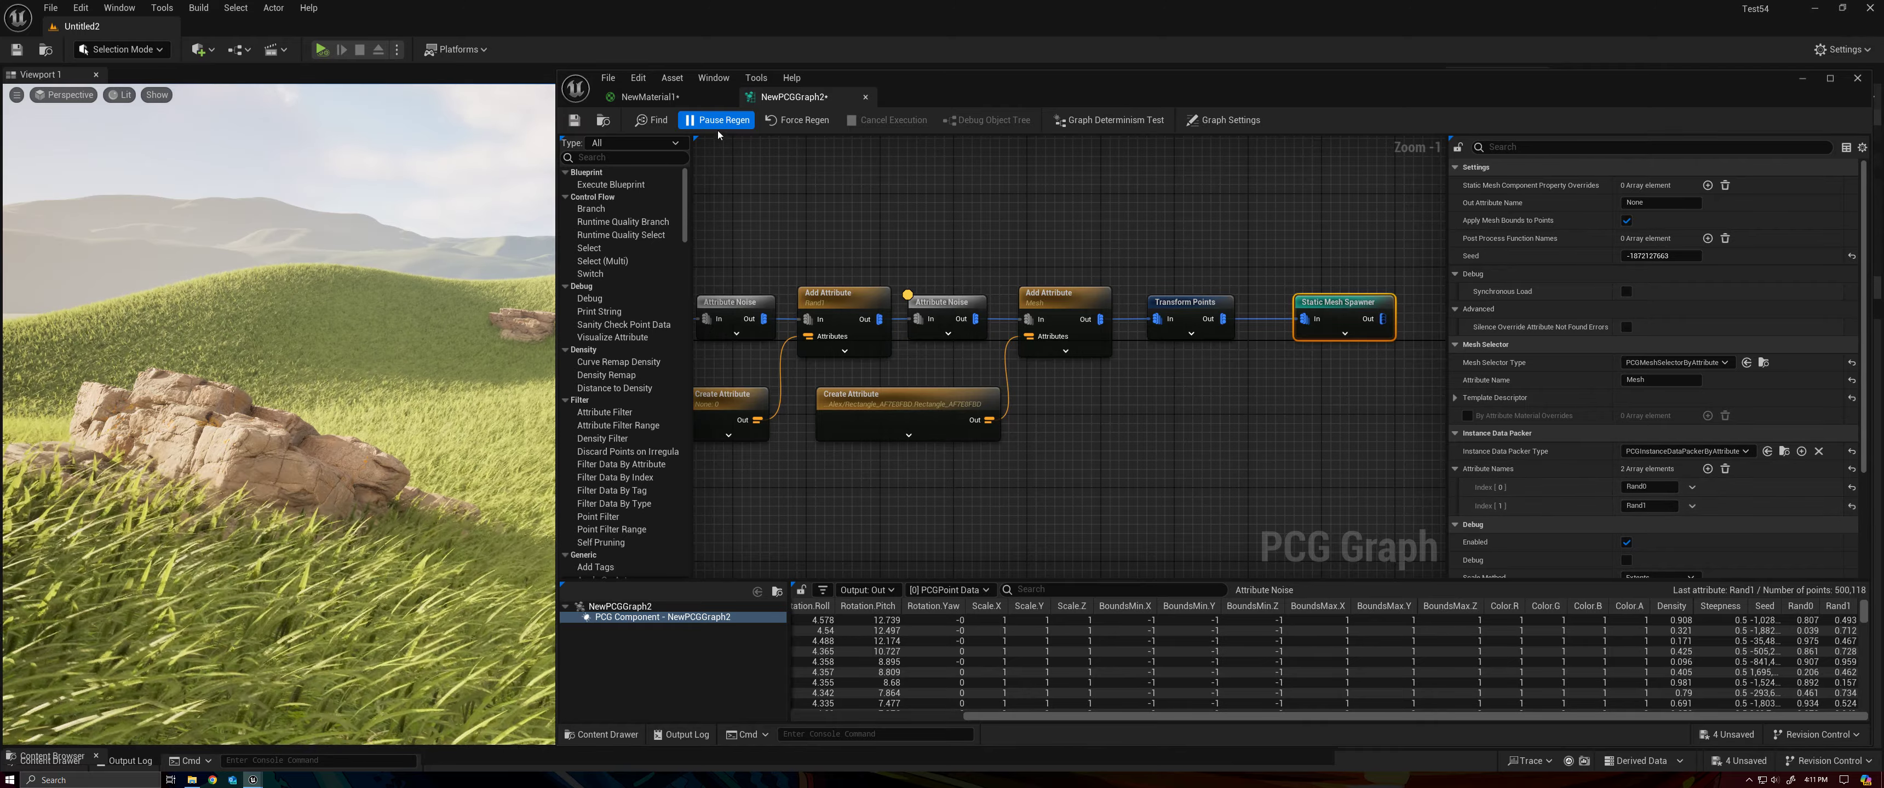
Step: Go back to the material graph, narrow its editor window to reveal more of the level, and inspect the CurveMin and CurveMax parameters
click(683, 102)
right_drag(1293, 401, 1180, 375)
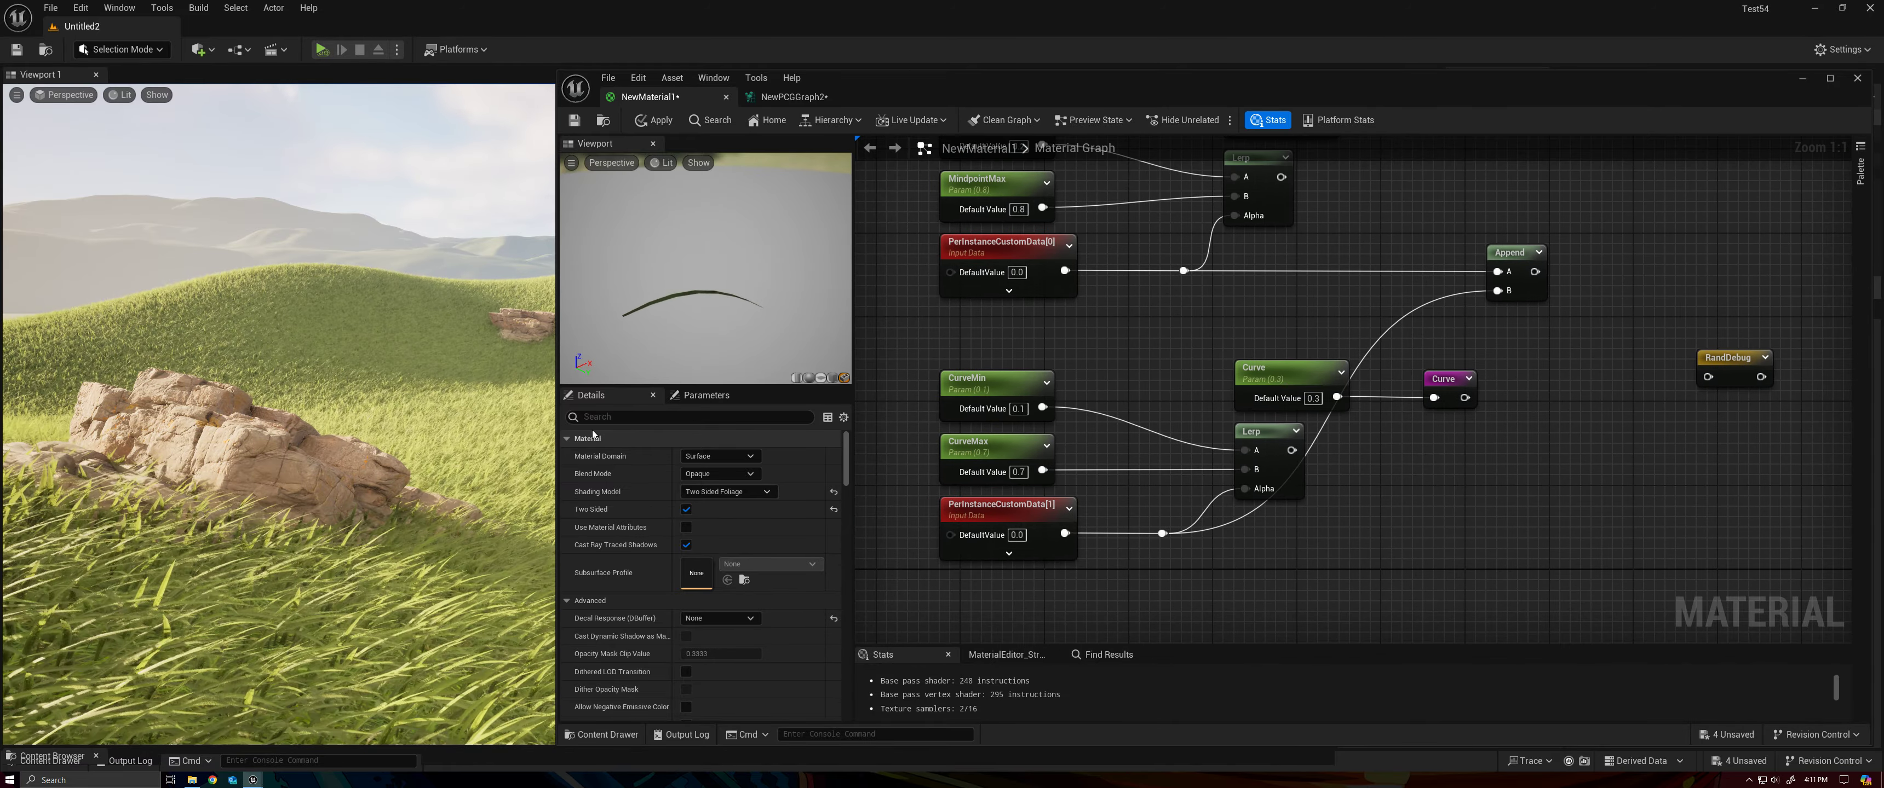
drag(554, 426, 1037, 431)
right_drag(1387, 387, 1364, 343)
click(1365, 343)
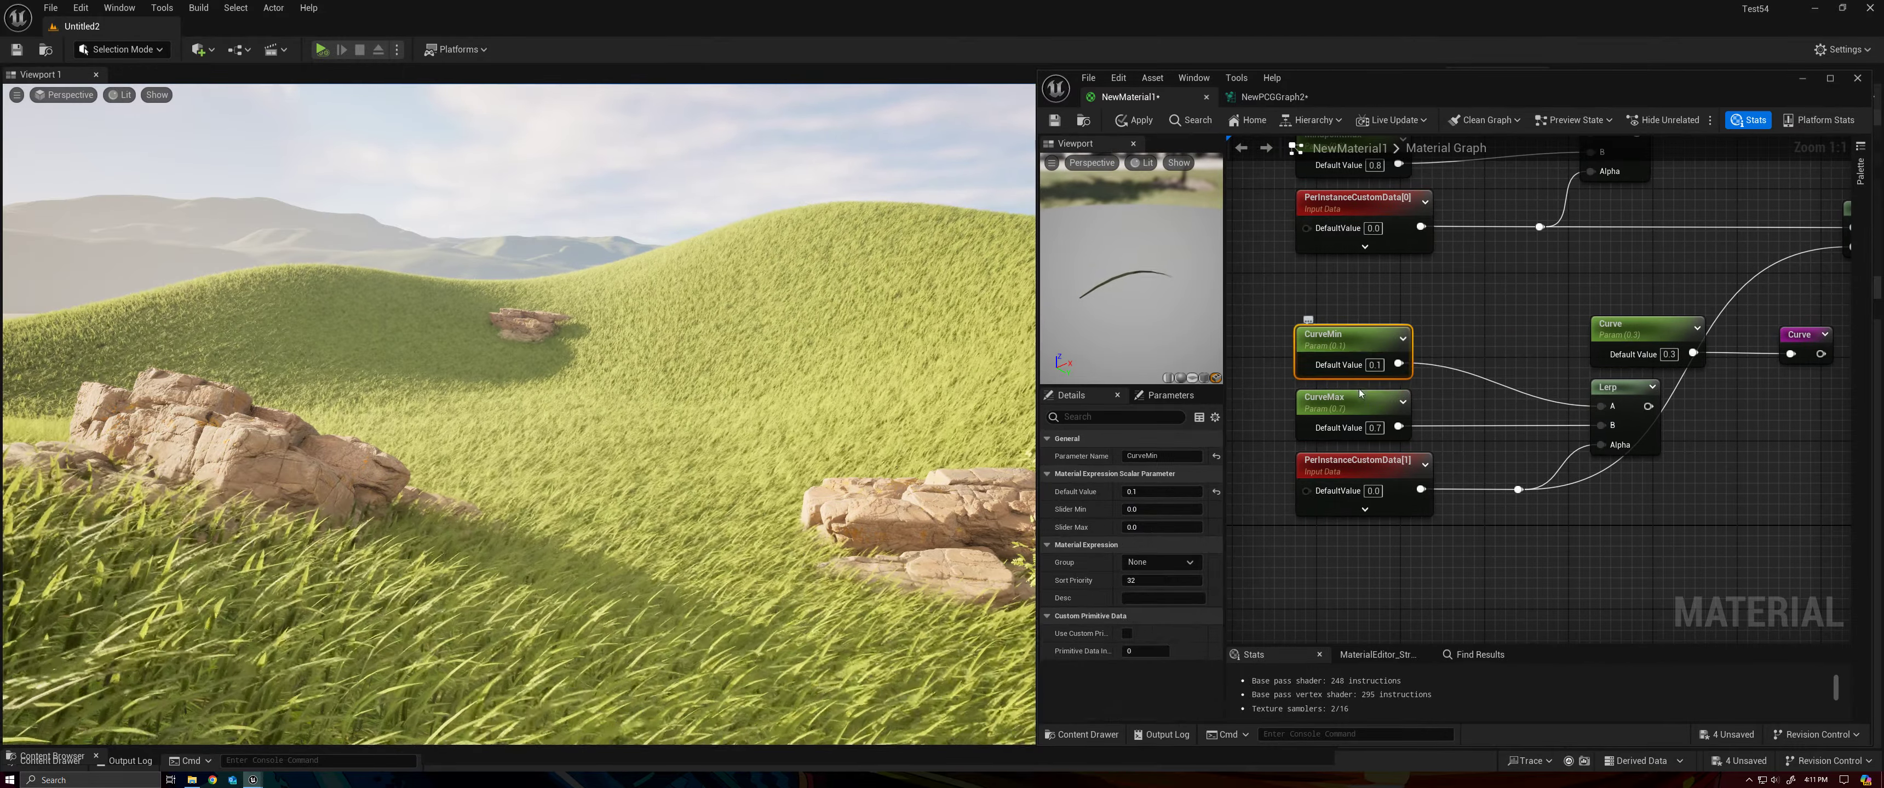
click(1426, 538)
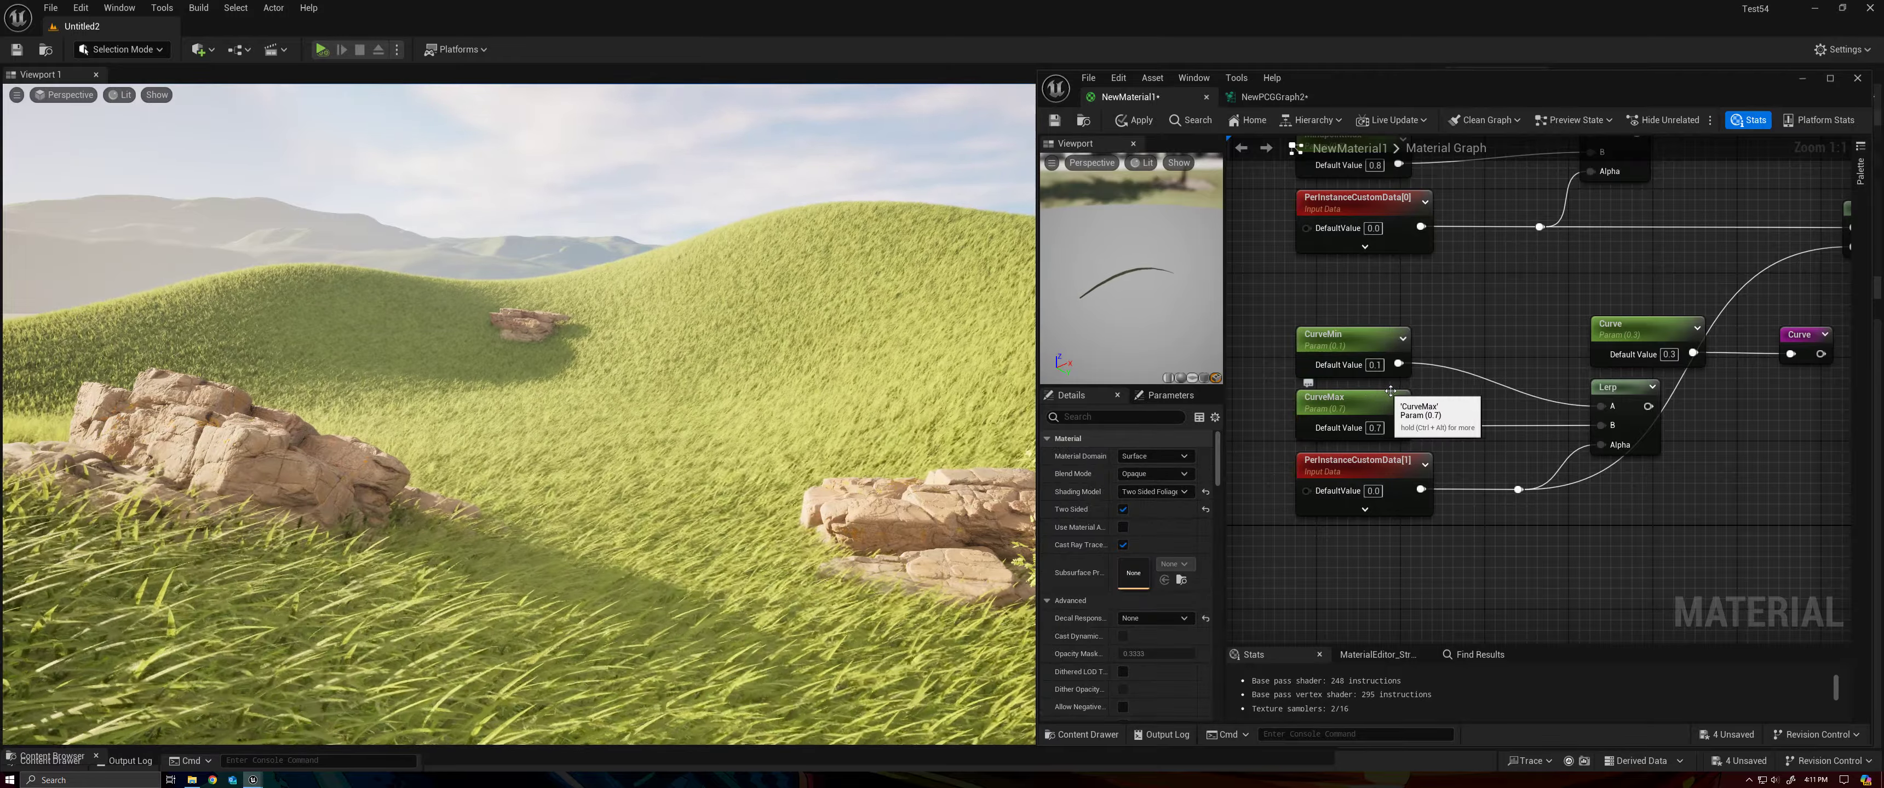
Step: Examine how PerInstanceCustomData[0] drives the Lerp between the midpoint minimum and maximum parameters
right_drag(1459, 353, 1355, 419)
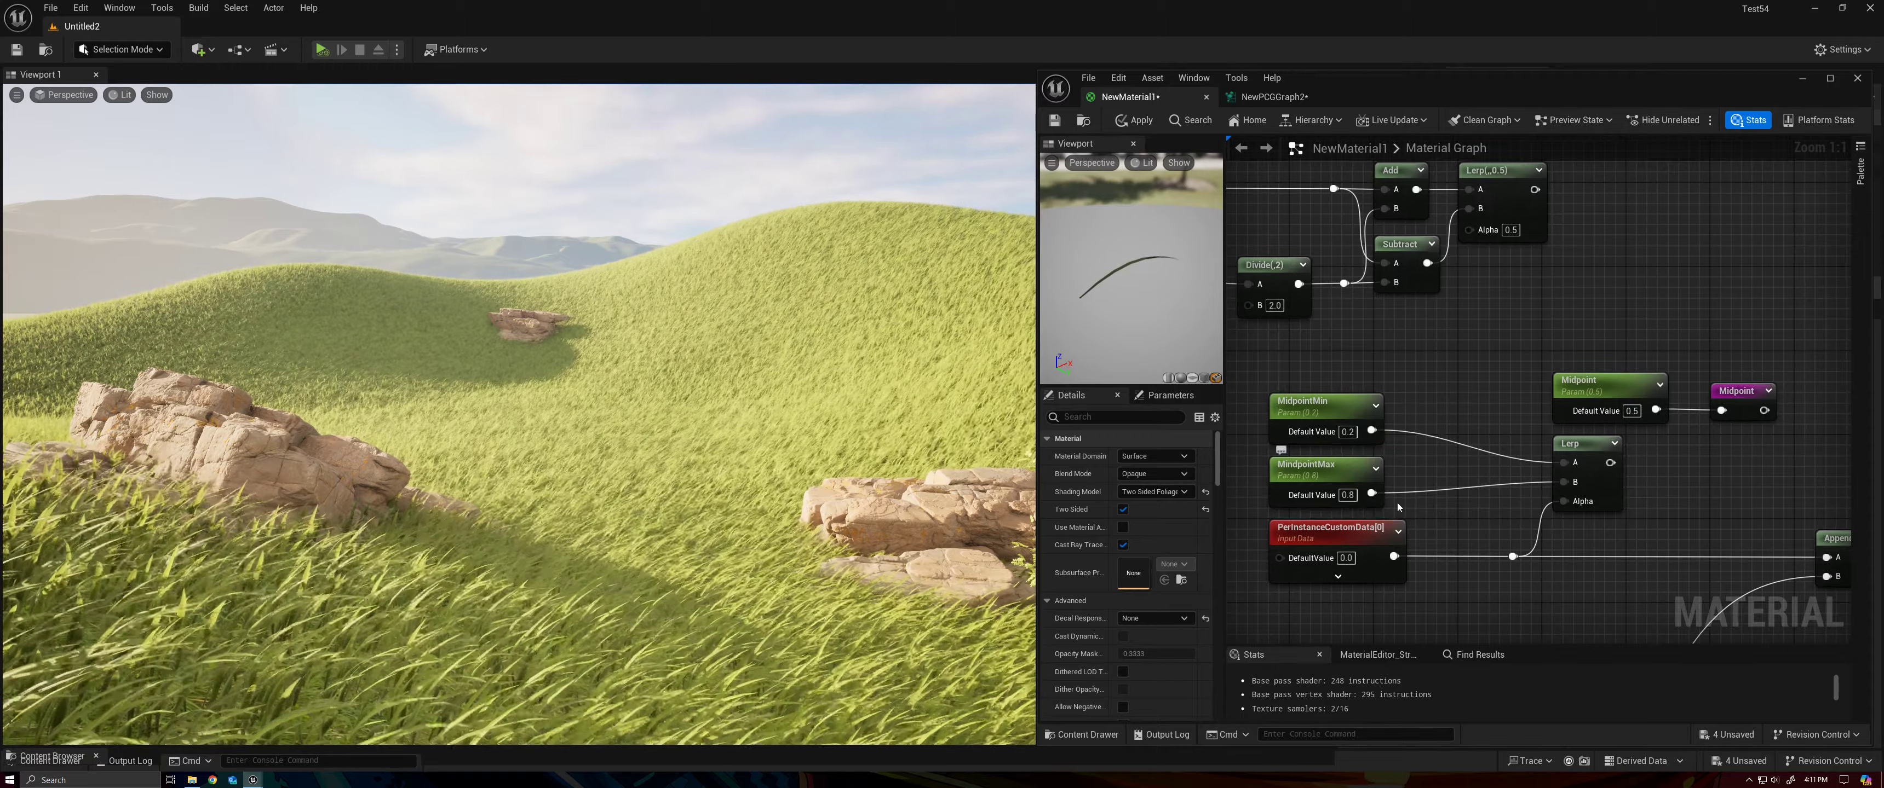
right_drag(1433, 525, 1352, 275)
click(1352, 275)
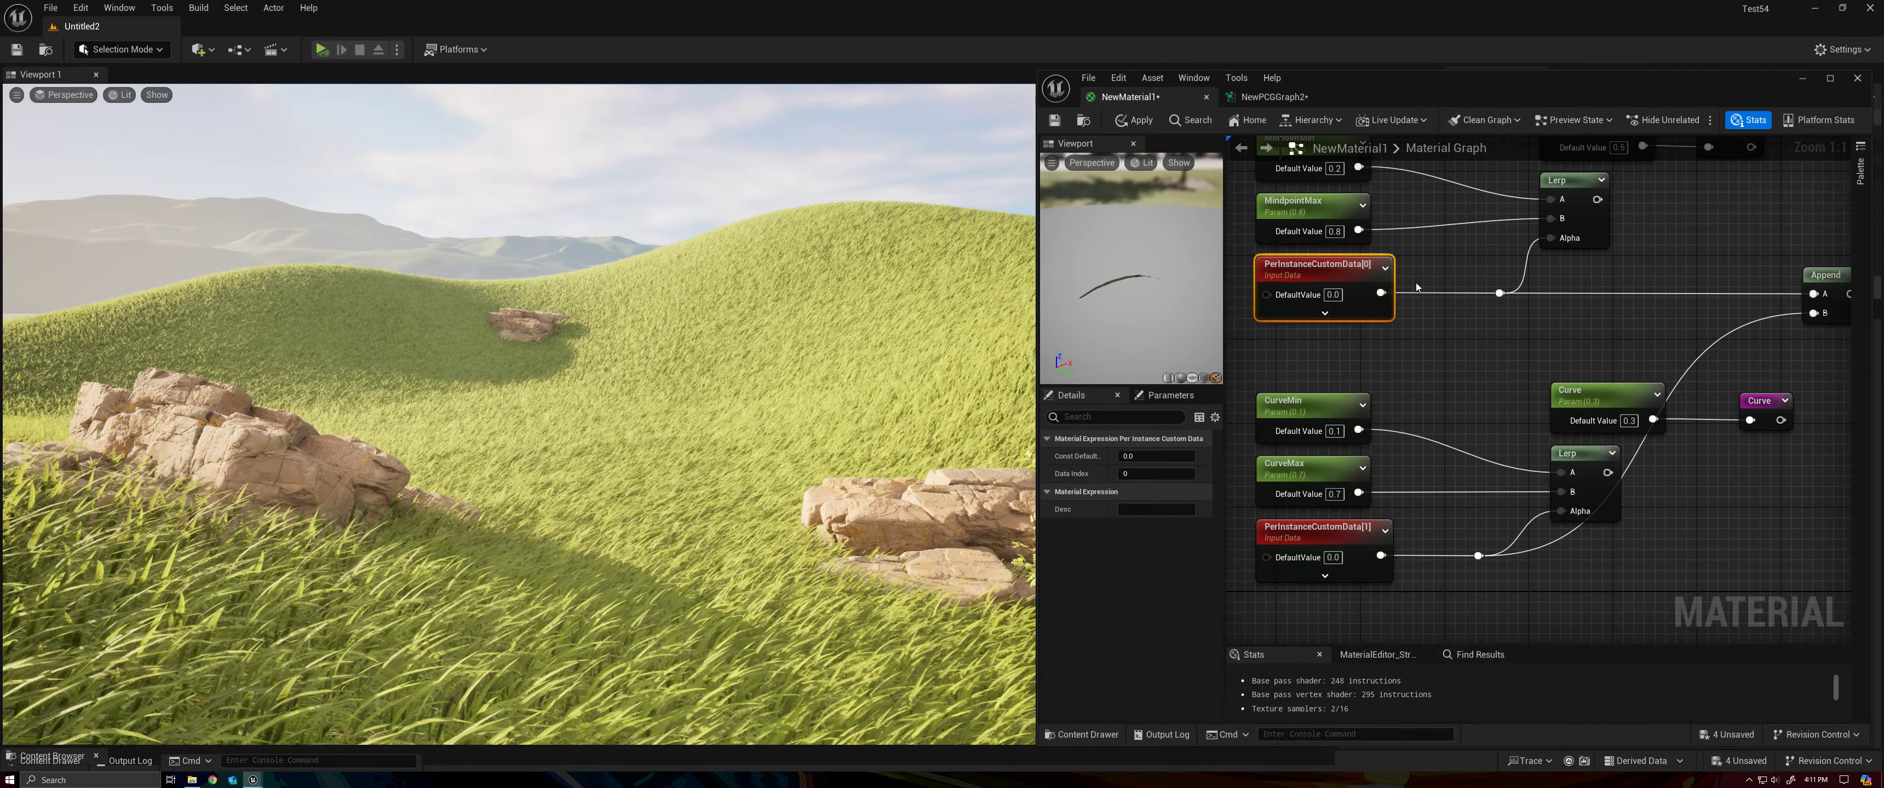
right_drag(1486, 281, 1450, 384)
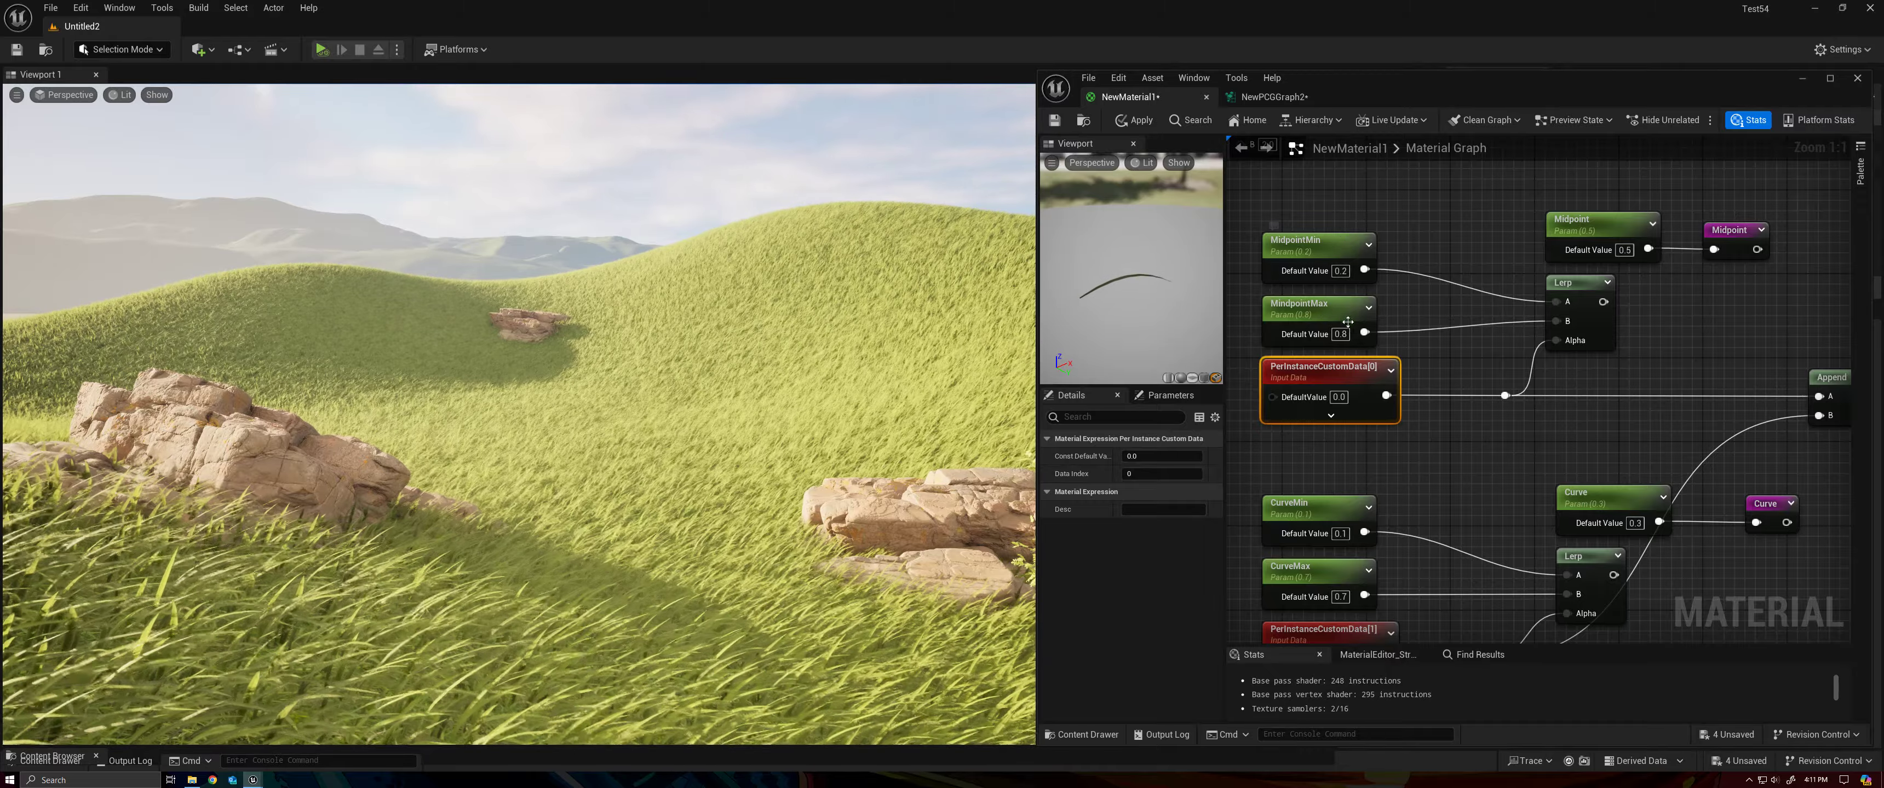
Step: Examine the alternative range setup built from the Midpoint and MidpointRand parameters with Divide, Add and Subtract nodes
right_drag(1646, 381, 1764, 610)
right_drag(1456, 351, 1538, 431)
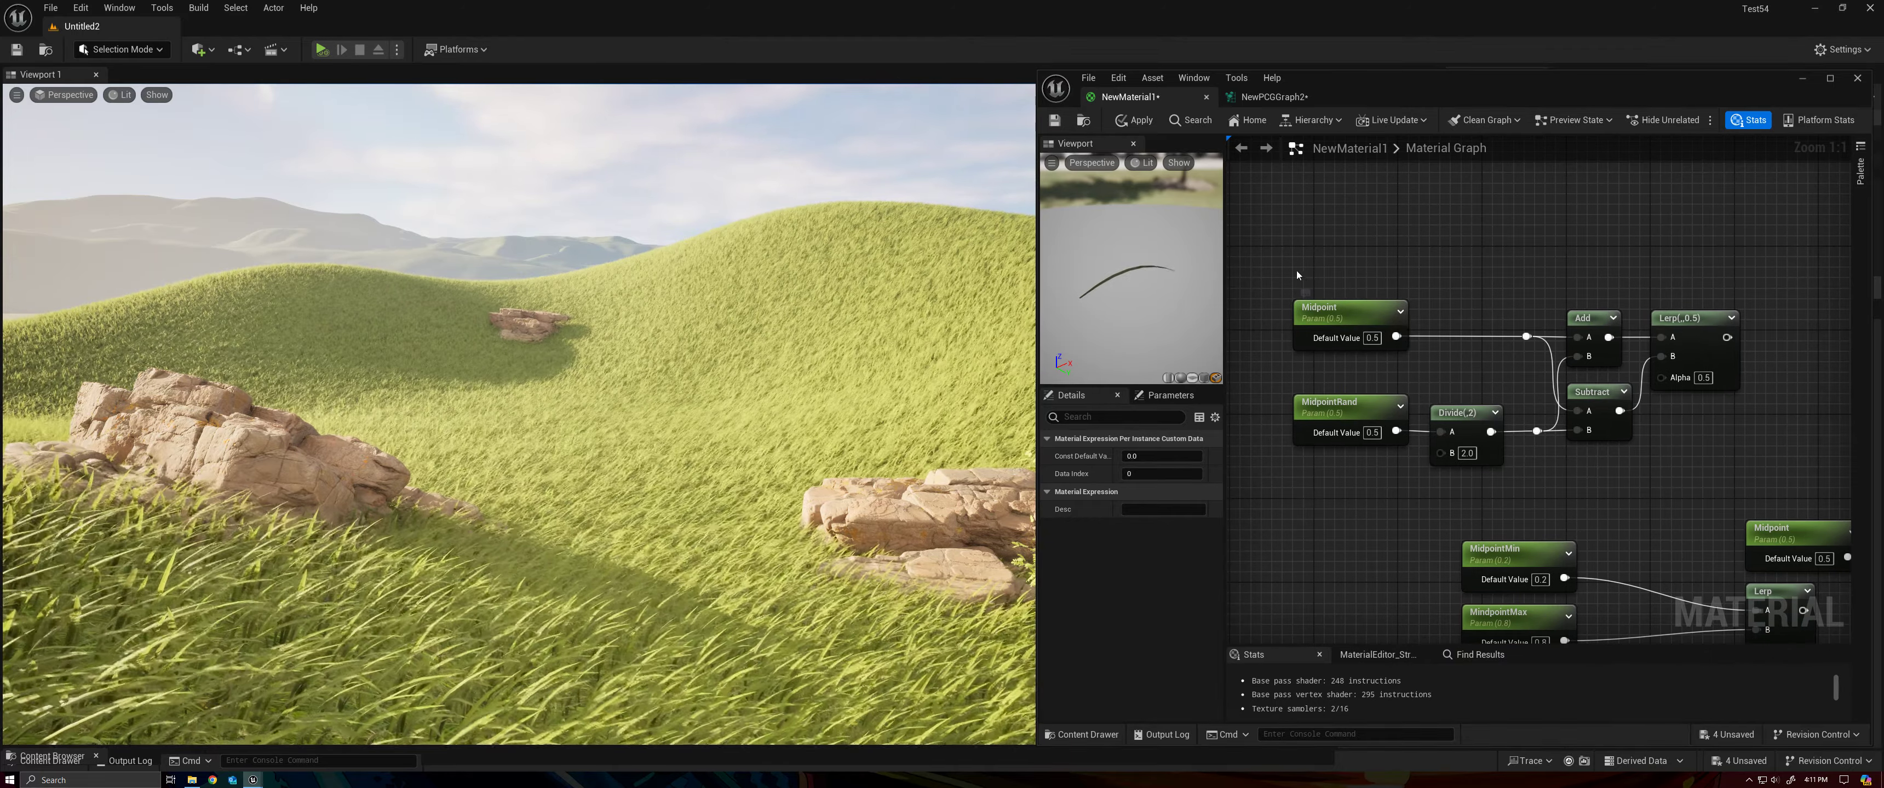
click(1345, 315)
click(1357, 427)
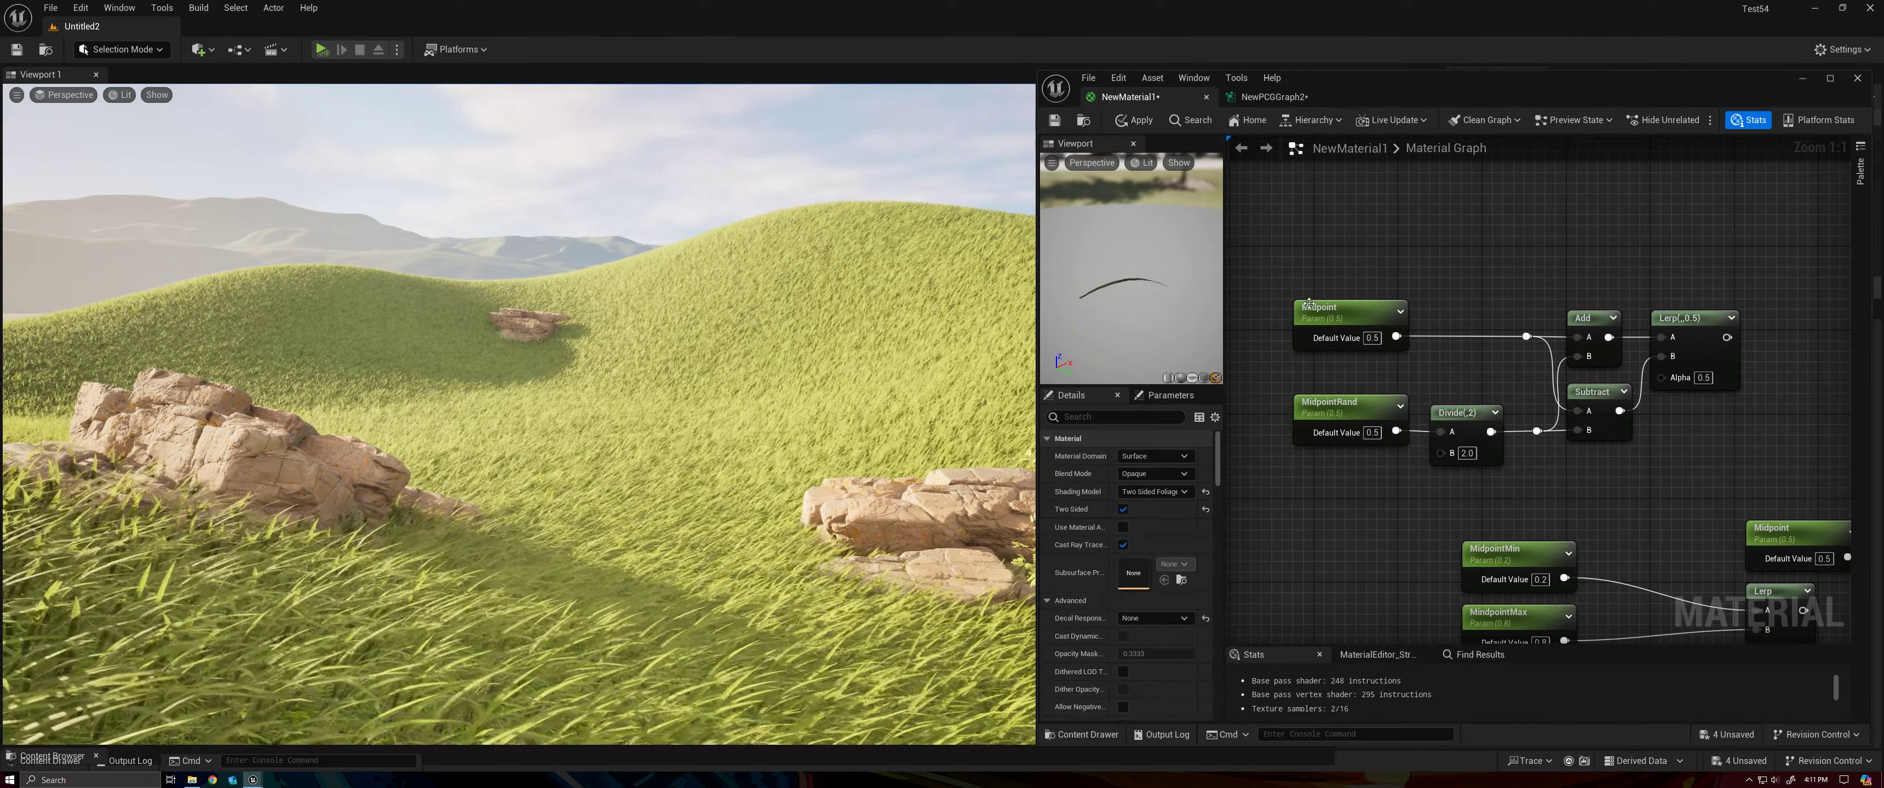
click(1349, 322)
drag(1291, 380, 1415, 464)
click(1412, 460)
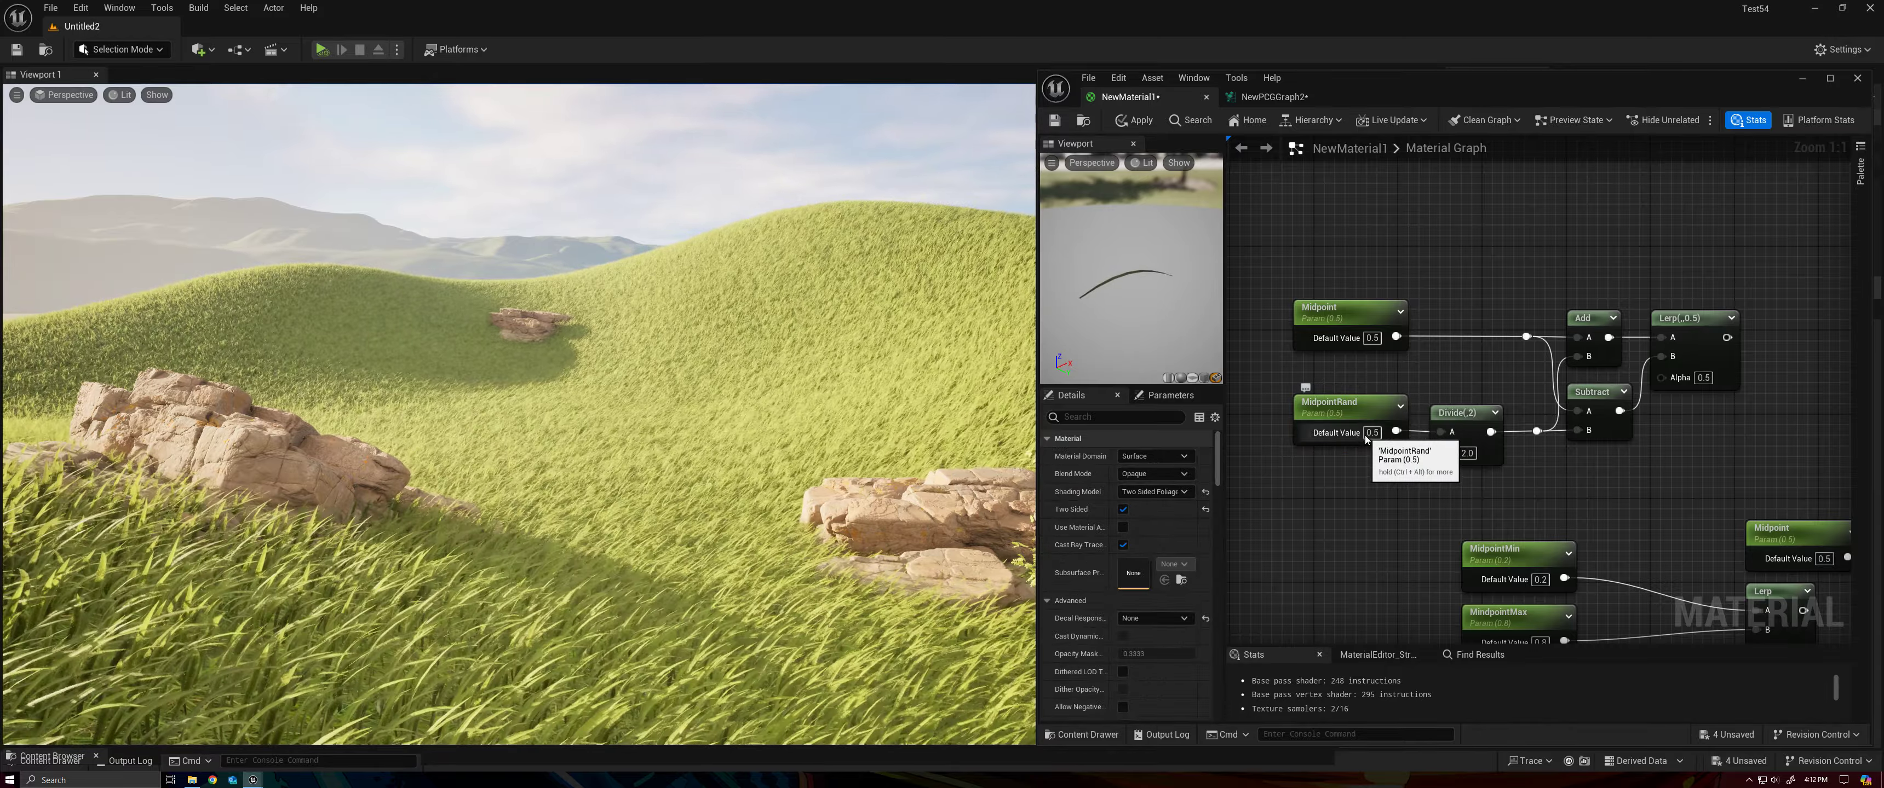
right_drag(1731, 426, 1689, 408)
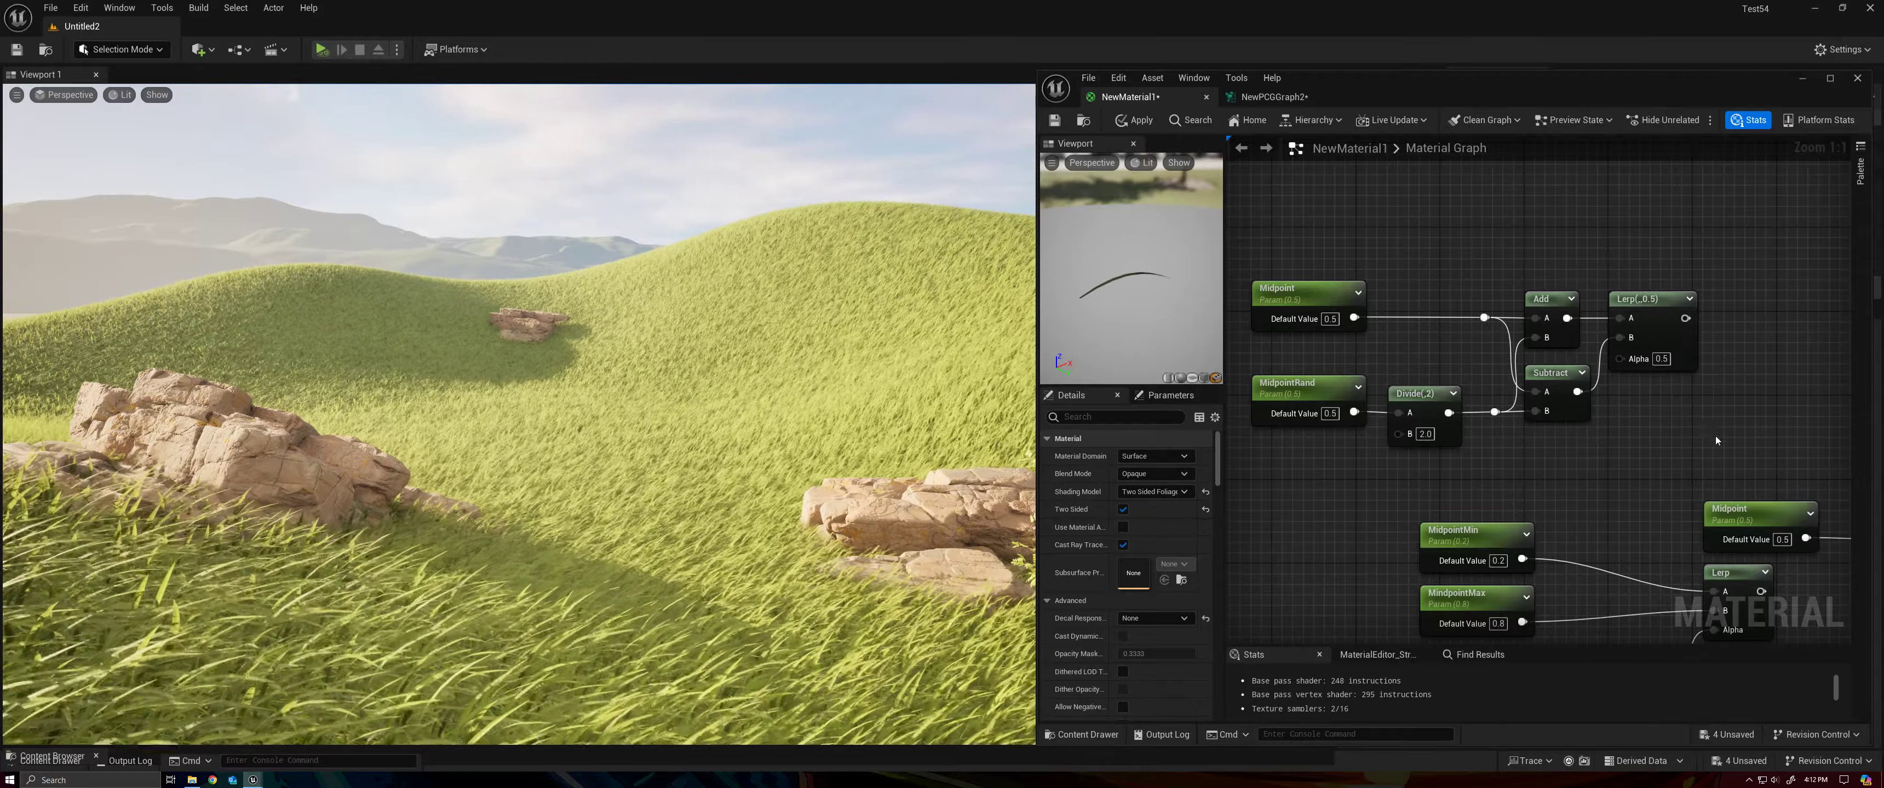
Step: Trace the Midpoint and Curve named reroutes from their parameters to the MakeFloat2 node in the Bezier section
right_drag(1676, 483, 1602, 214)
right_drag(1525, 281, 1439, 220)
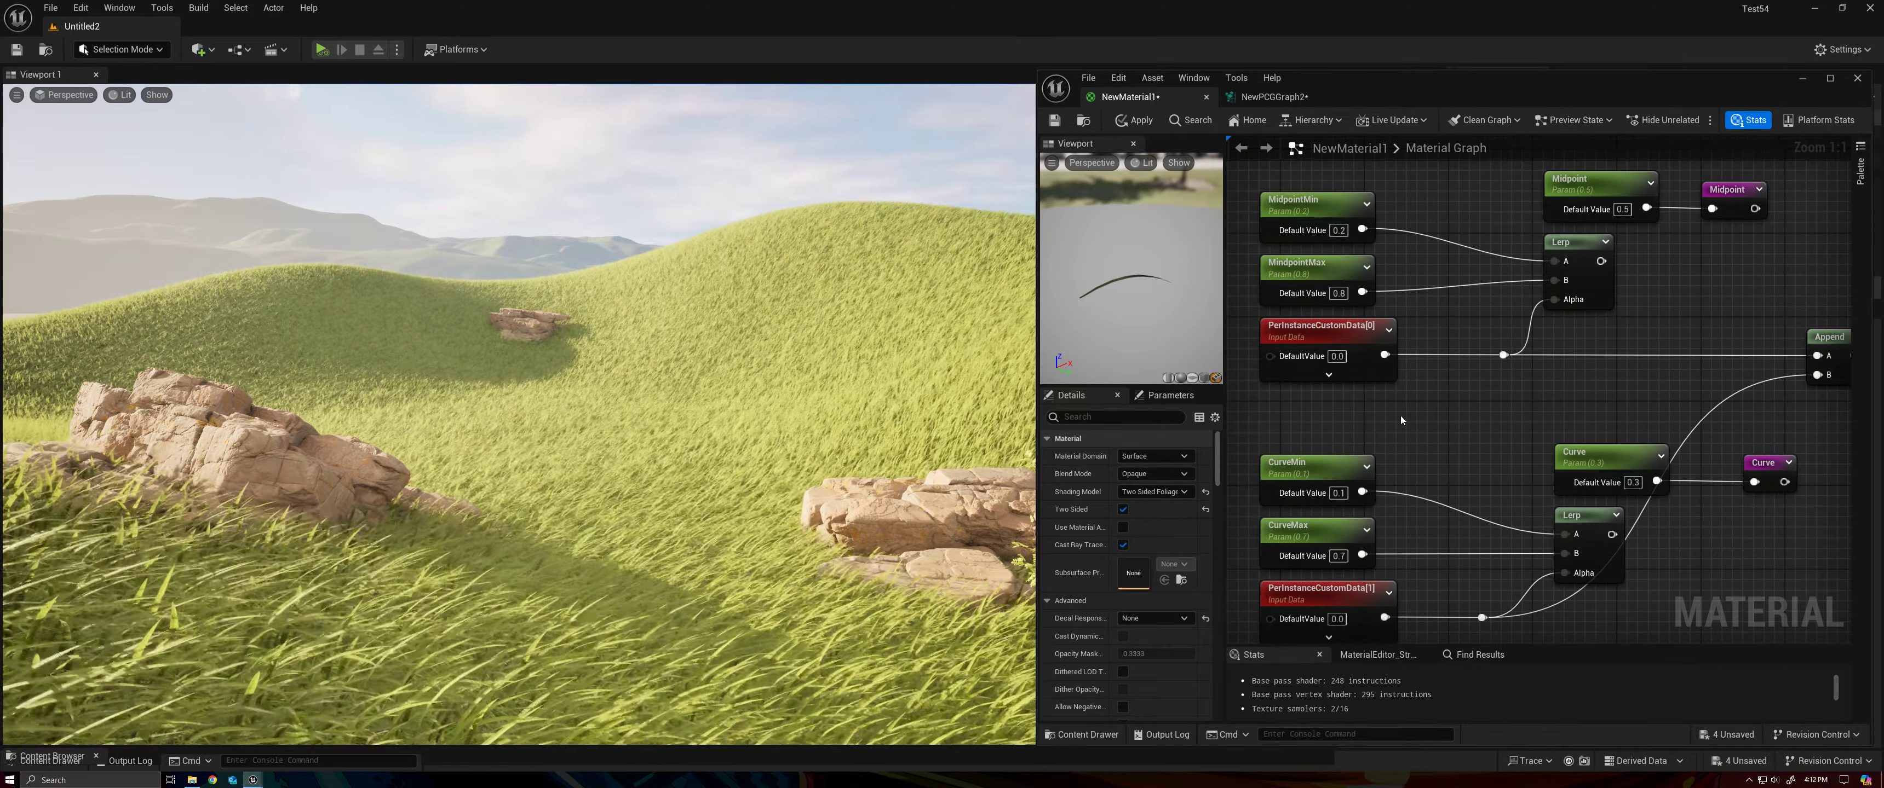
right_drag(1515, 359, 1278, 440)
scroll(1488, 377, down, 1)
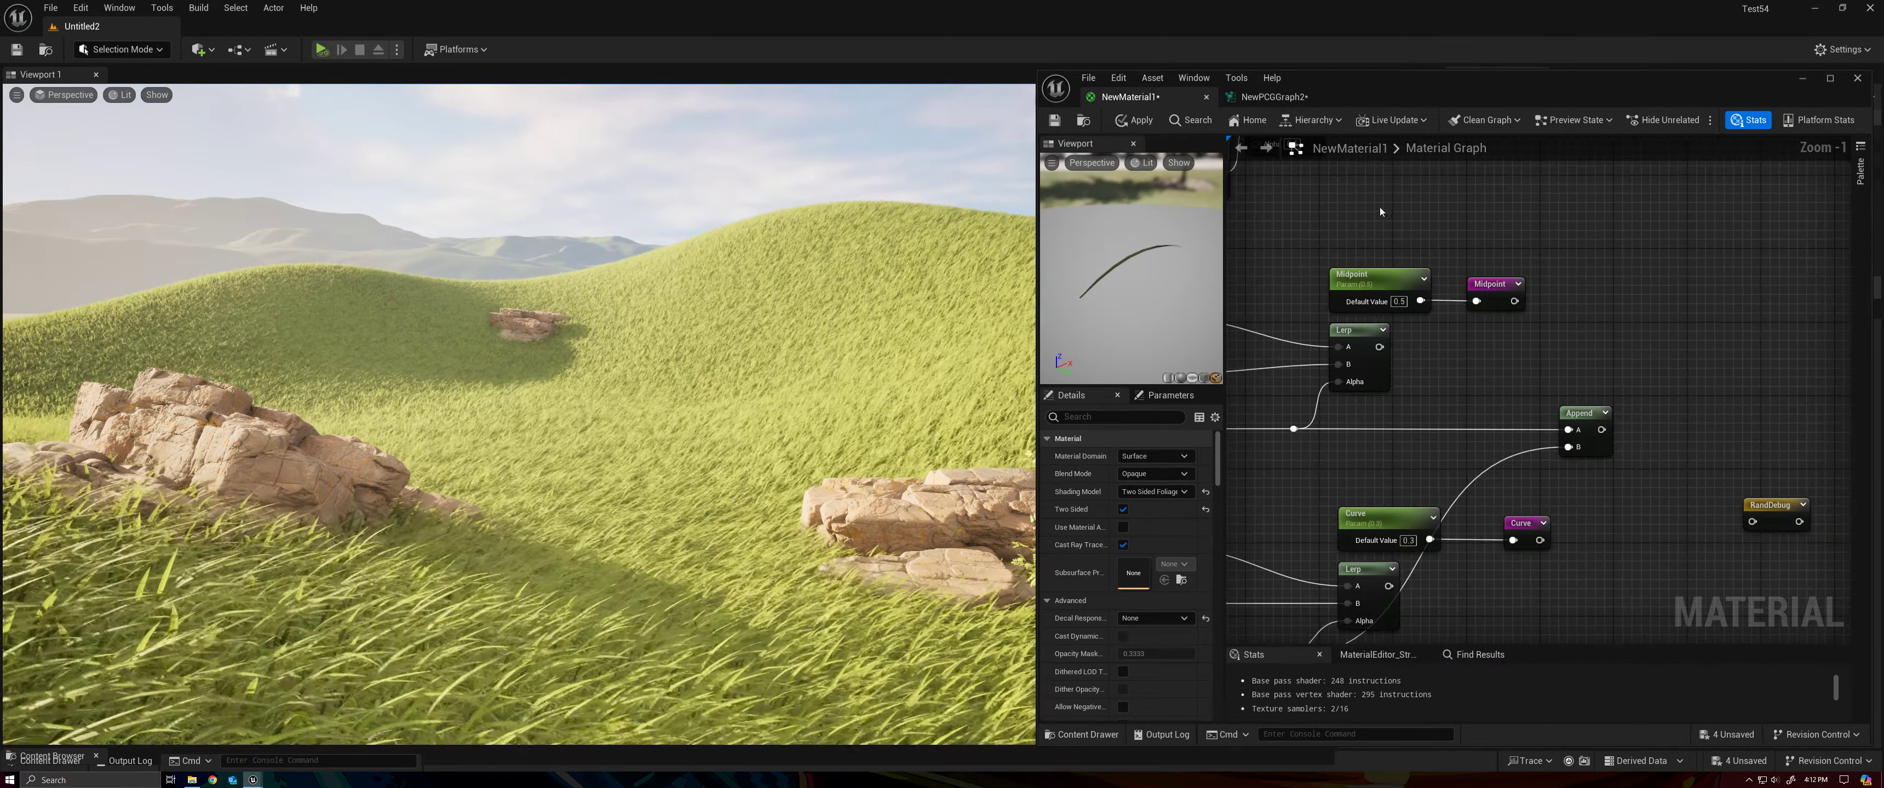
drag(1380, 211, 1513, 311)
drag(1376, 465, 1577, 571)
right_drag(1612, 564, 1228, 139)
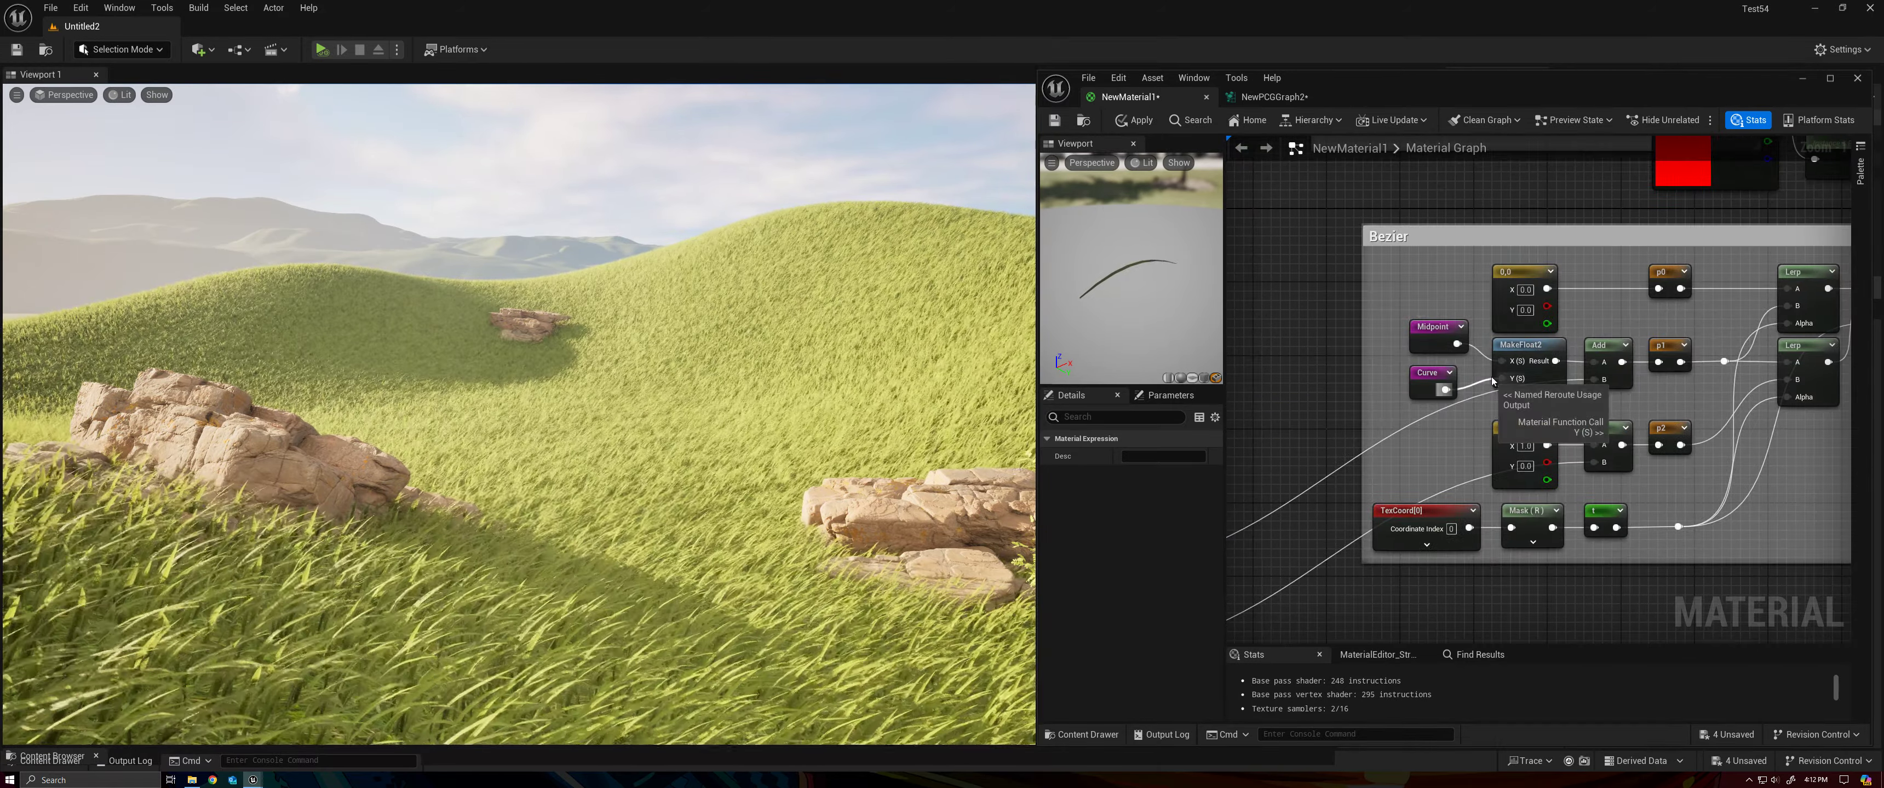
right_drag(1331, 329, 1602, 472)
right_drag(1427, 301, 1650, 359)
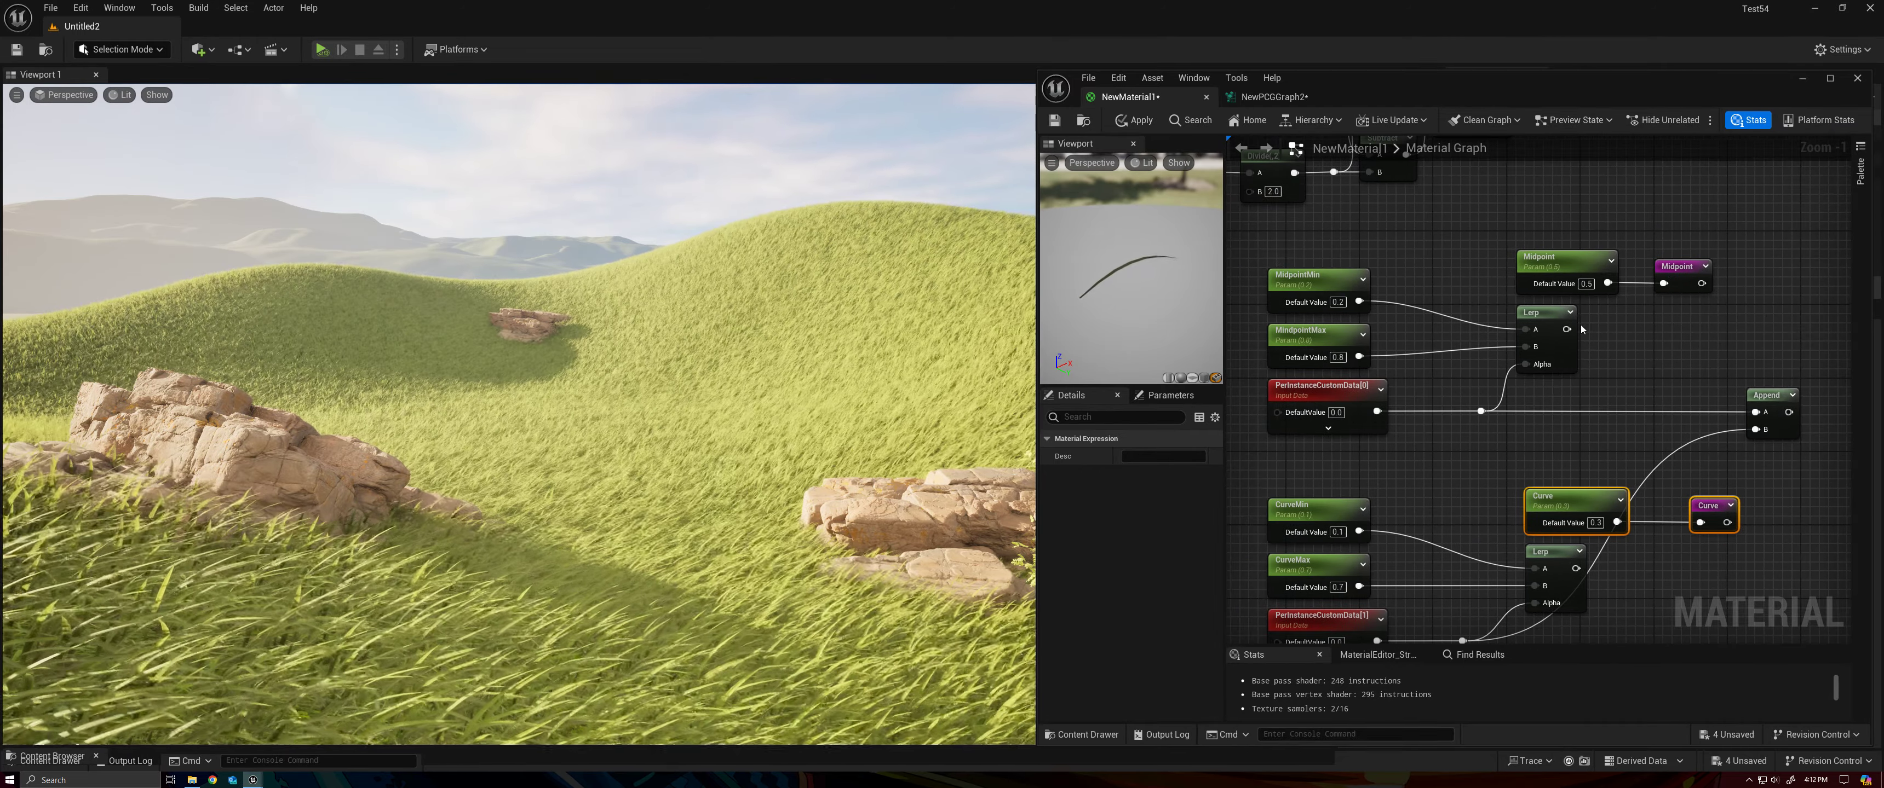
Step: Connect the midpoint Lerp output to the Midpoint named reroute in place of the fixed Midpoint parameter and apply the material
drag(1566, 329, 1664, 284)
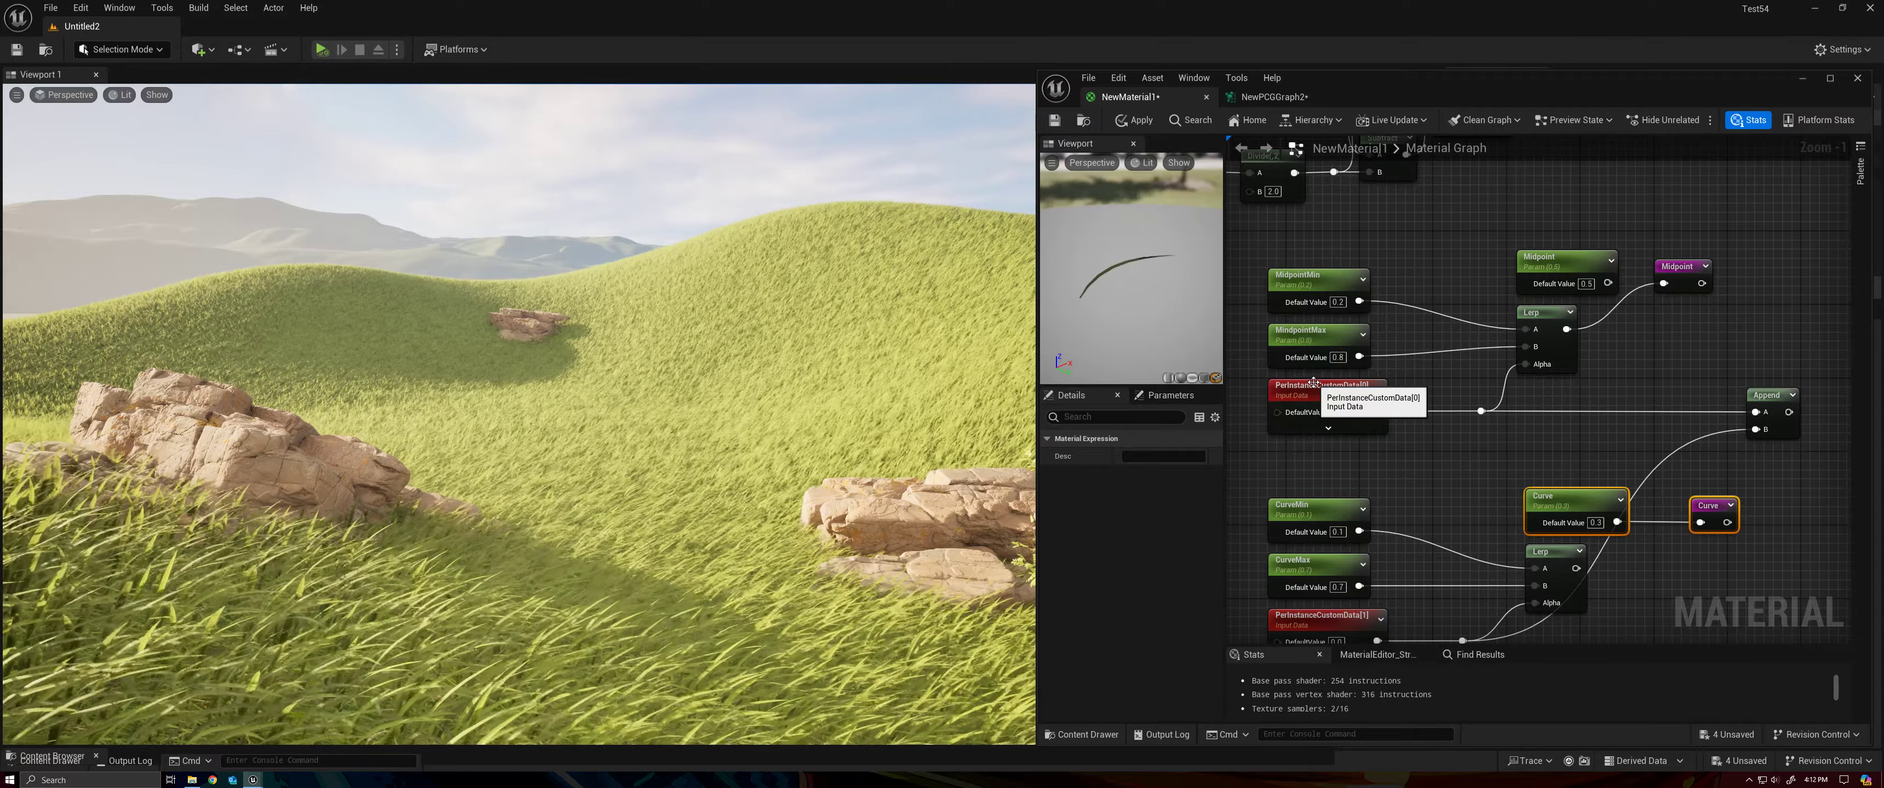
click(1450, 484)
right_drag(1478, 490, 1452, 387)
drag(1550, 466, 1593, 442)
click(1583, 362)
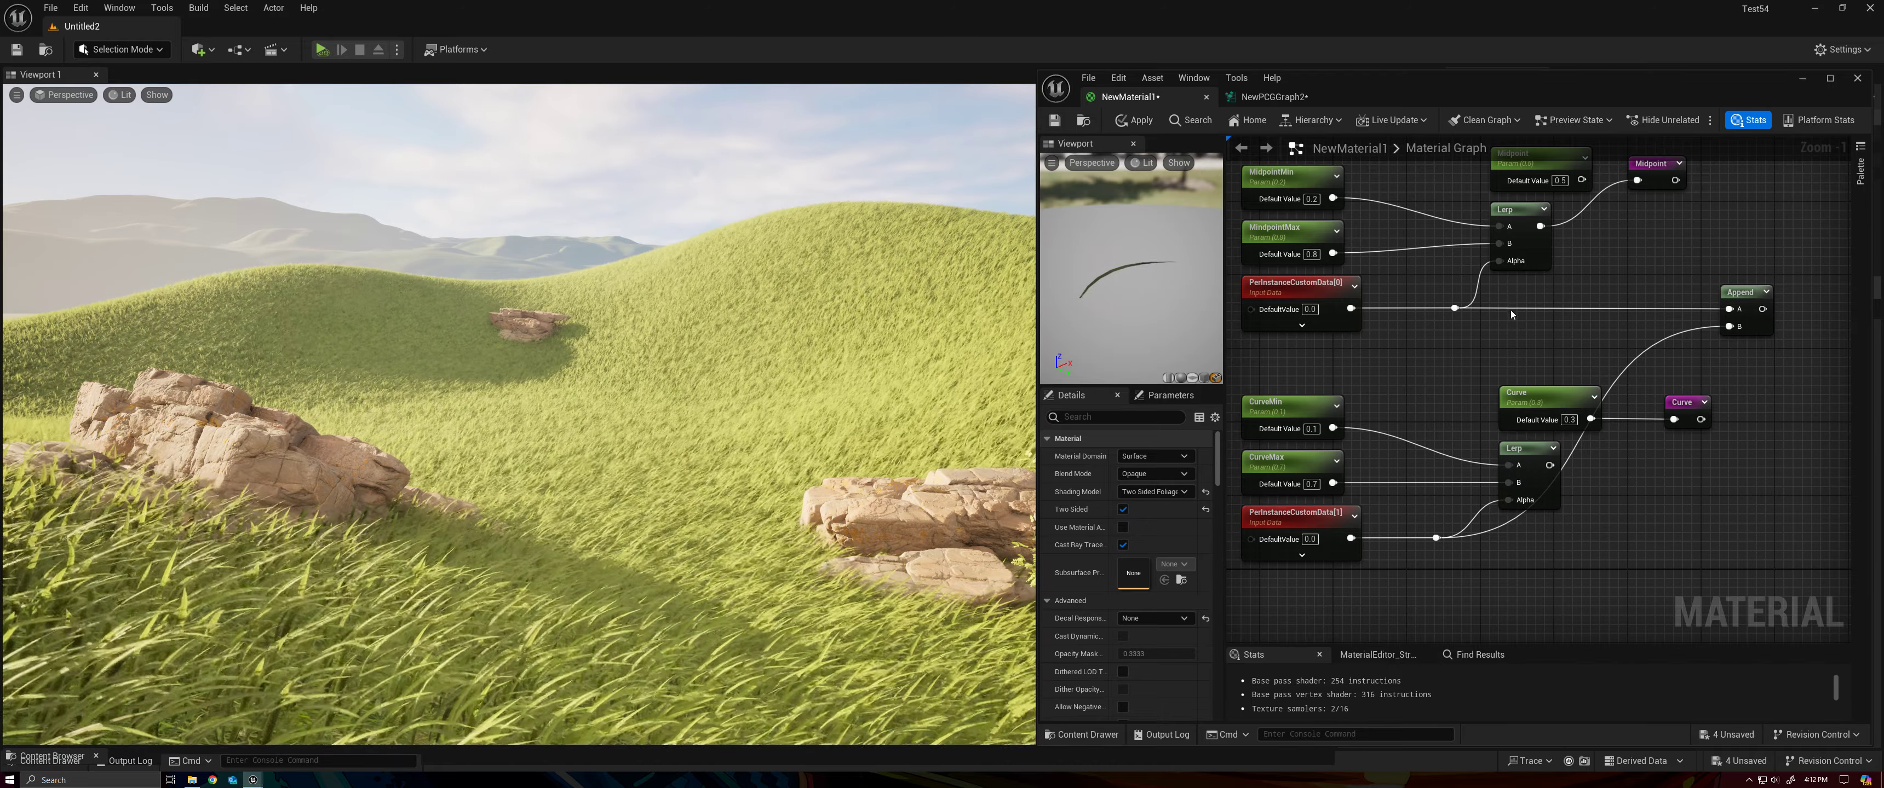
right_drag(1511, 312, 1511, 396)
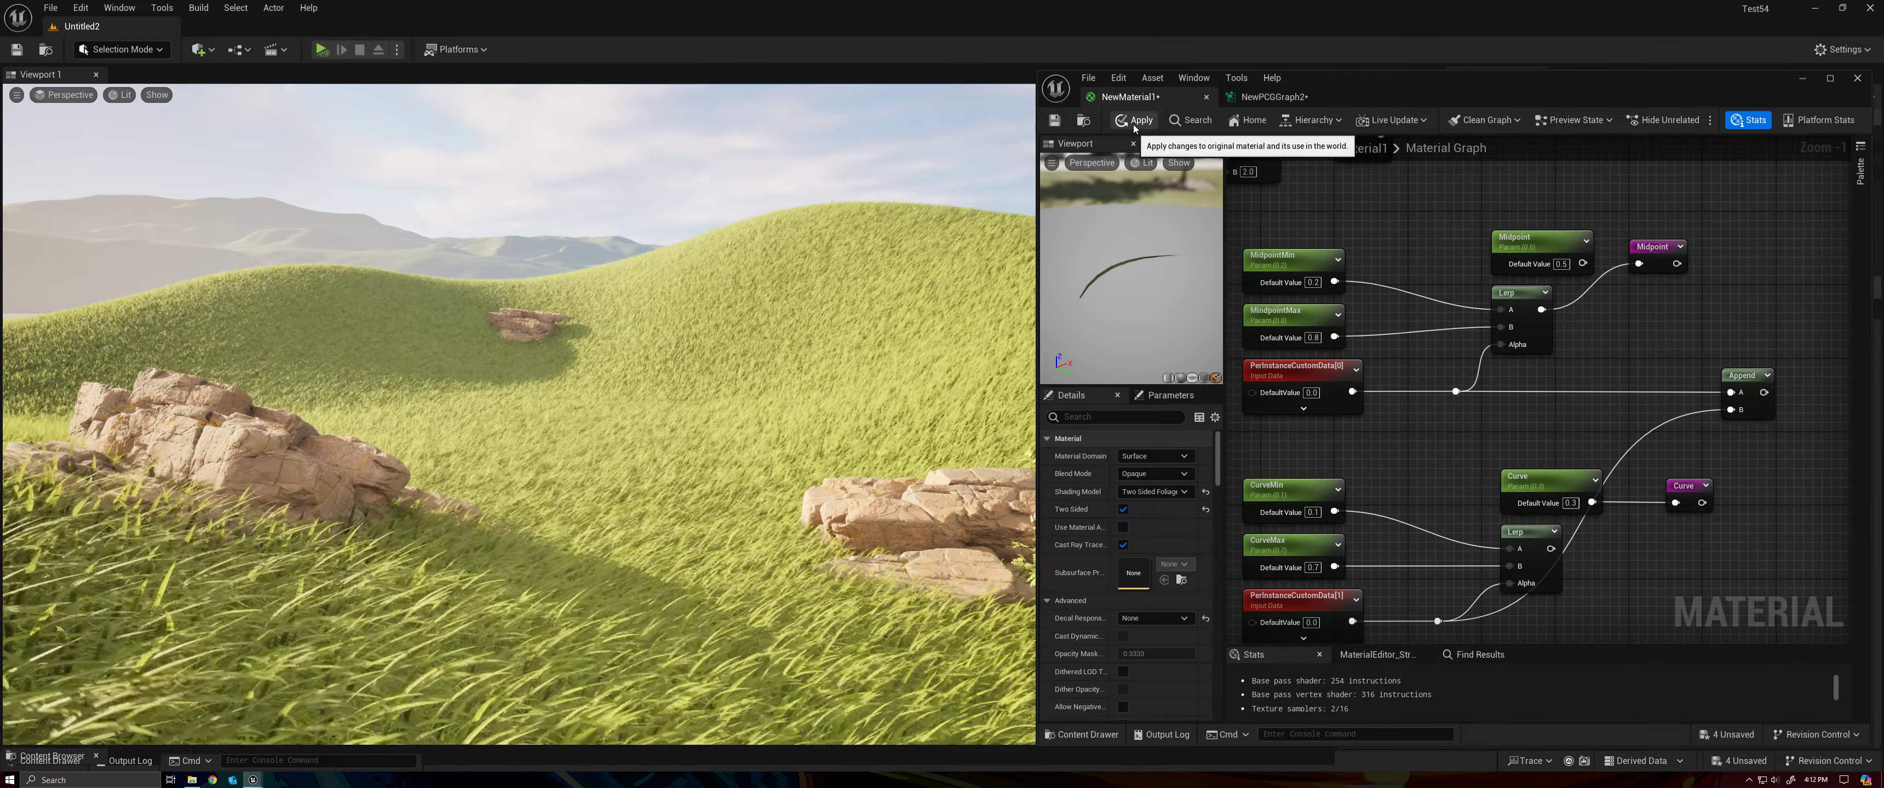
middle_drag(658, 410, 645, 468)
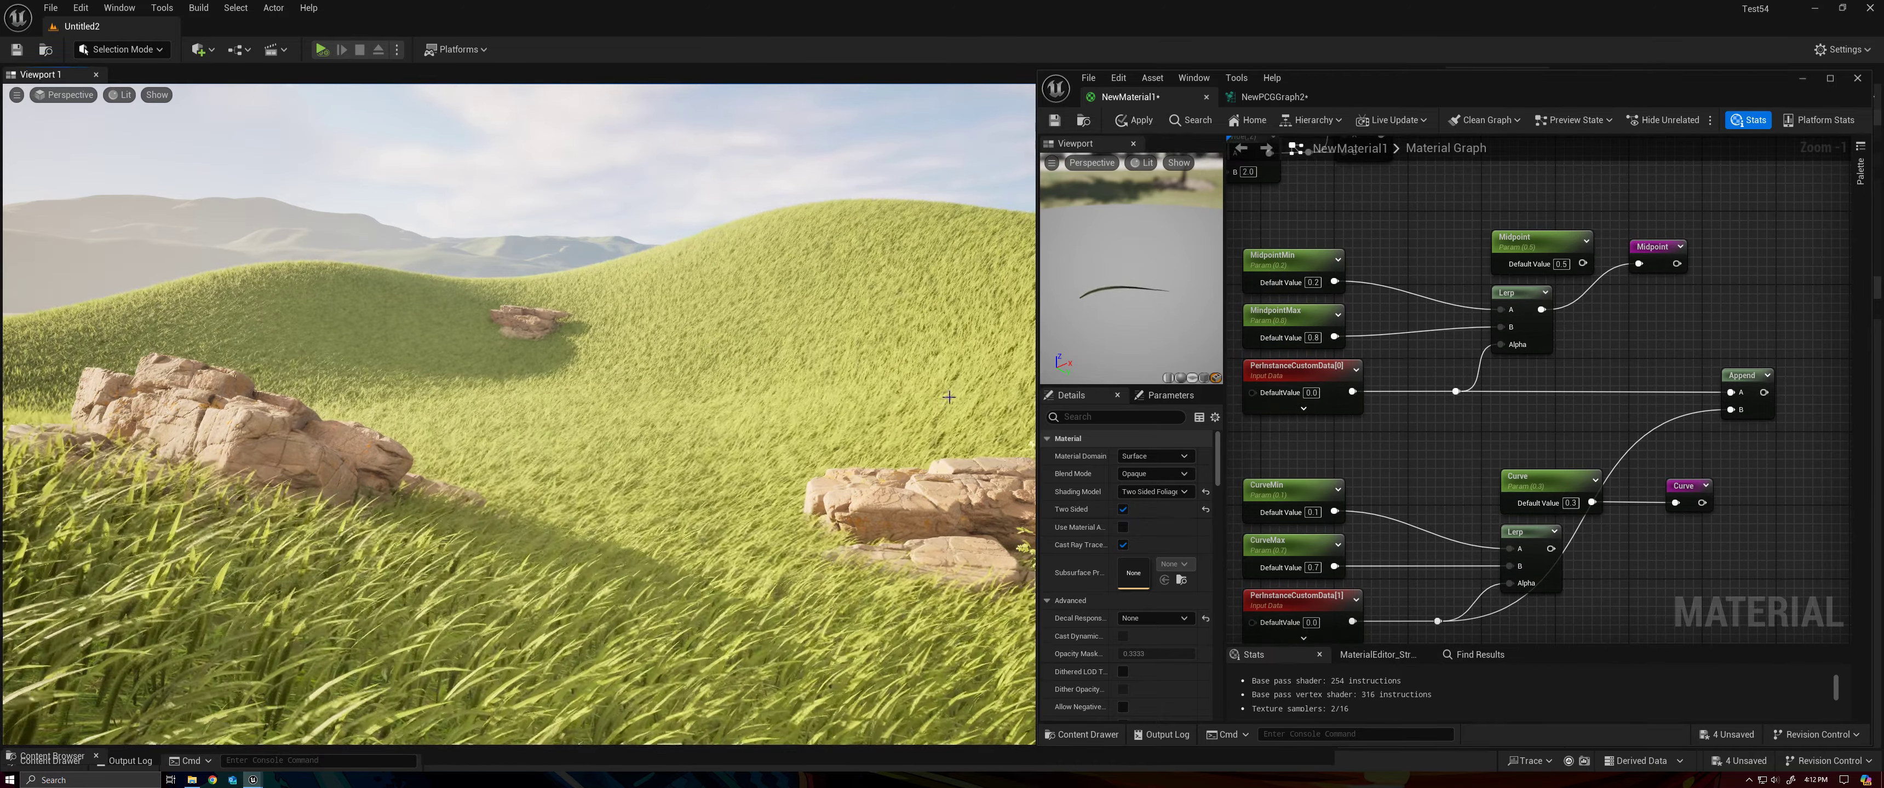
click(1140, 122)
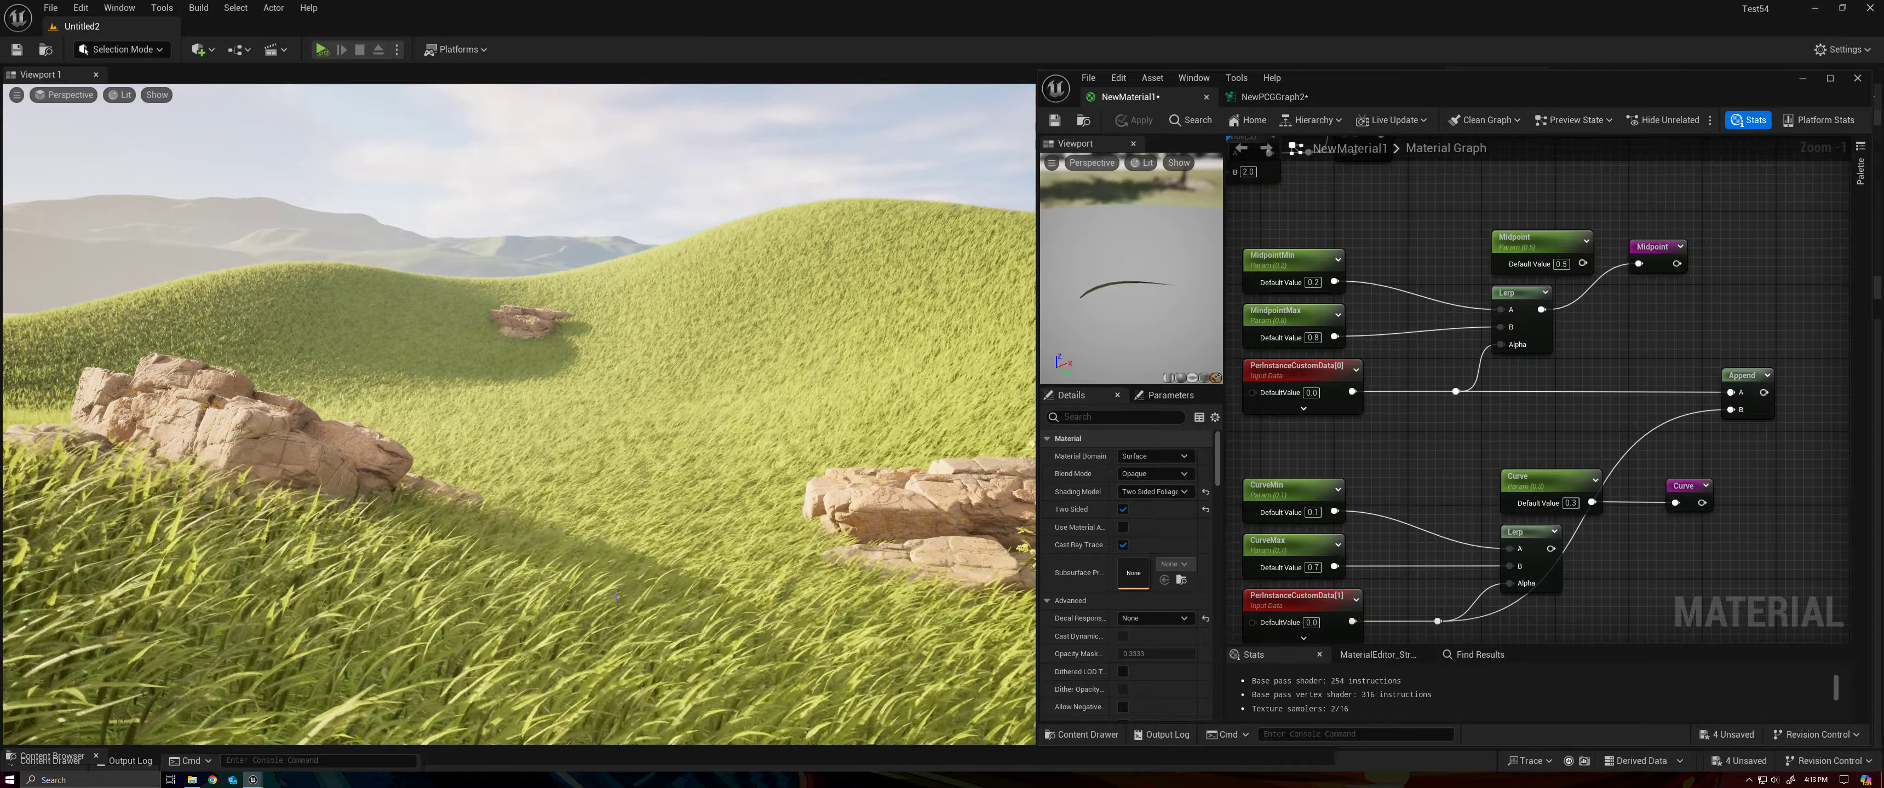
Step: Connect the curve Lerp output to the Curve named reroute in place of the fixed Curve parameter and apply the material
drag(1550, 549, 1676, 503)
click(1134, 120)
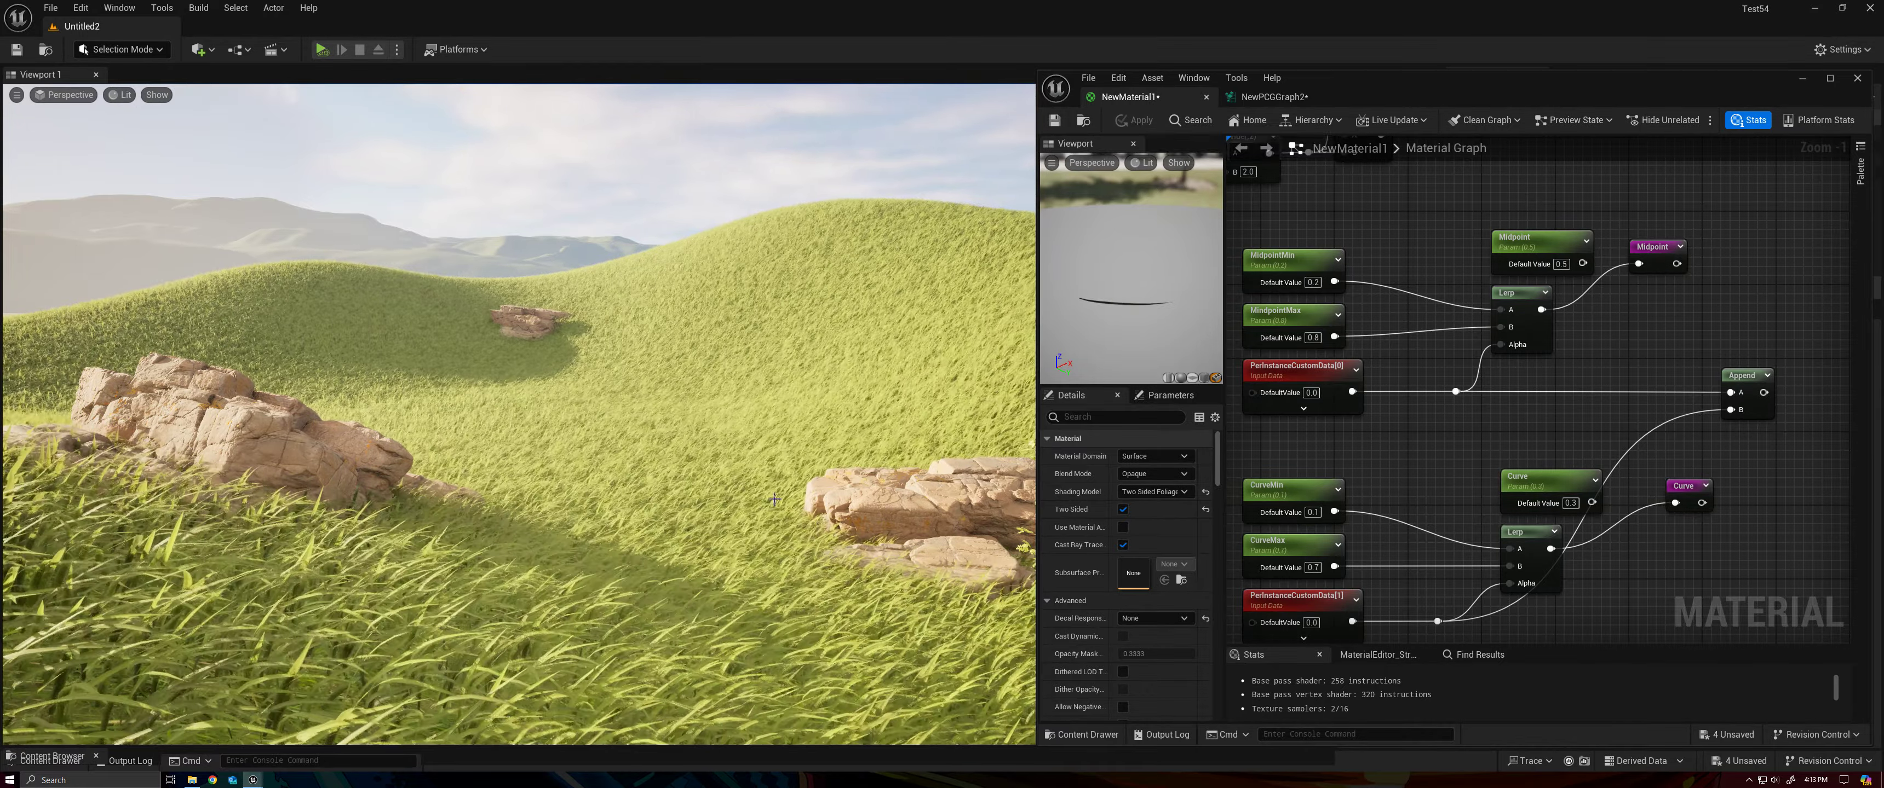
Step: Move around the level at close range to examine the bend variation of the grass blades
key(q)
right_drag(757, 529, 756, 529)
right_drag(736, 599, 736, 598)
key(q)
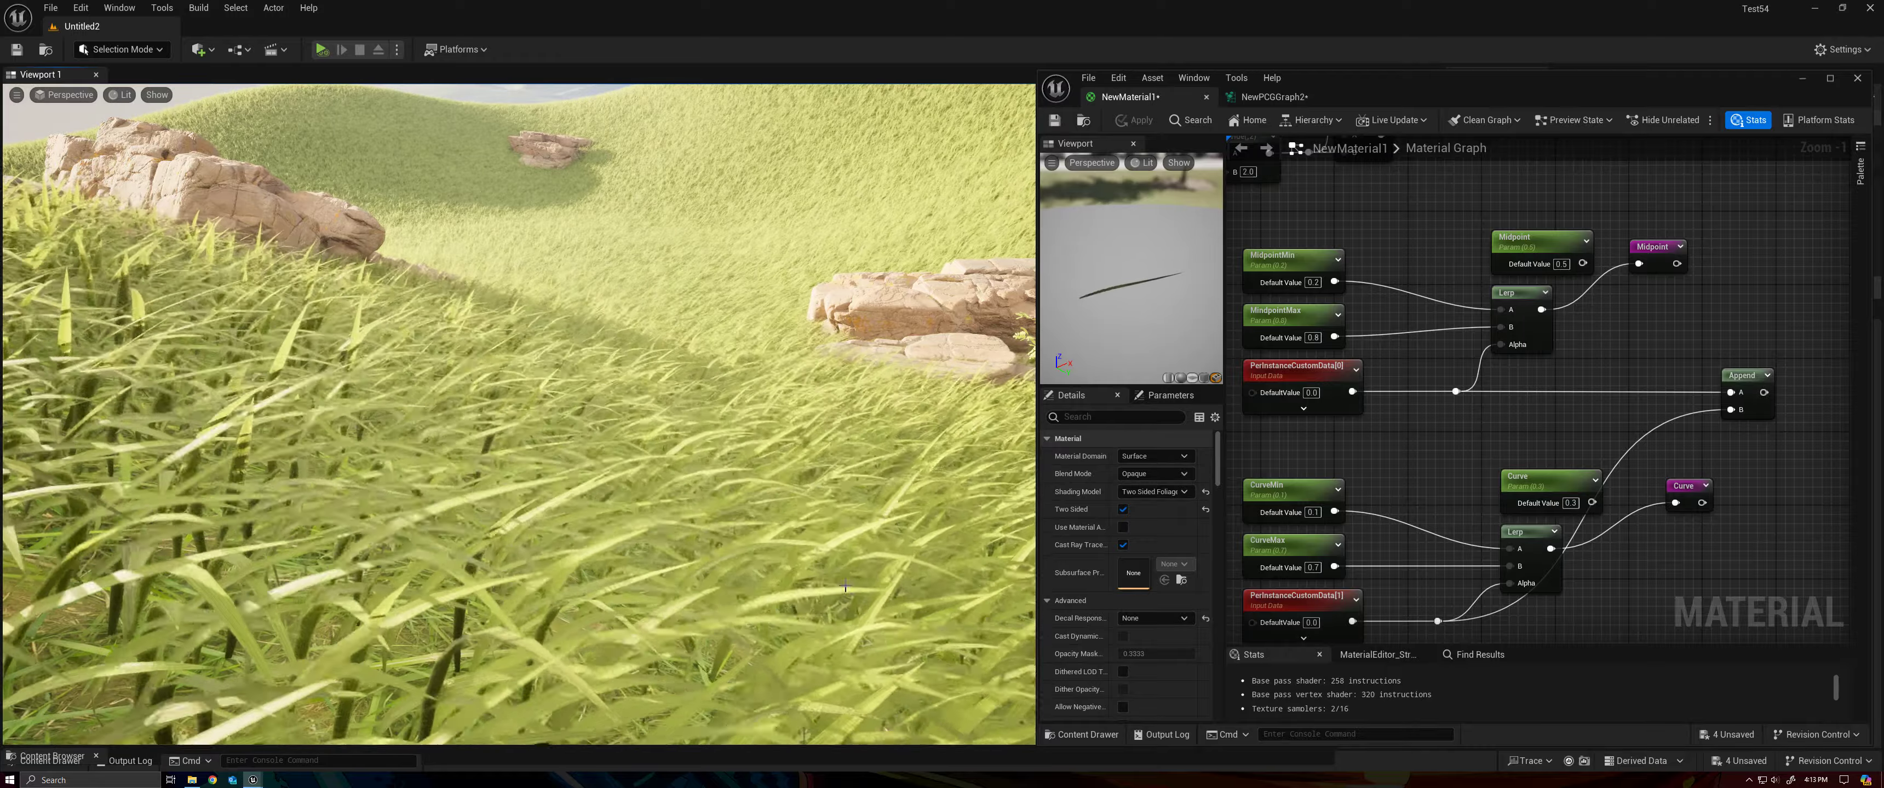
right_drag(854, 597, 882, 575)
key(e)
key(a)
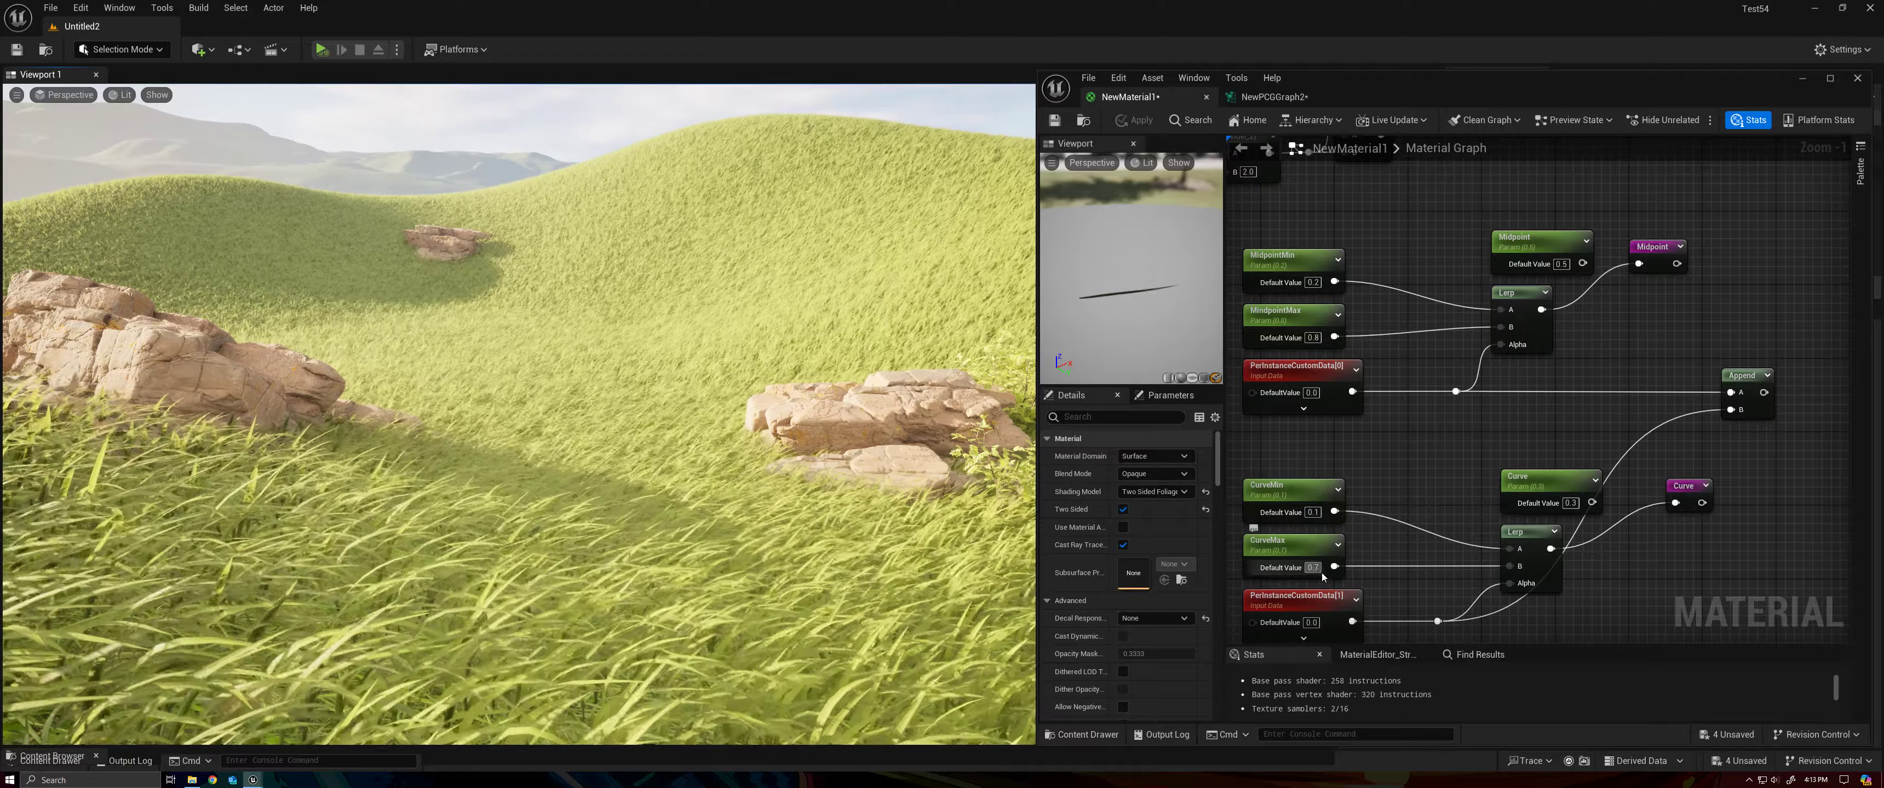
click(1313, 512)
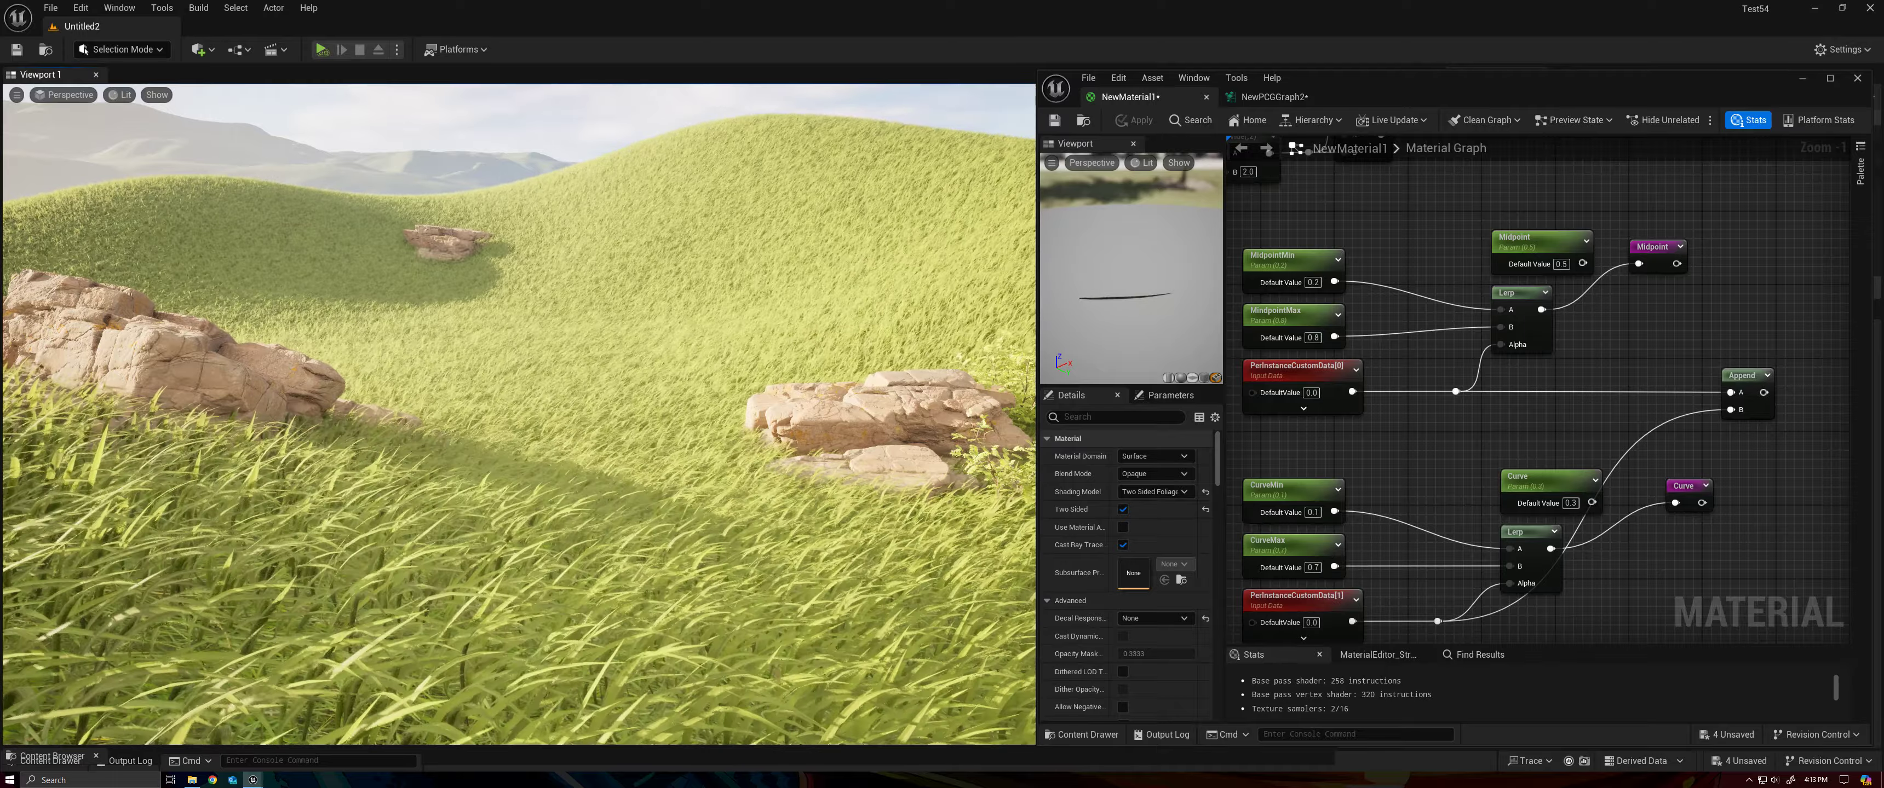
right_drag(519, 414, 501, 407)
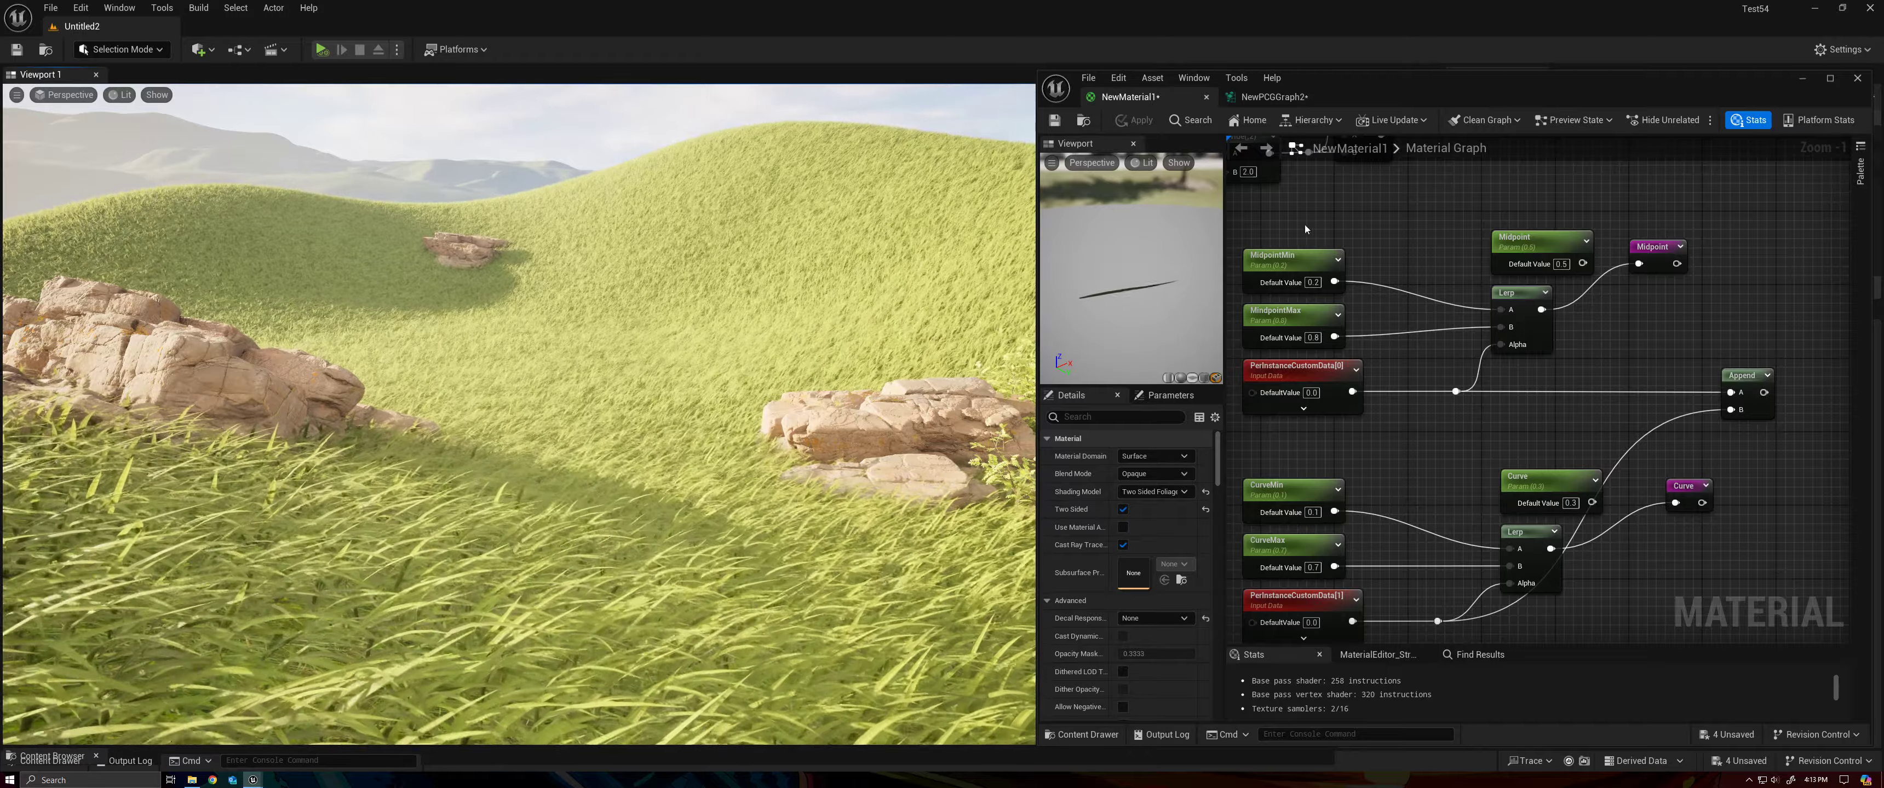
Step: Switch to NewPCGGraph2, select the Transform Points node to view its rotation and scale ranges, and shift the editor window so its settings fit
click(1273, 96)
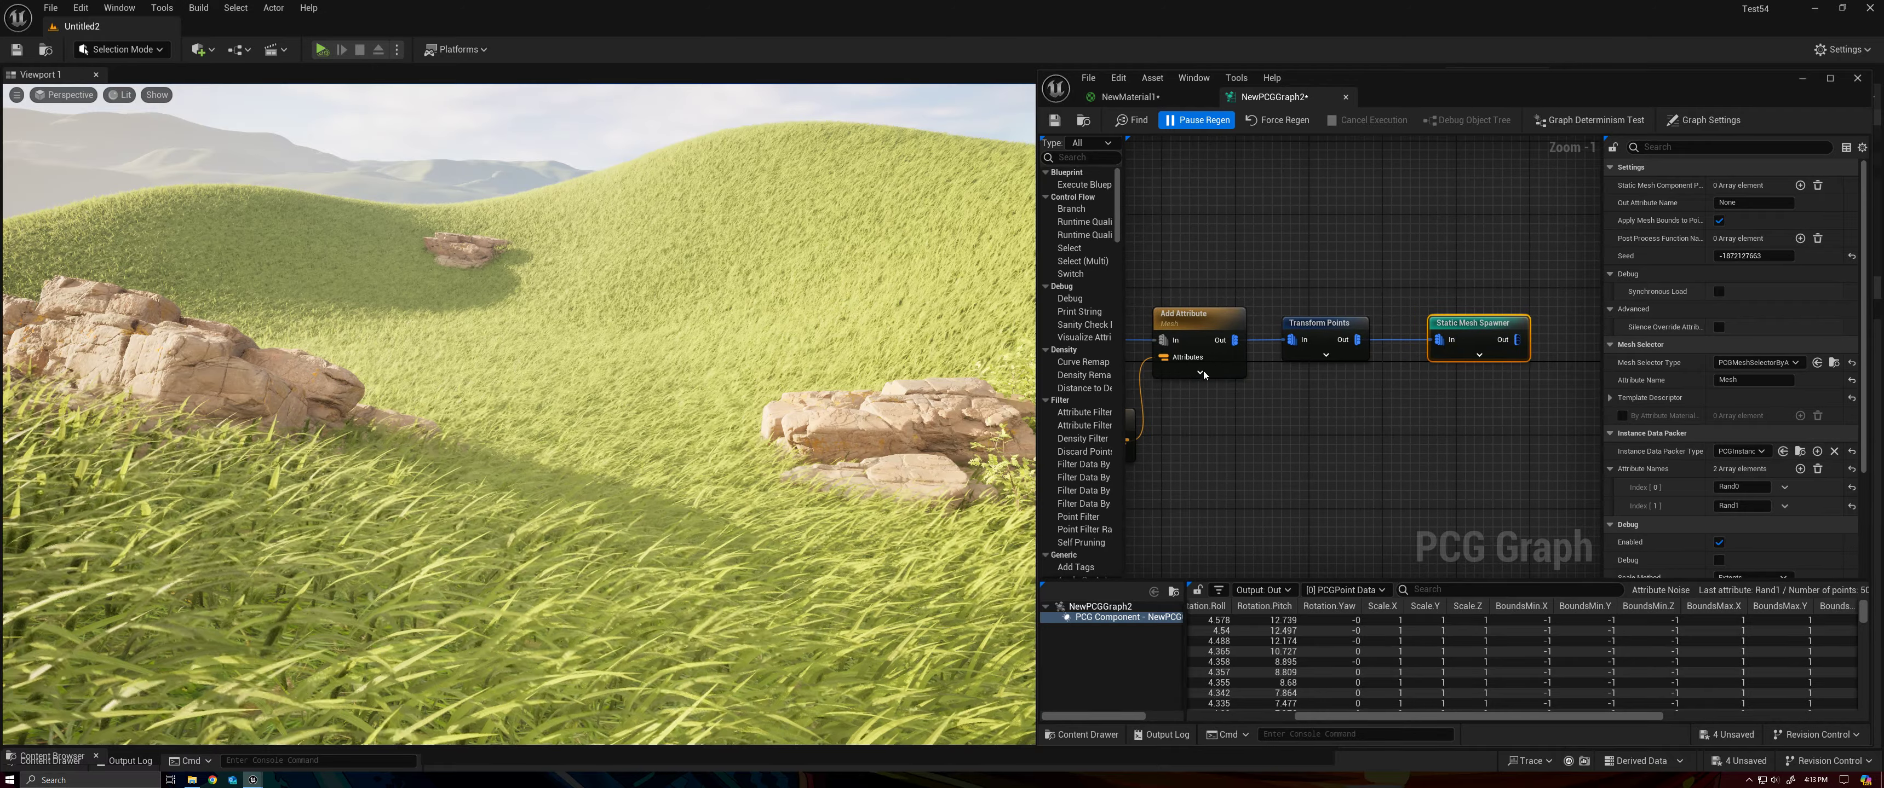
click(1341, 350)
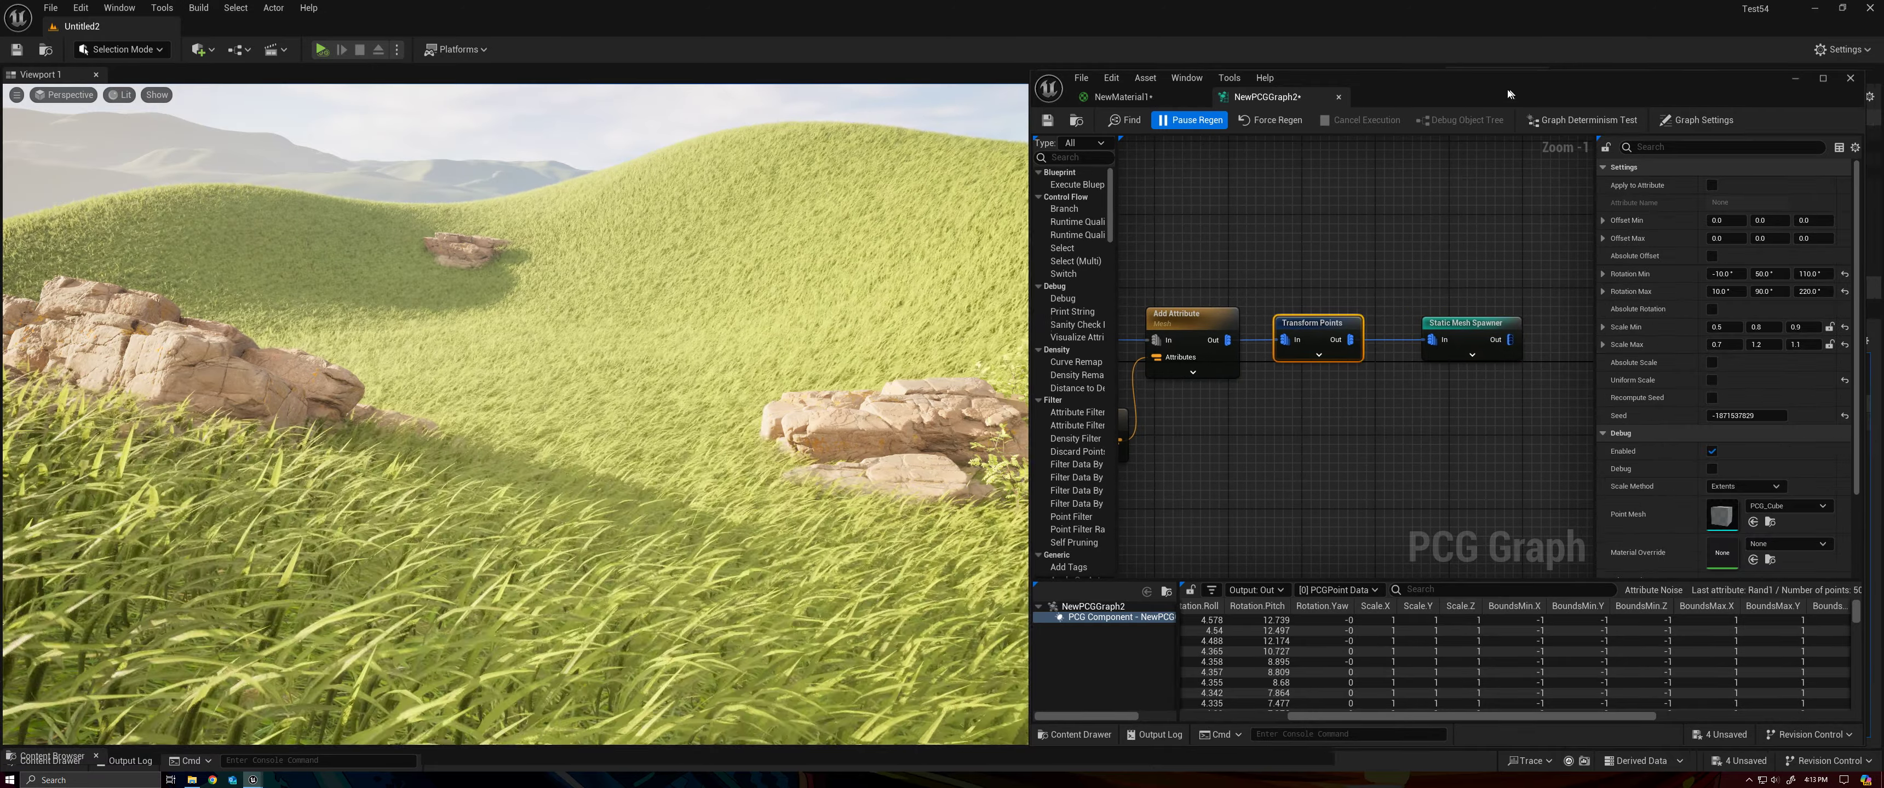
drag(1503, 90, 1419, 90)
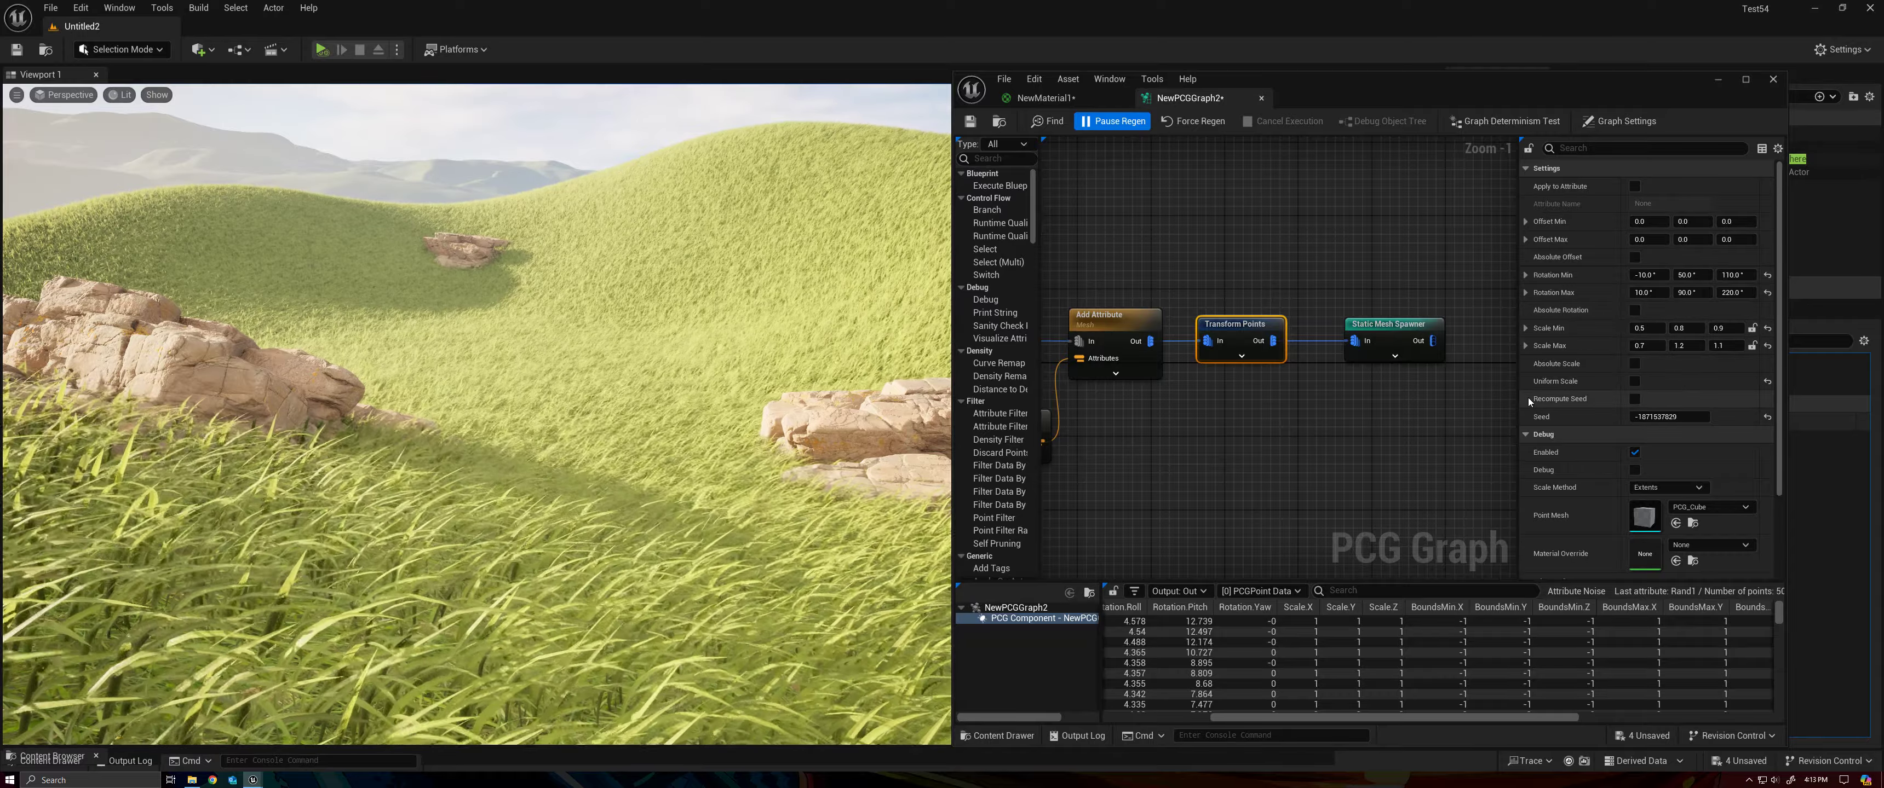
Step: Widen the Transform Points settings area to read its rotation, scale and seed values in full
drag(1519, 393, 1482, 397)
right_drag(1421, 439, 1337, 426)
drag(1483, 373, 1393, 369)
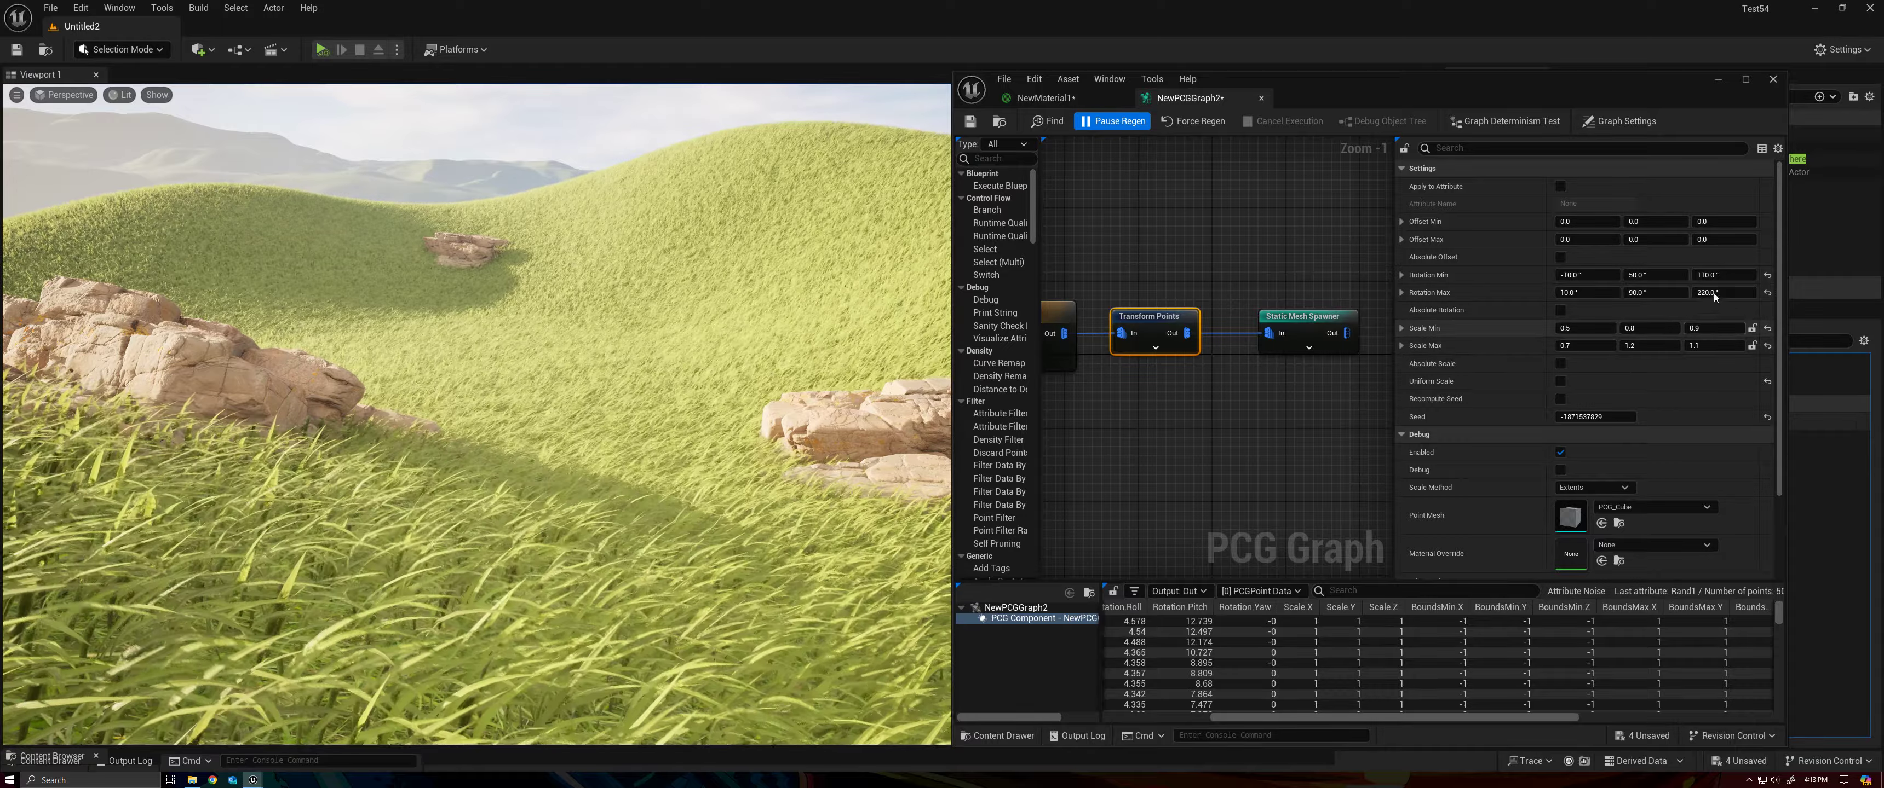
Step: Switch to NewMaterial1, connect the Append output to the RandDebug named reroute and apply the material
click(1075, 100)
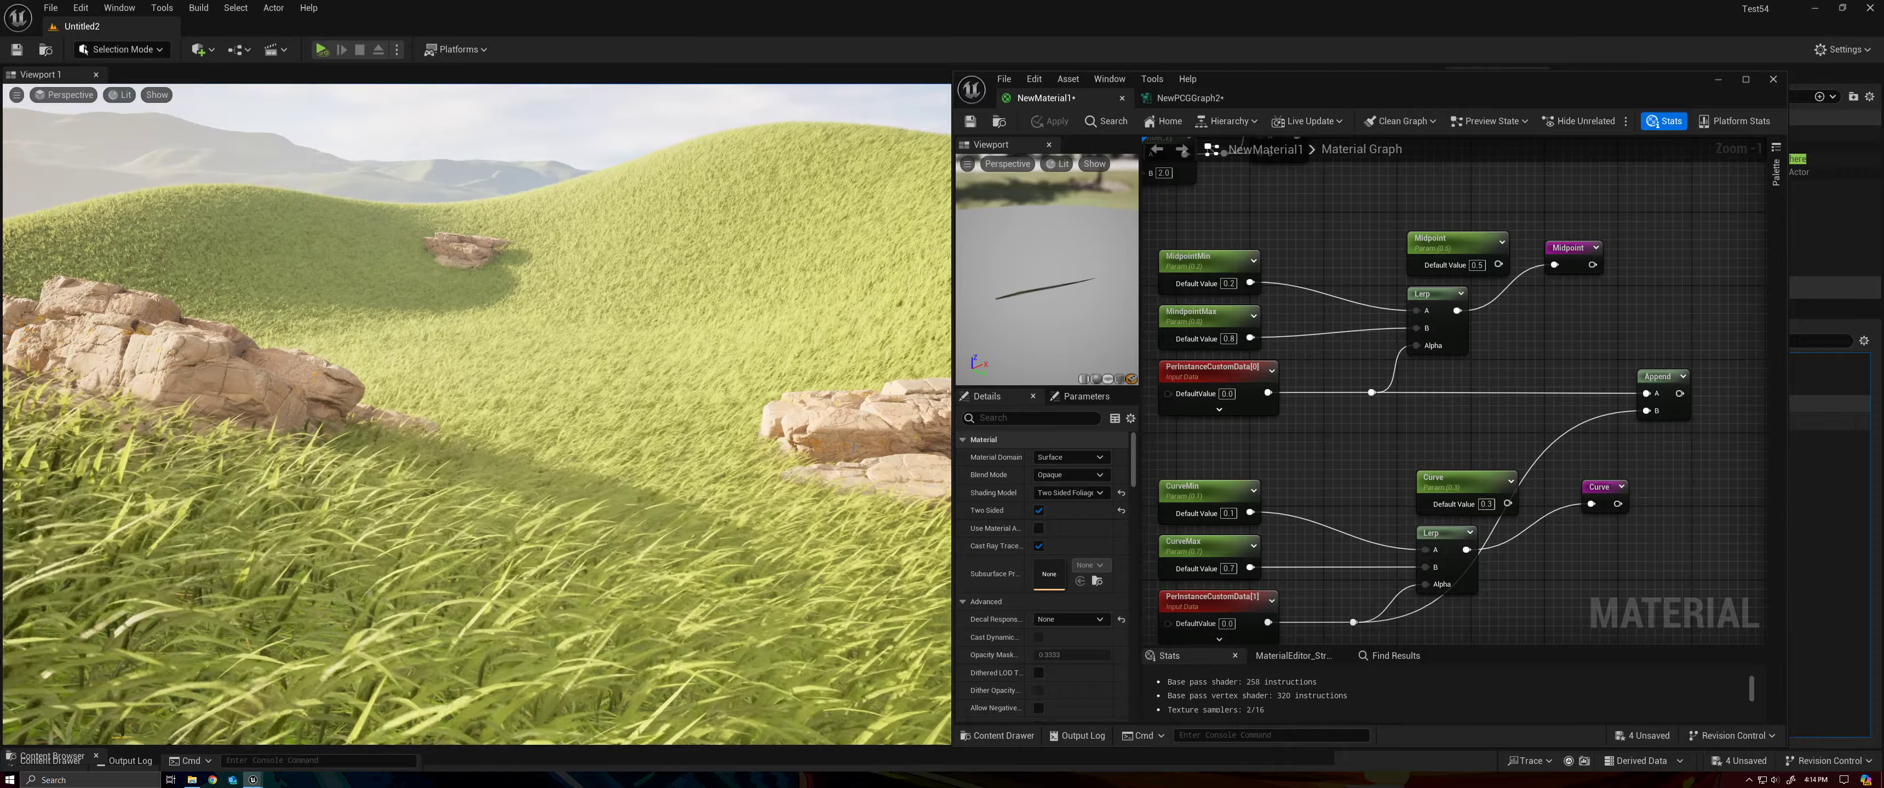
drag(951, 463, 1034, 462)
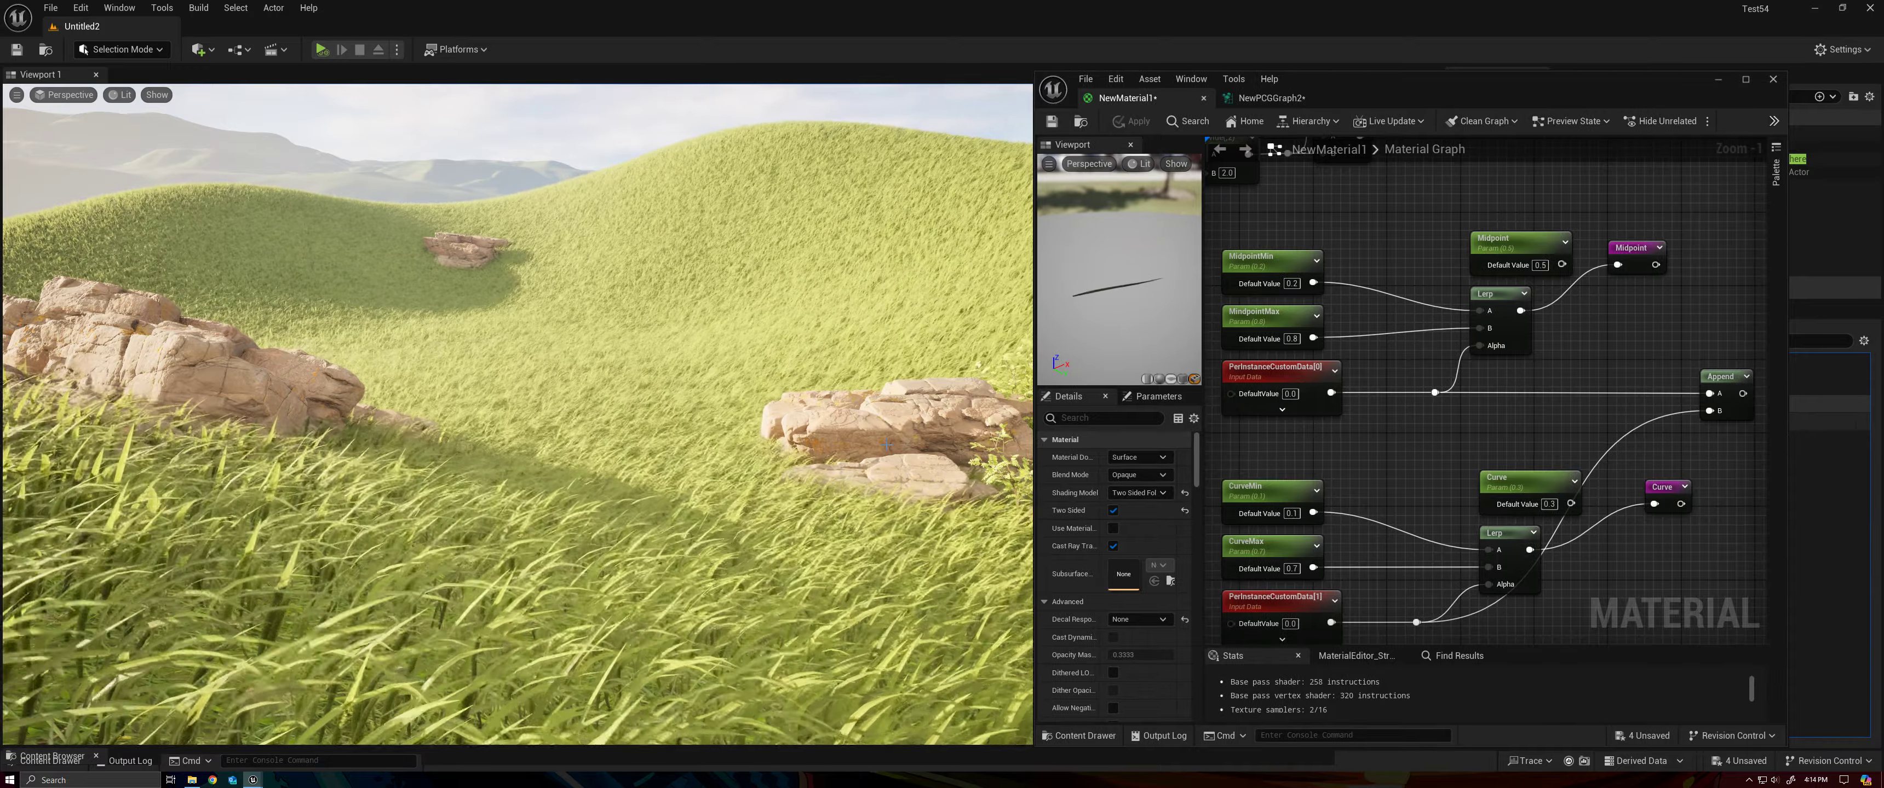
right_drag(1366, 458, 1404, 405)
right_drag(1588, 392, 1384, 387)
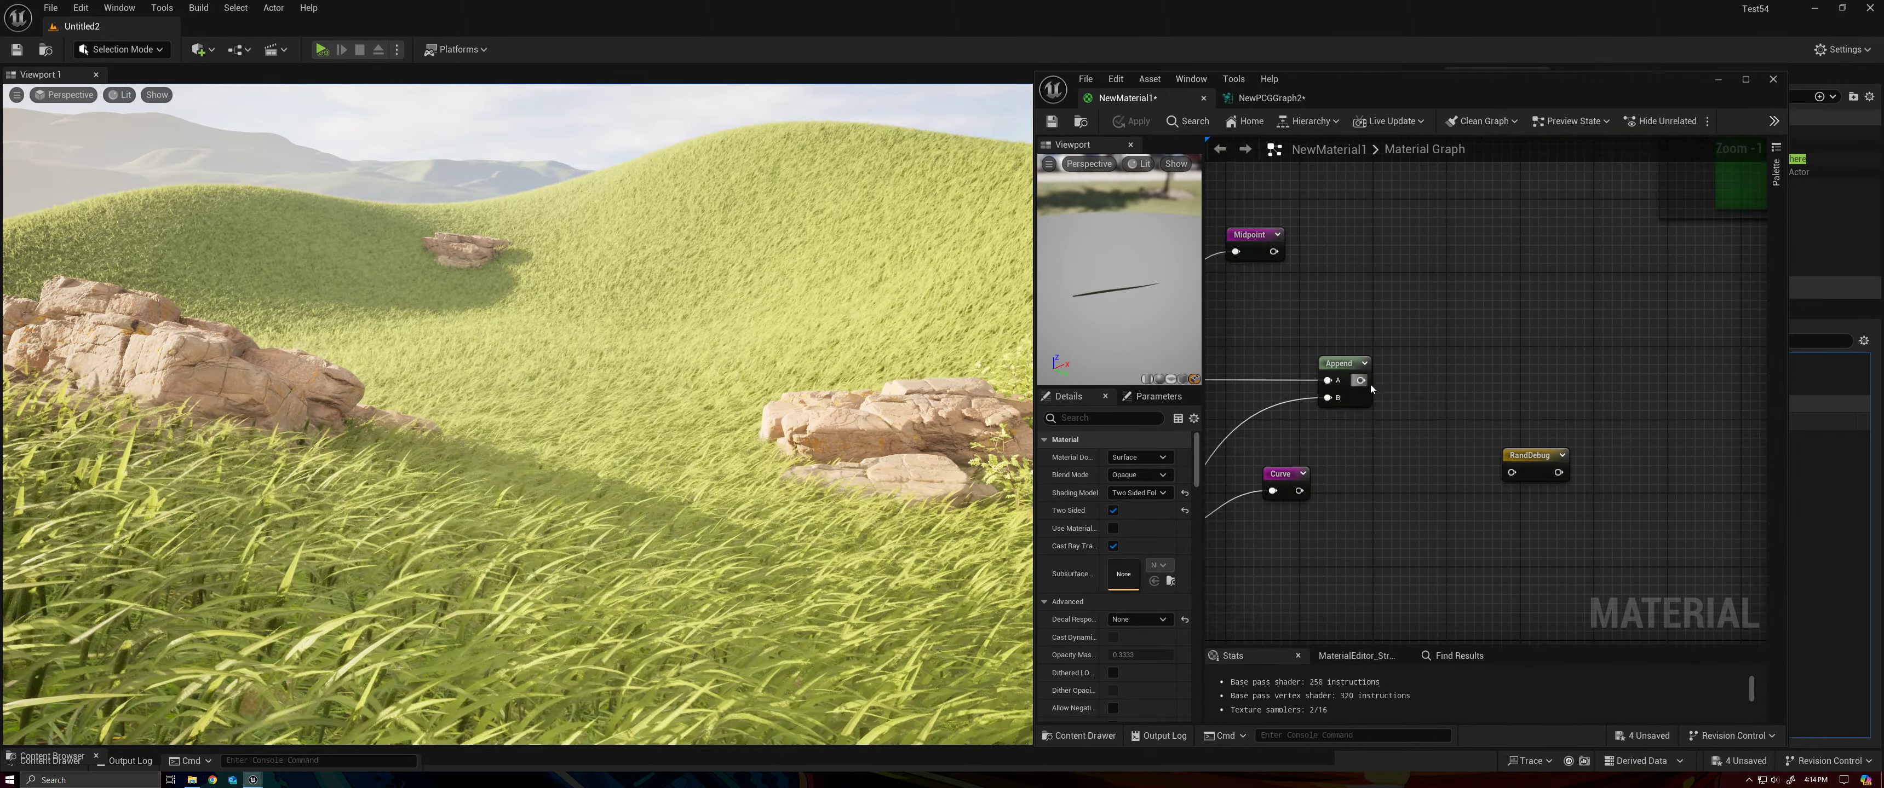
drag(1360, 381, 1511, 472)
click(1140, 124)
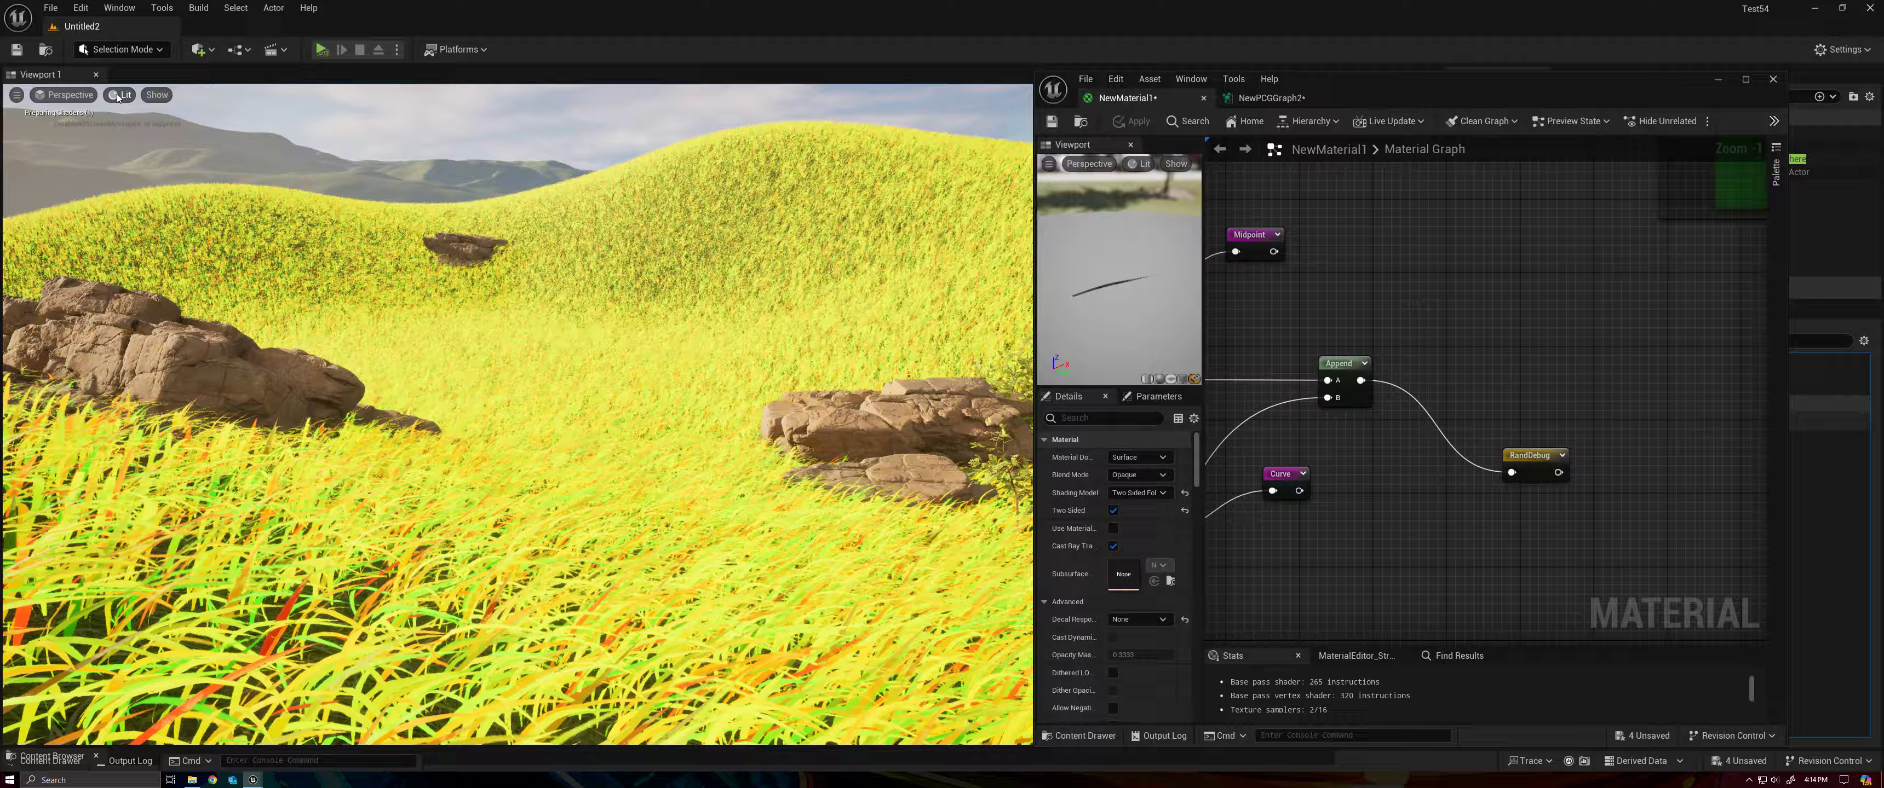
Step: Set the level viewport to Unlit shading and examine the debug colours of the grass blades up close
click(120, 97)
click(160, 169)
right_drag(410, 314, 483, 413)
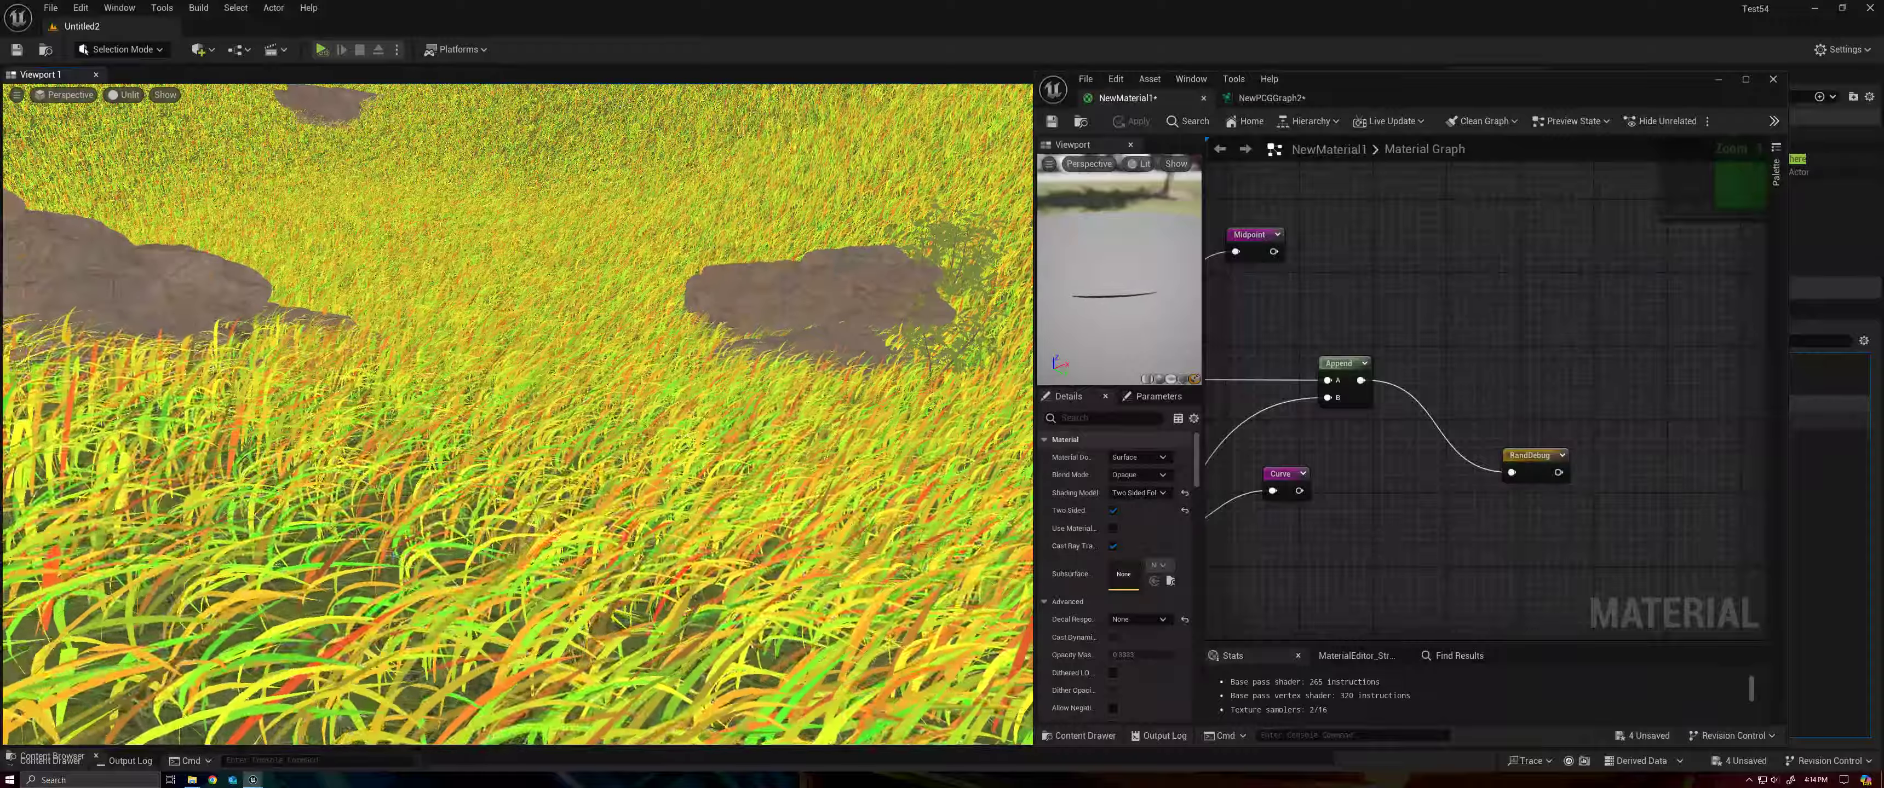
right_drag(1375, 502, 1577, 449)
right_click(1577, 449)
text(a)
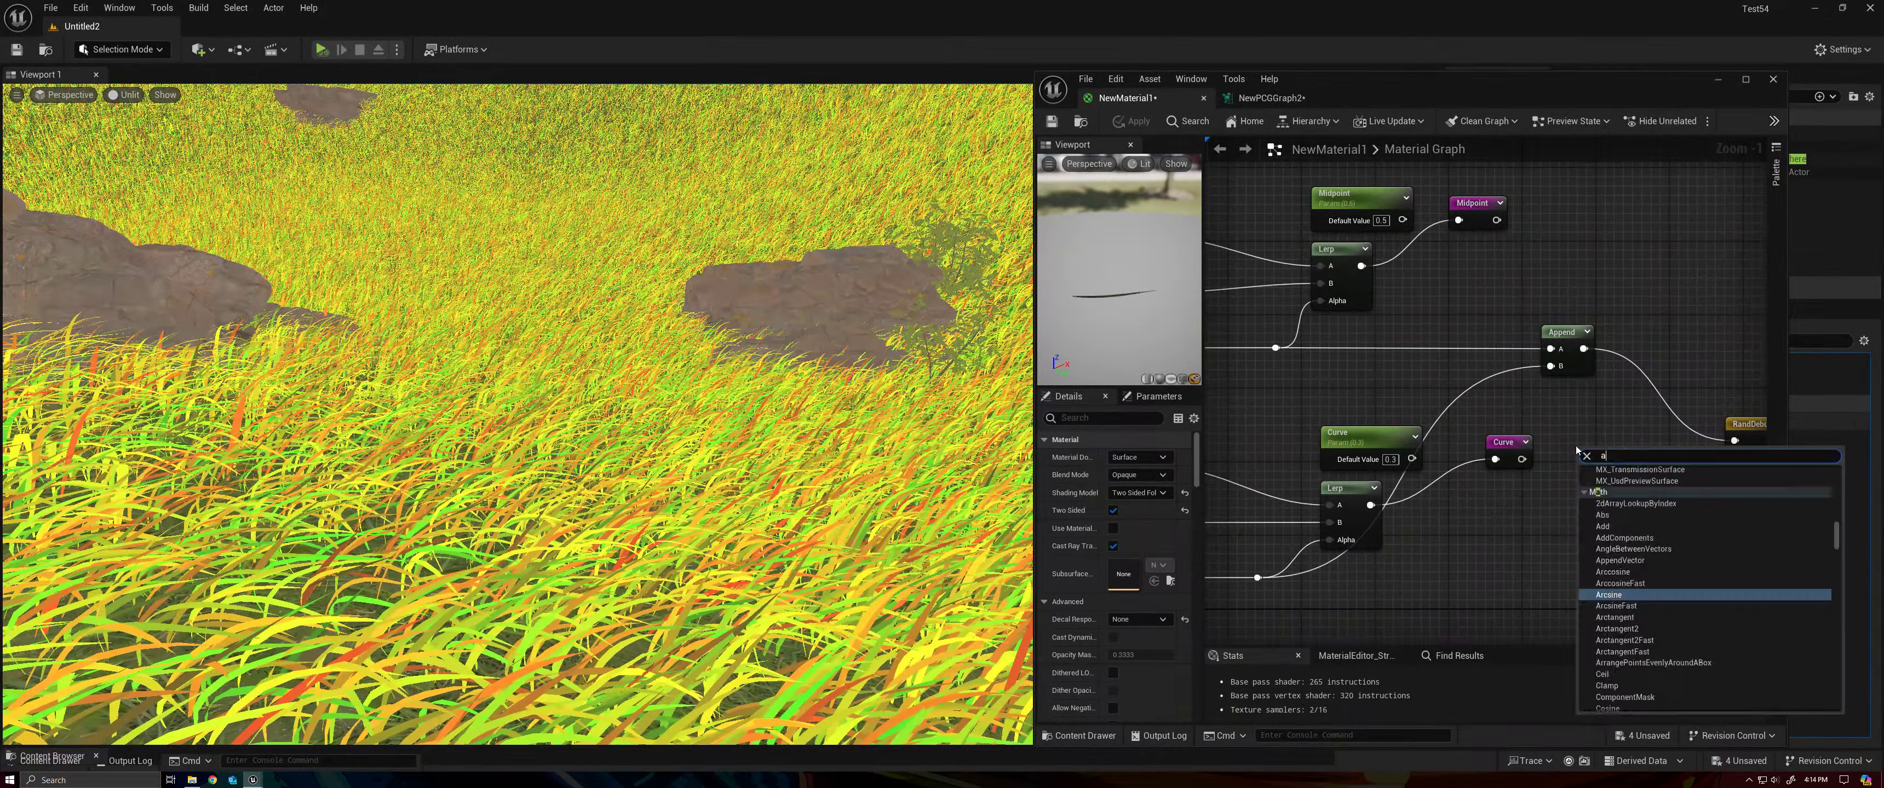
text(dd)
right_click(1578, 431)
text(a)
Step: Duplicate the Append node, feed the original Append into its A input and connect its output to RandDebug
click(1564, 334)
key(ctrl+d)
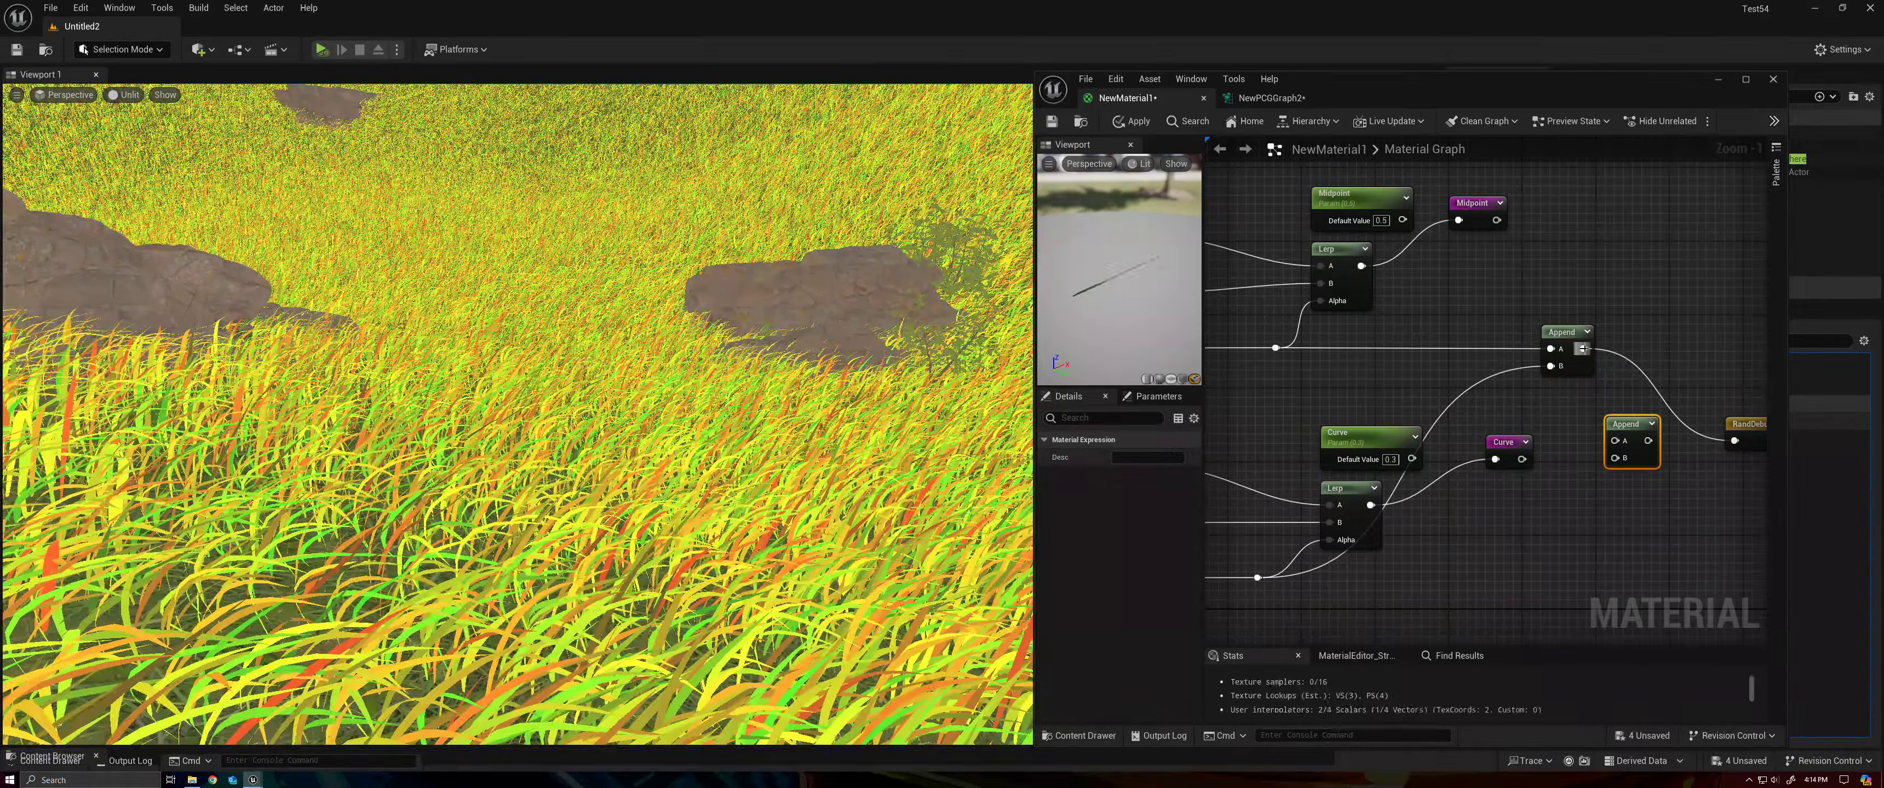
drag(1584, 349, 1615, 441)
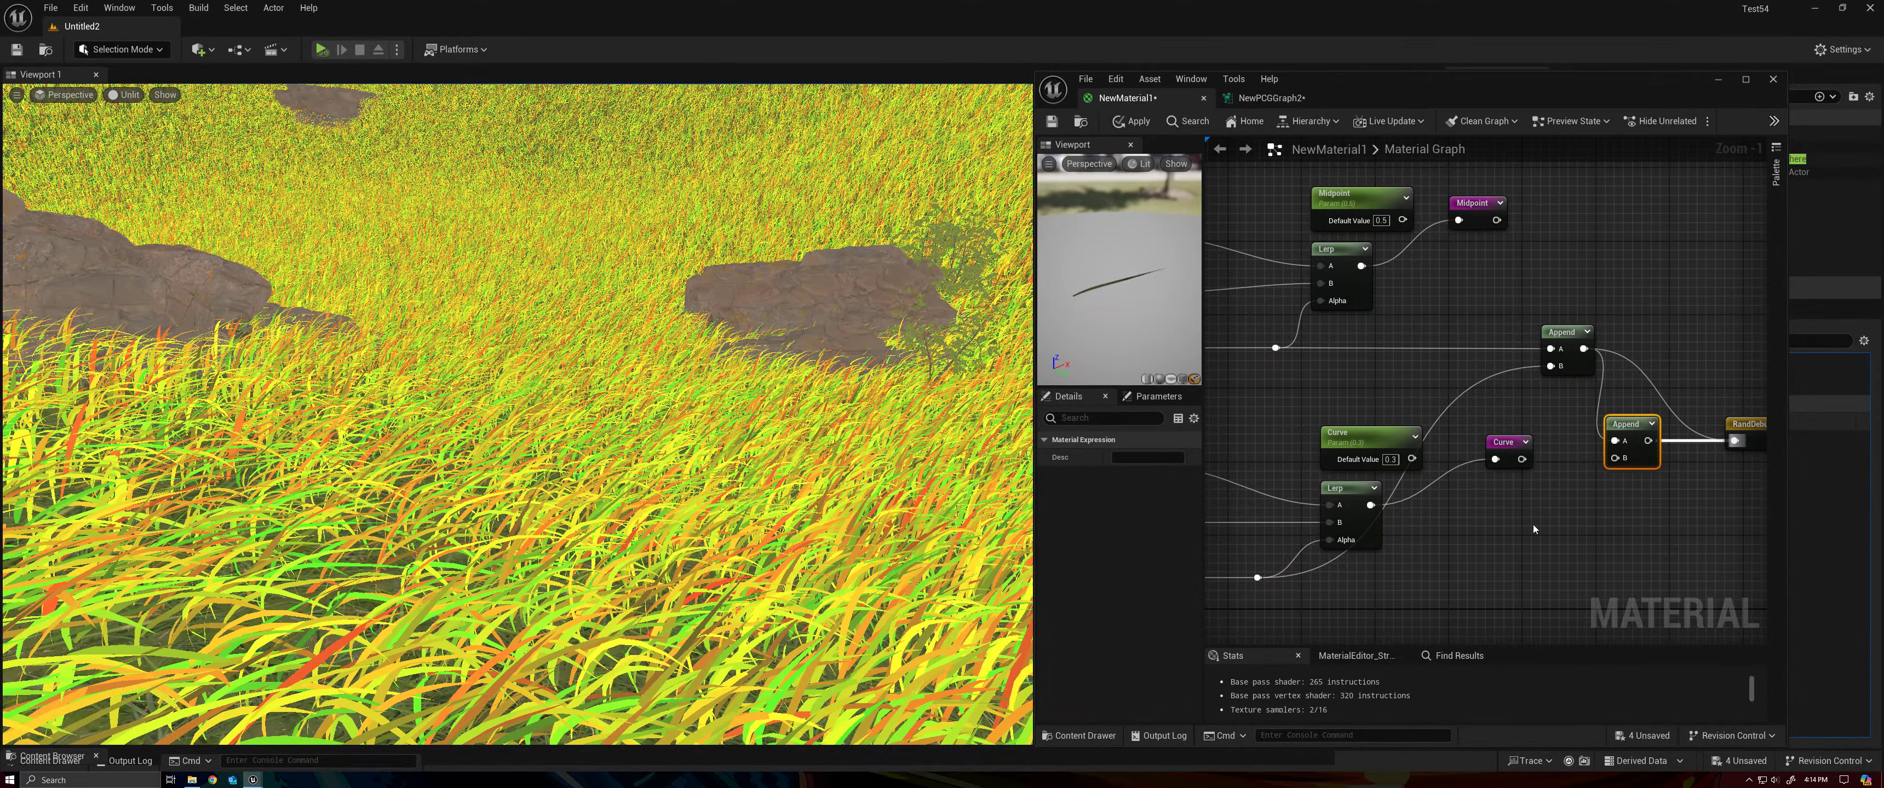
Step: Move the PerInstanceRandom node beside the debug chain, connect it to the second Append's B input and apply the material
scroll(1482, 544, down, 4)
scroll(1484, 518, up, 1)
right_drag(1484, 517, 1701, 497)
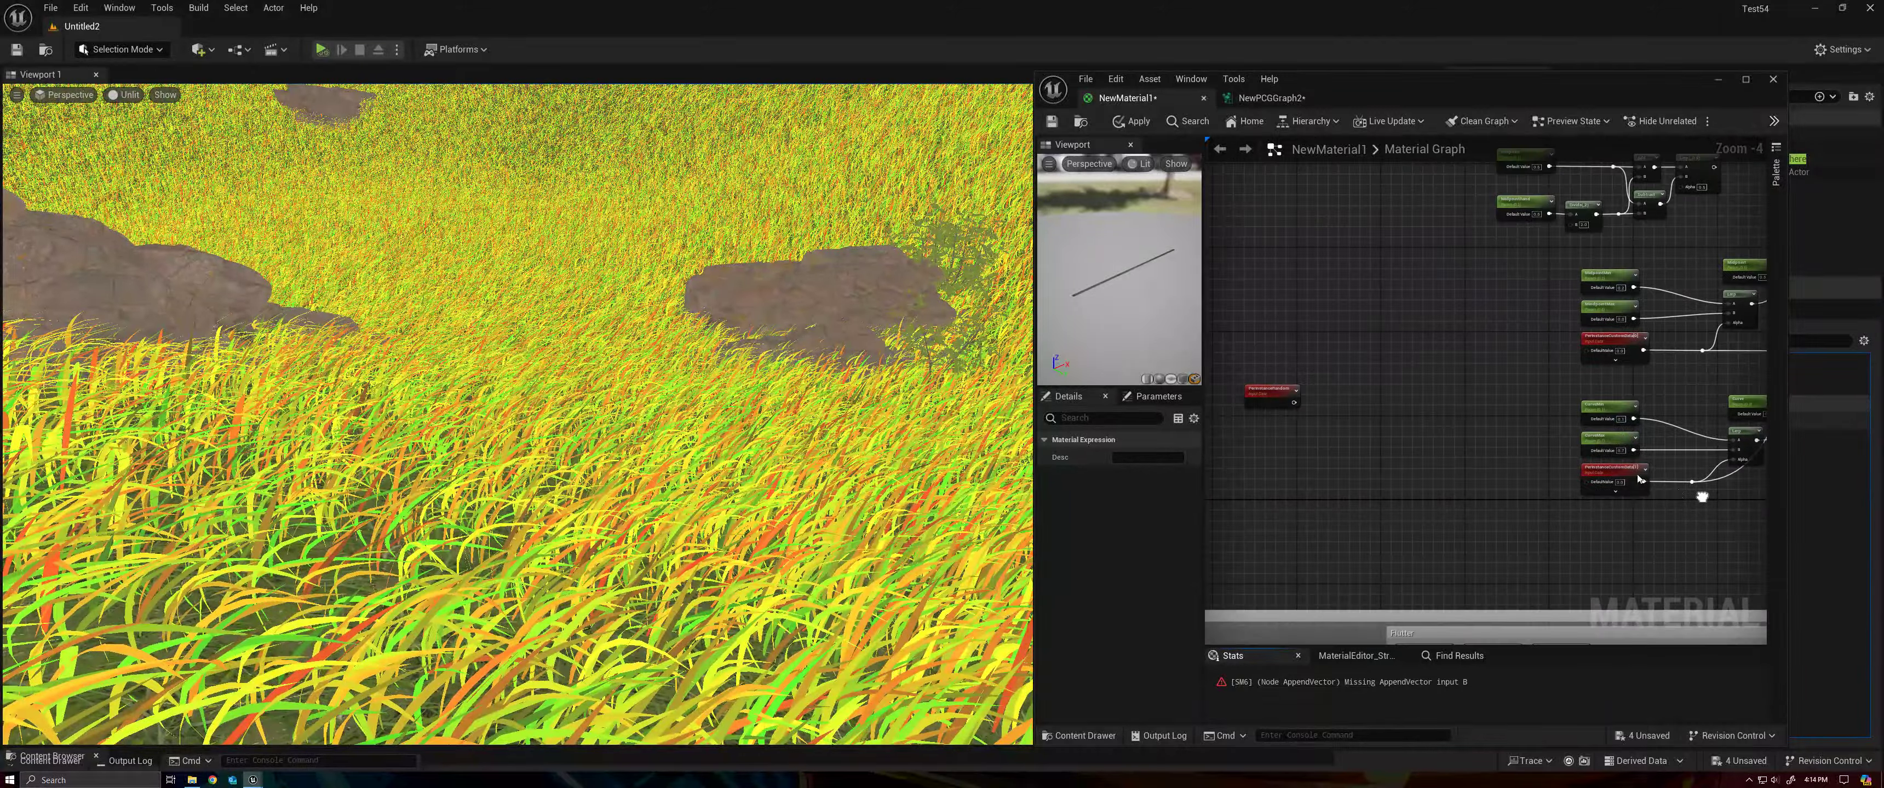
drag(1258, 388, 1721, 523)
right_drag(1740, 525, 1331, 531)
scroll(1382, 530, up, 2)
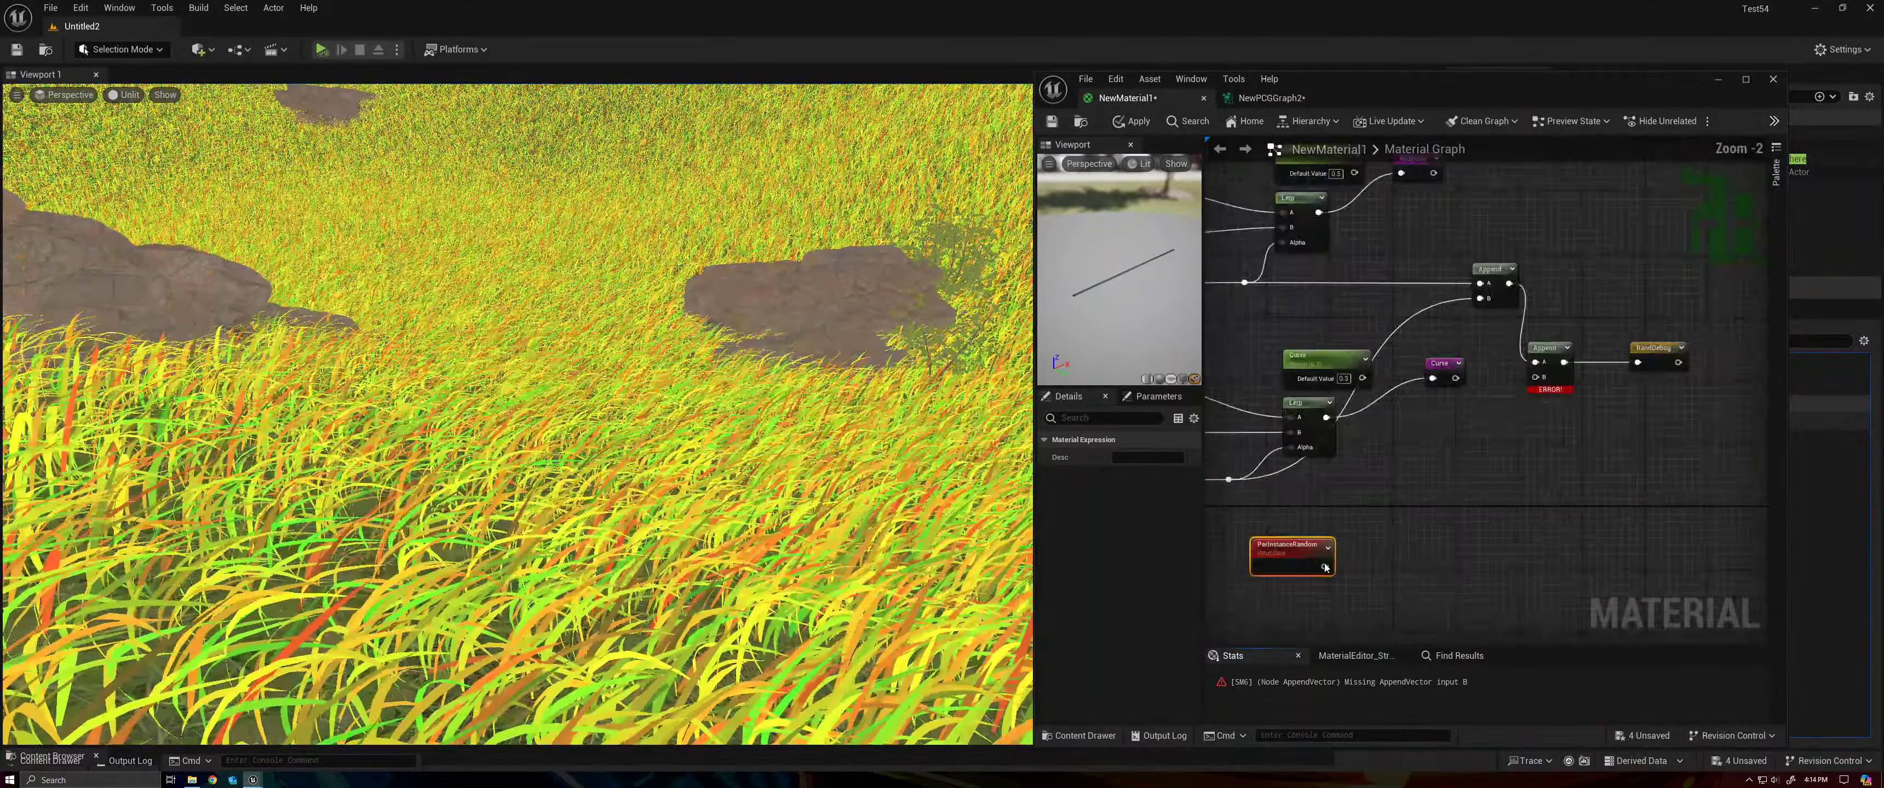
drag(1324, 566, 1543, 379)
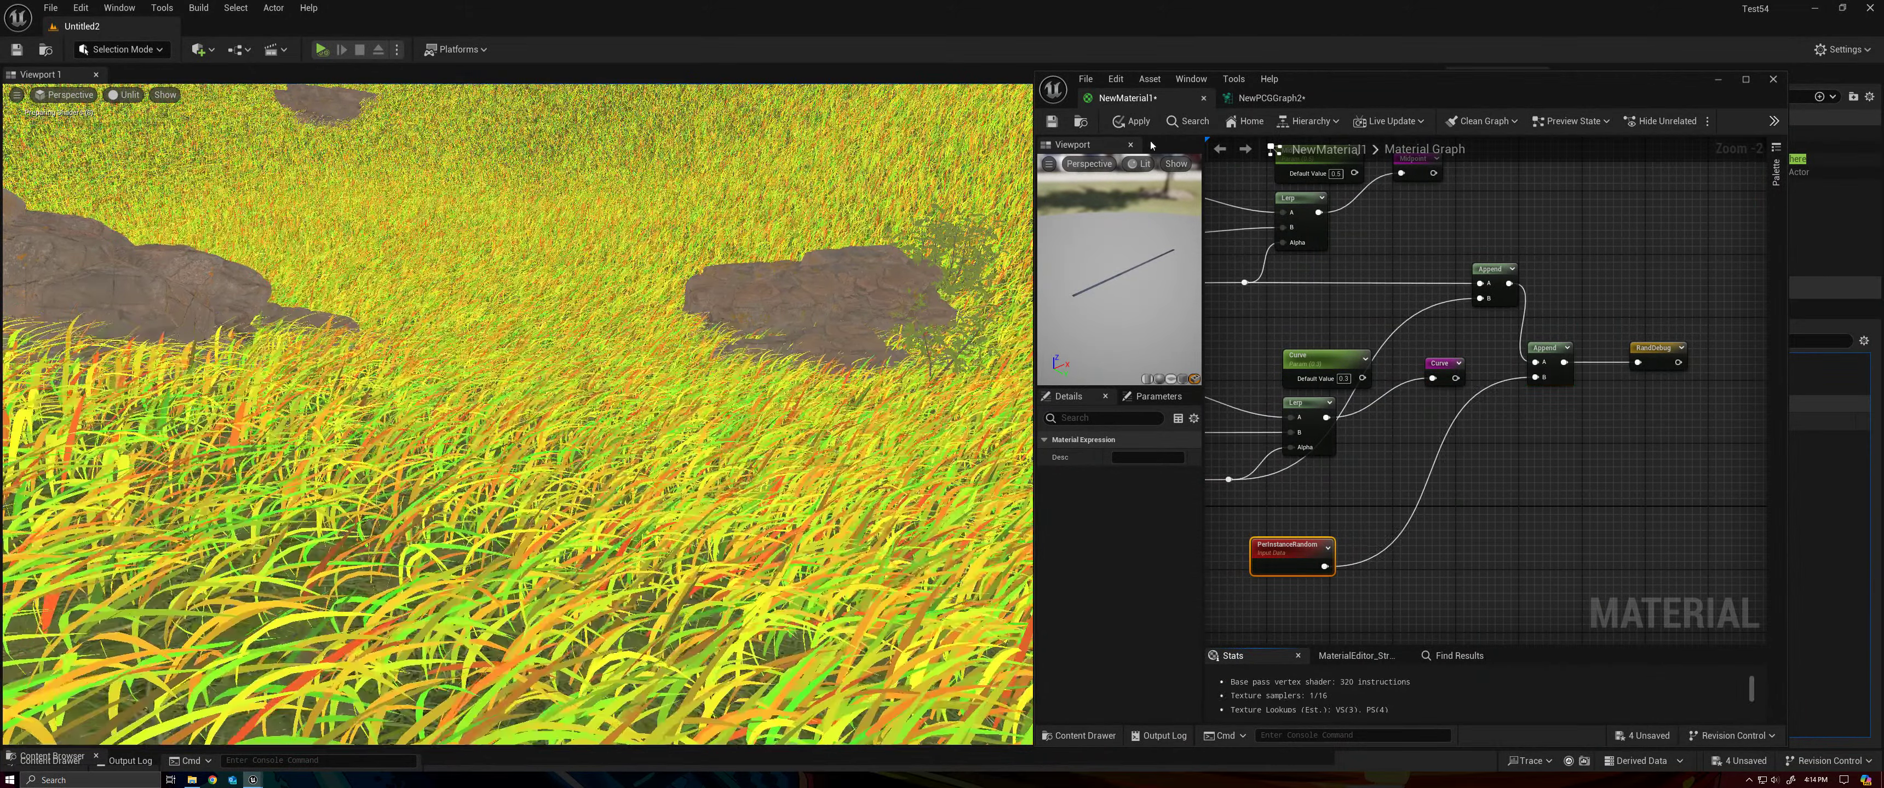
click(1119, 121)
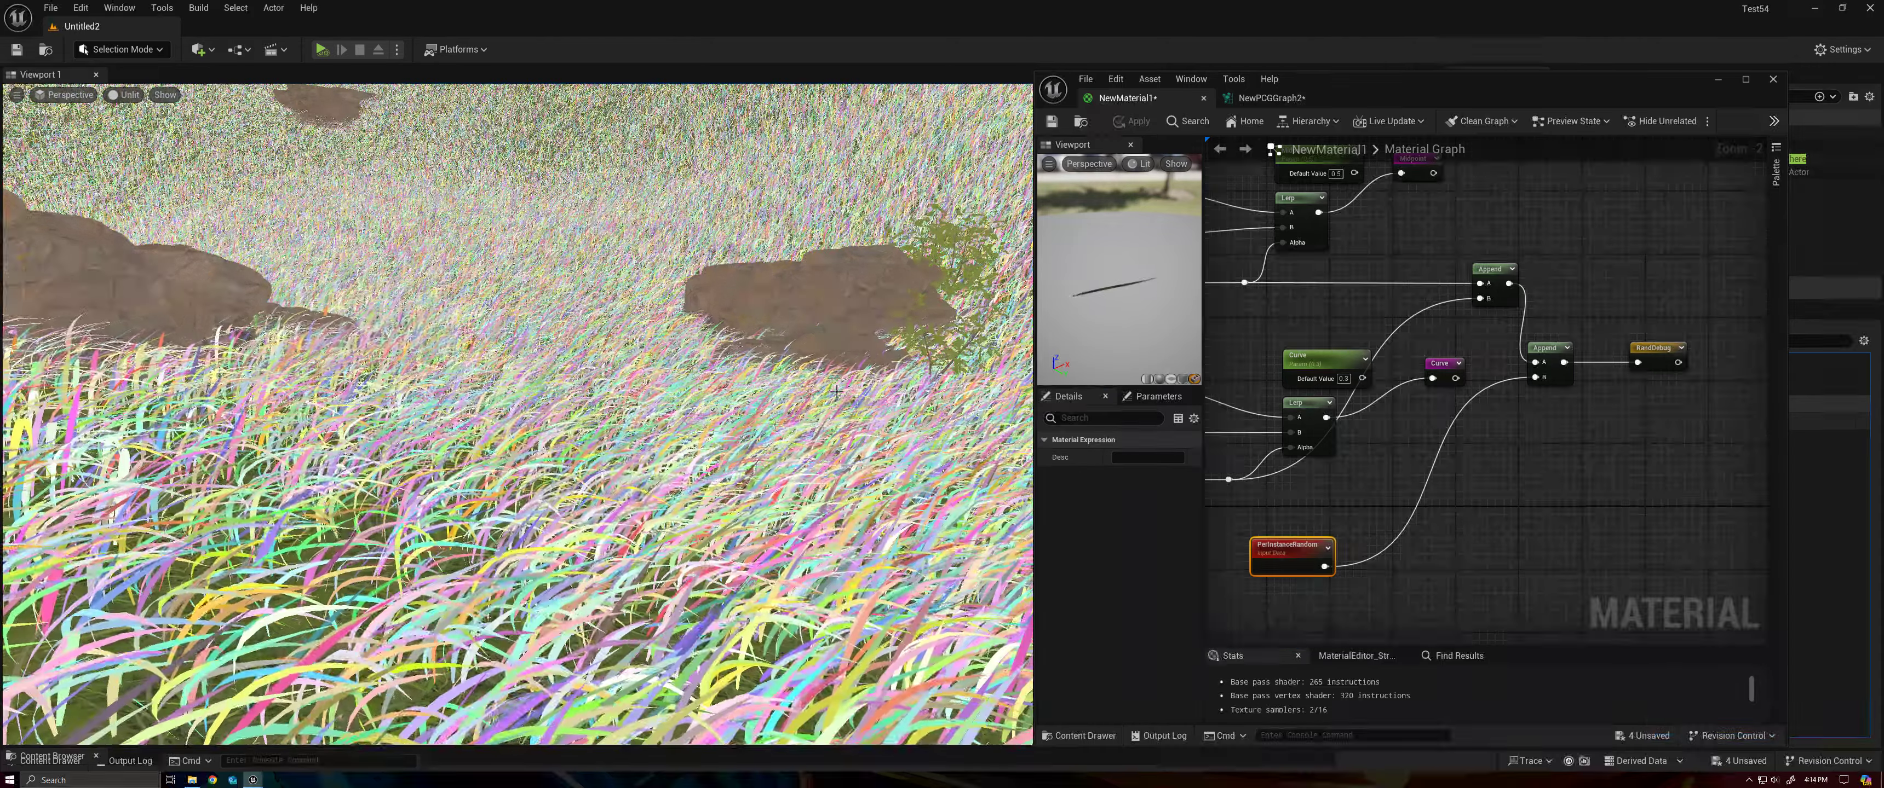
mouse_move(928, 349)
right_down()
mouse_move(955, 317)
mouse_move(899, 390)
mouse_move(894, 339)
mouse_move(916, 328)
right_up()
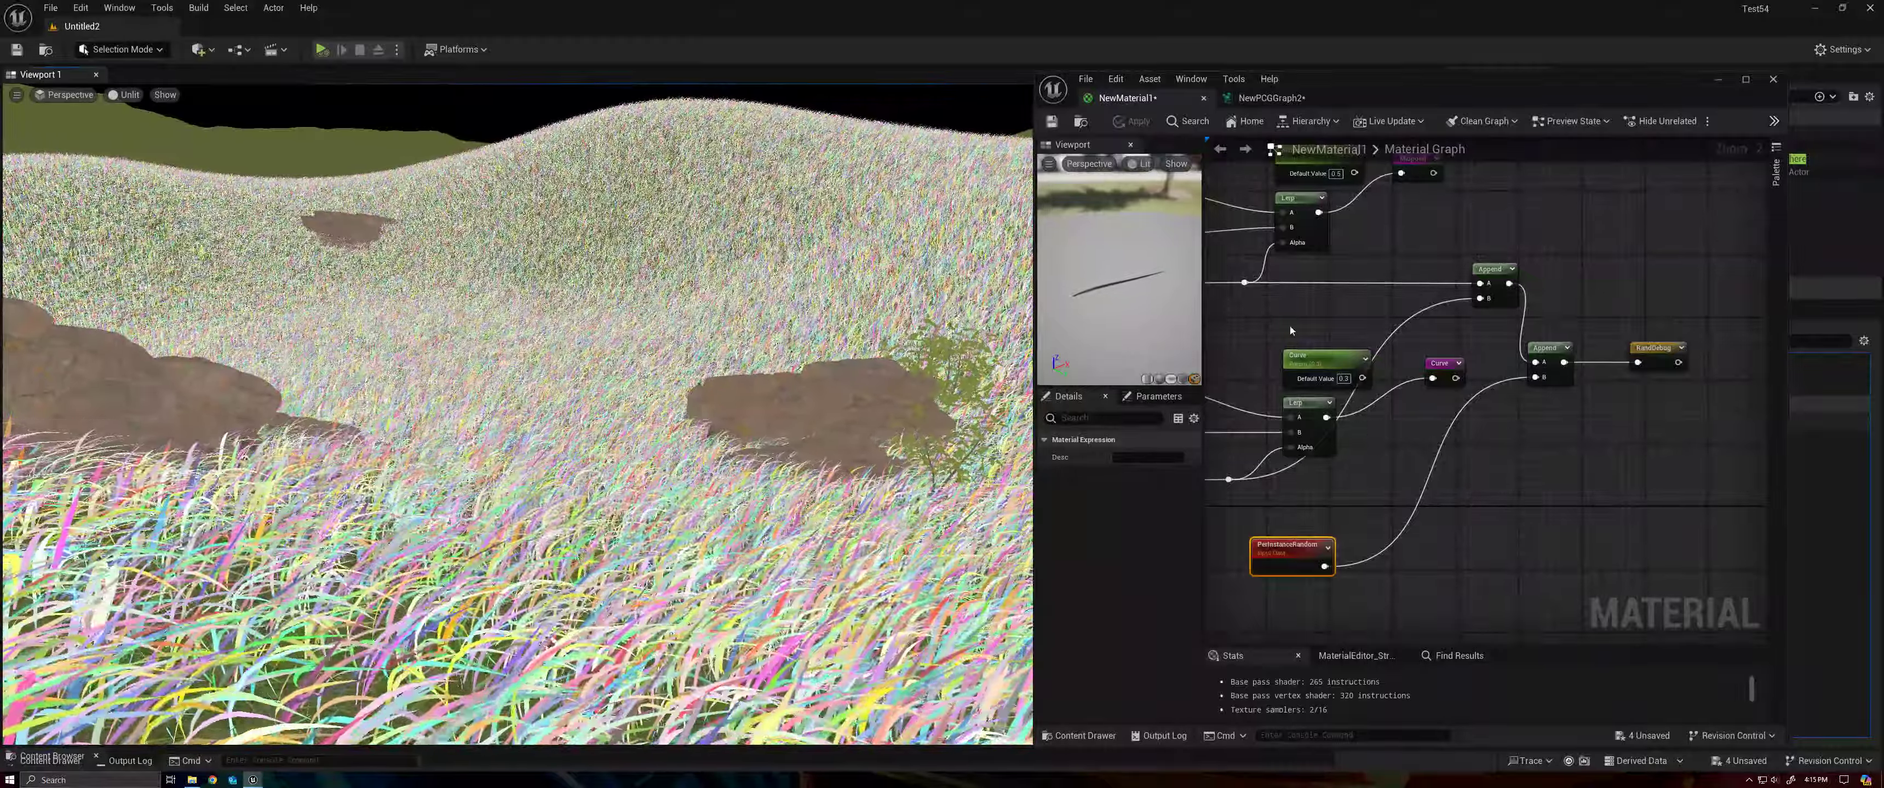
Step: Disconnect the second Append from RandDebug, apply the material and restore Lit shading in the level viewport
alt+click(1639, 363)
click(1132, 121)
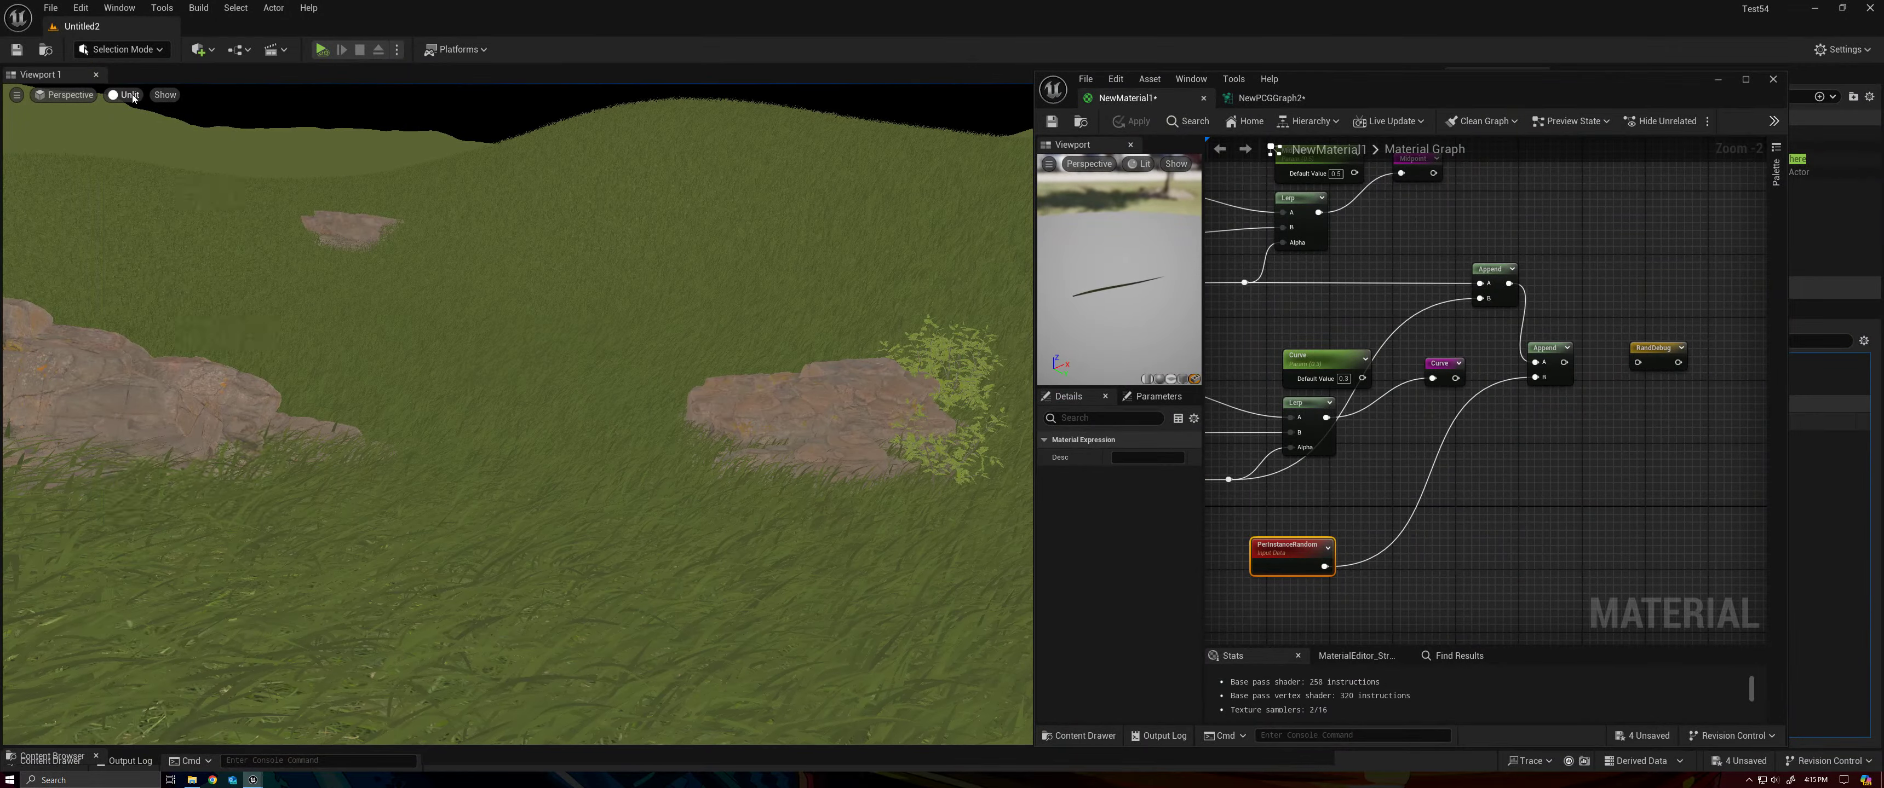
click(150, 146)
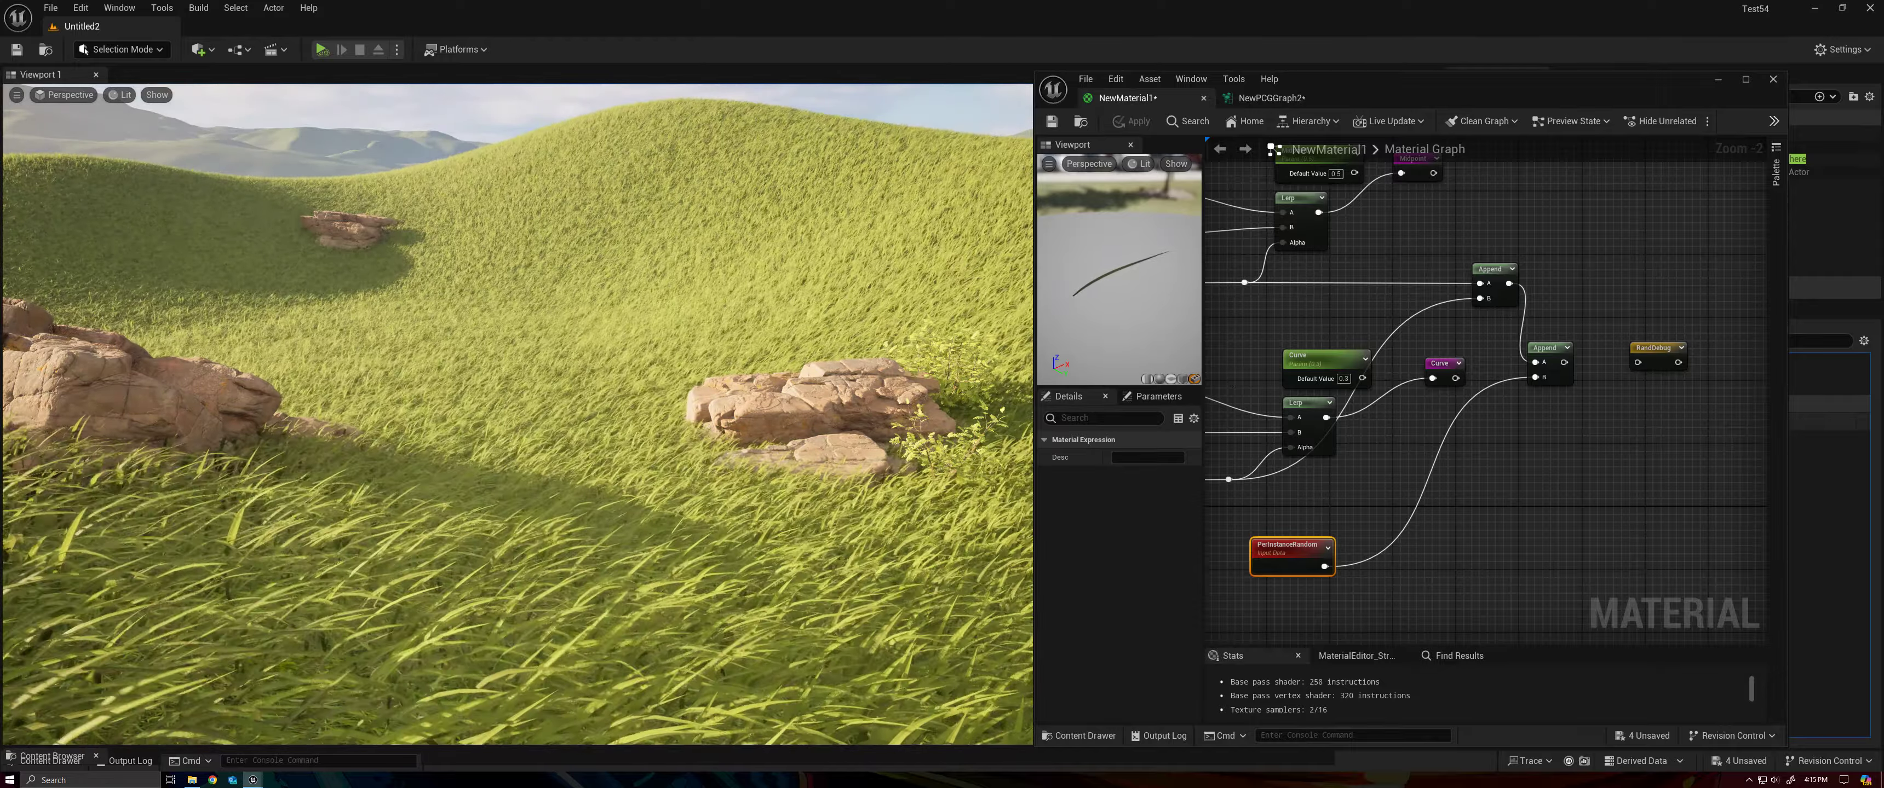
Step: Review the midpoint and curve Lerp networks in the material graph alongside the grass in the level
right_drag(1214, 365, 1523, 395)
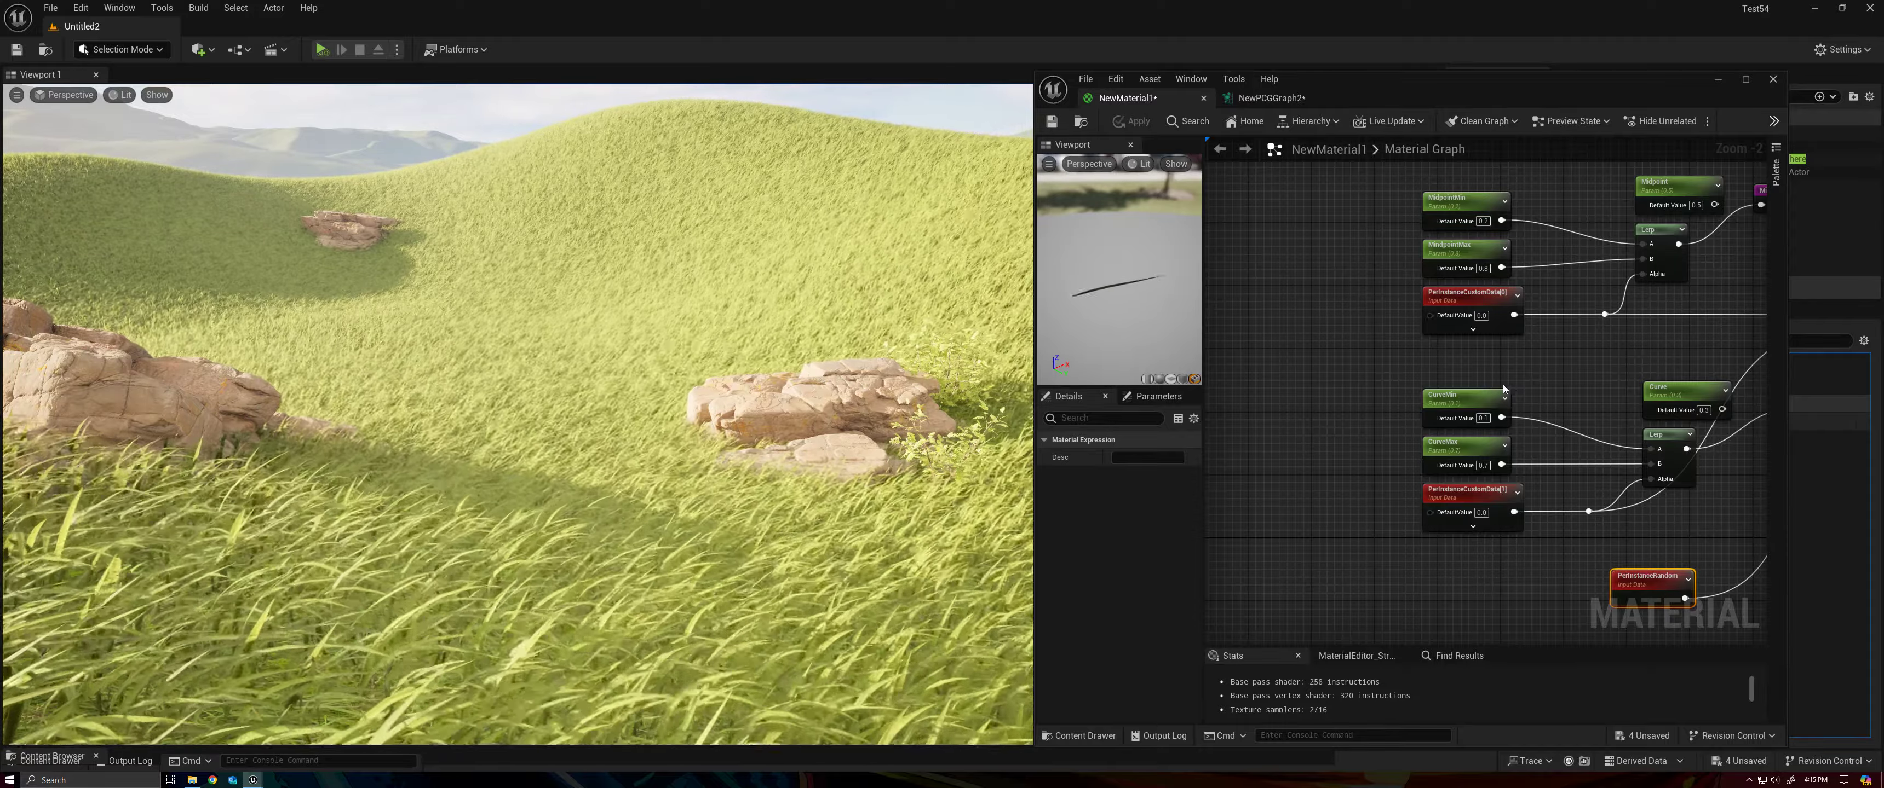
right_drag(1556, 374, 1402, 378)
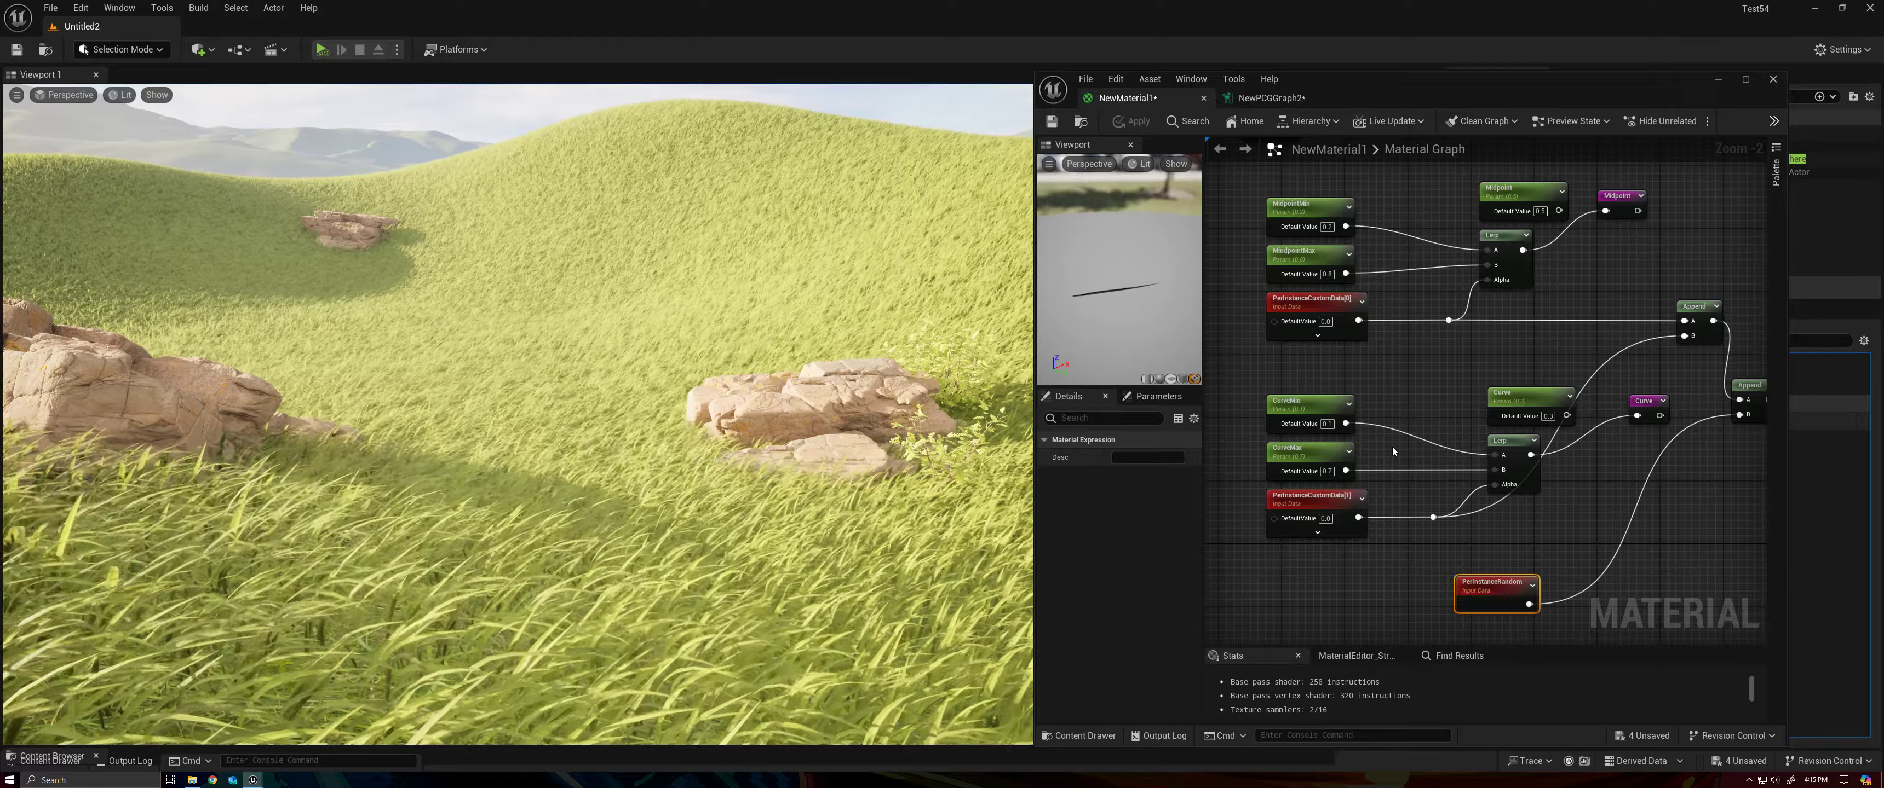
right_drag(773, 406, 773, 403)
key(a)
key(q)
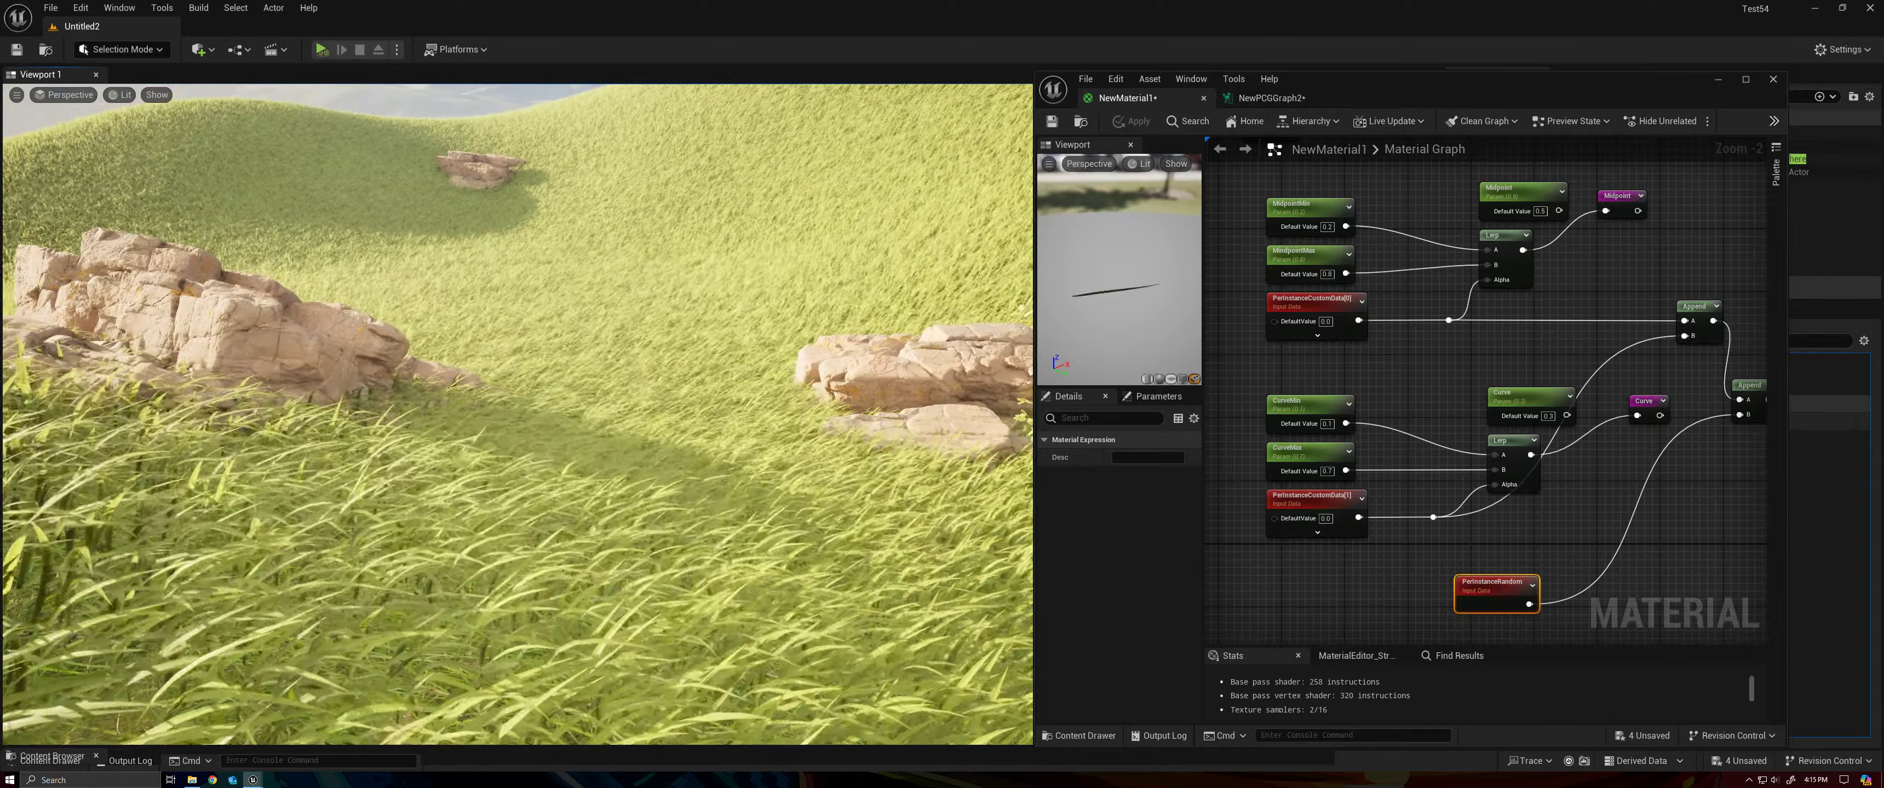
Step: Delete the PerInstanceRandom node and both Append nodes used for the random-value debug
right_drag(1571, 383, 1470, 316)
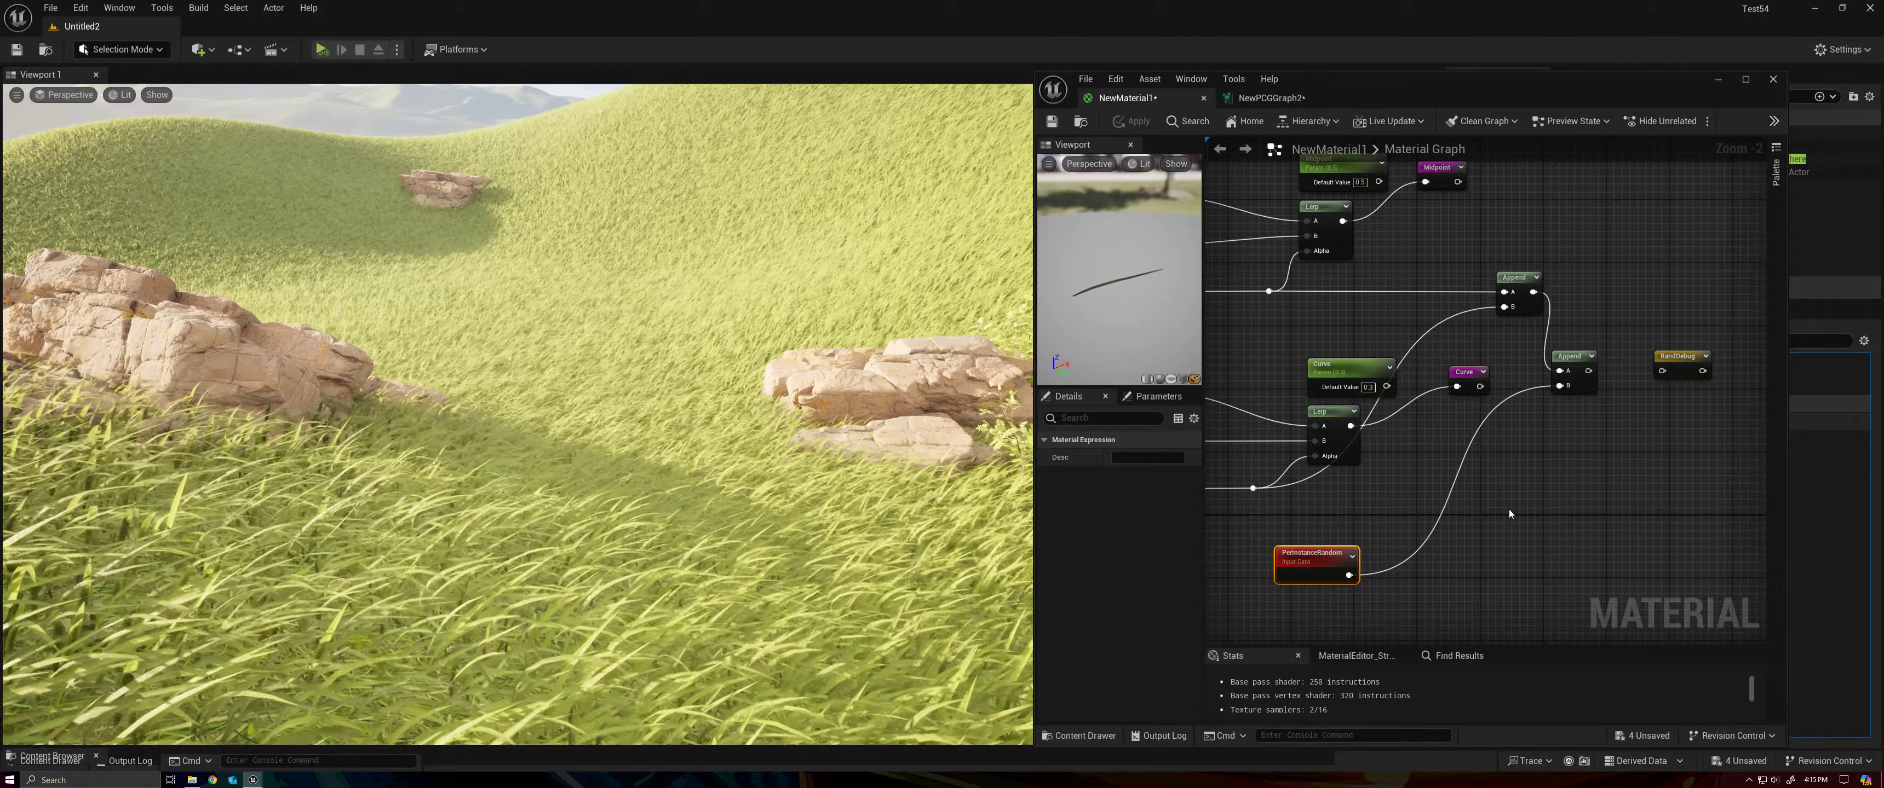
drag(1509, 511, 1299, 606)
key(Delete)
drag(1592, 464, 1533, 289)
key(Delete)
Step: Delete the unused group of parameter and math nodes above the midpoint Lerp network and apply the material
scroll(1579, 346, down, 2)
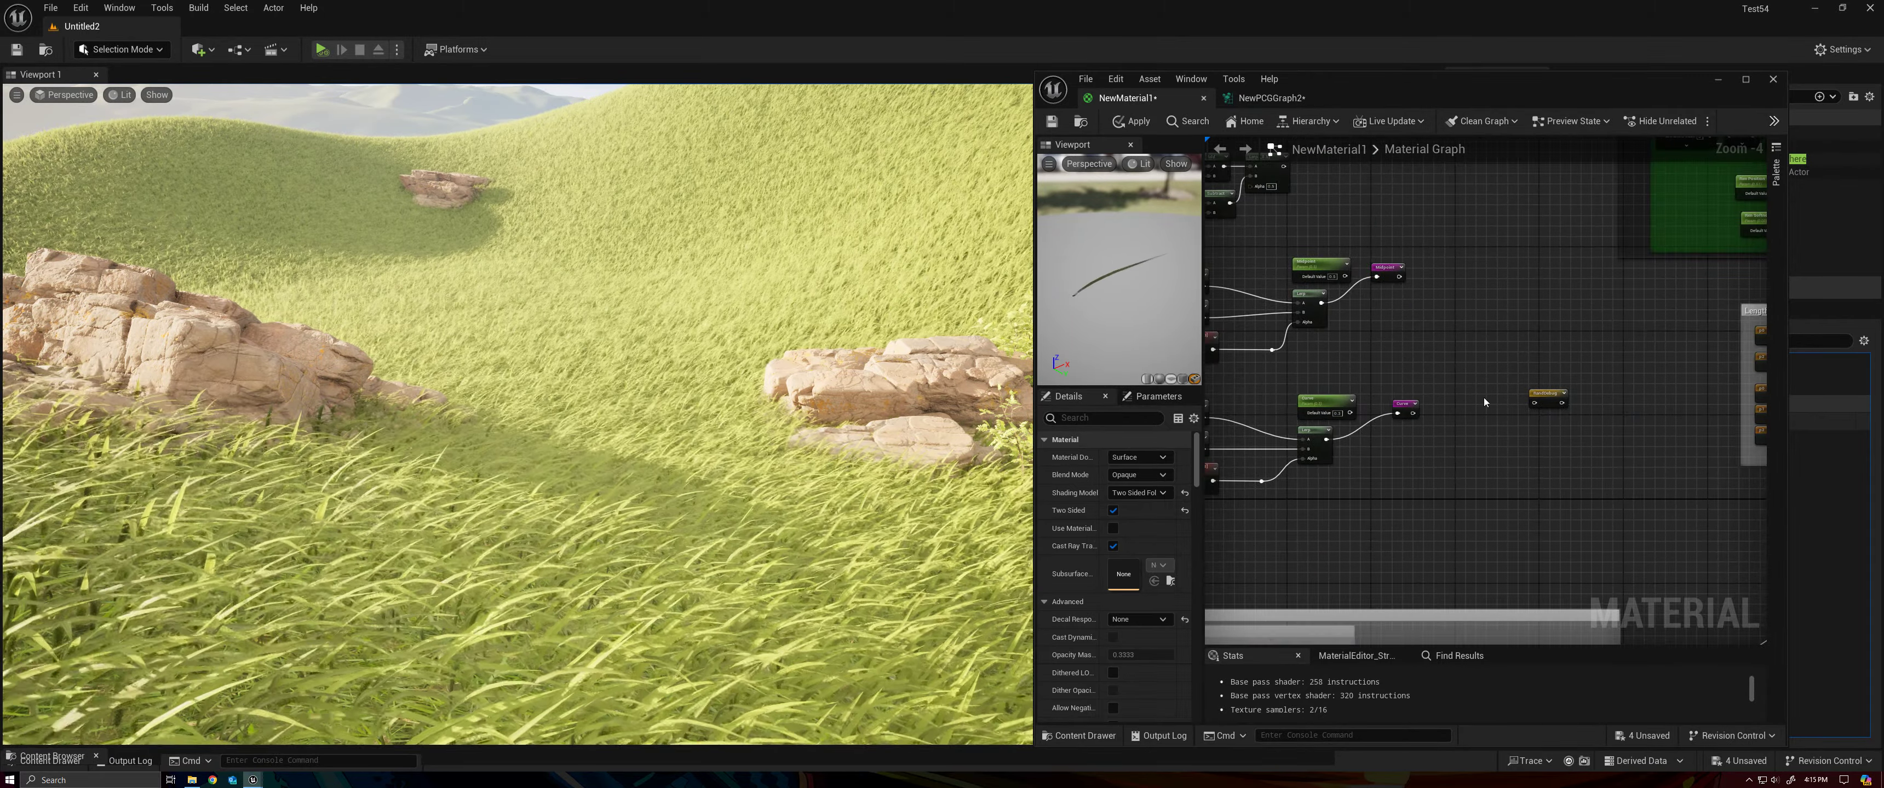
right_drag(1467, 383, 1677, 465)
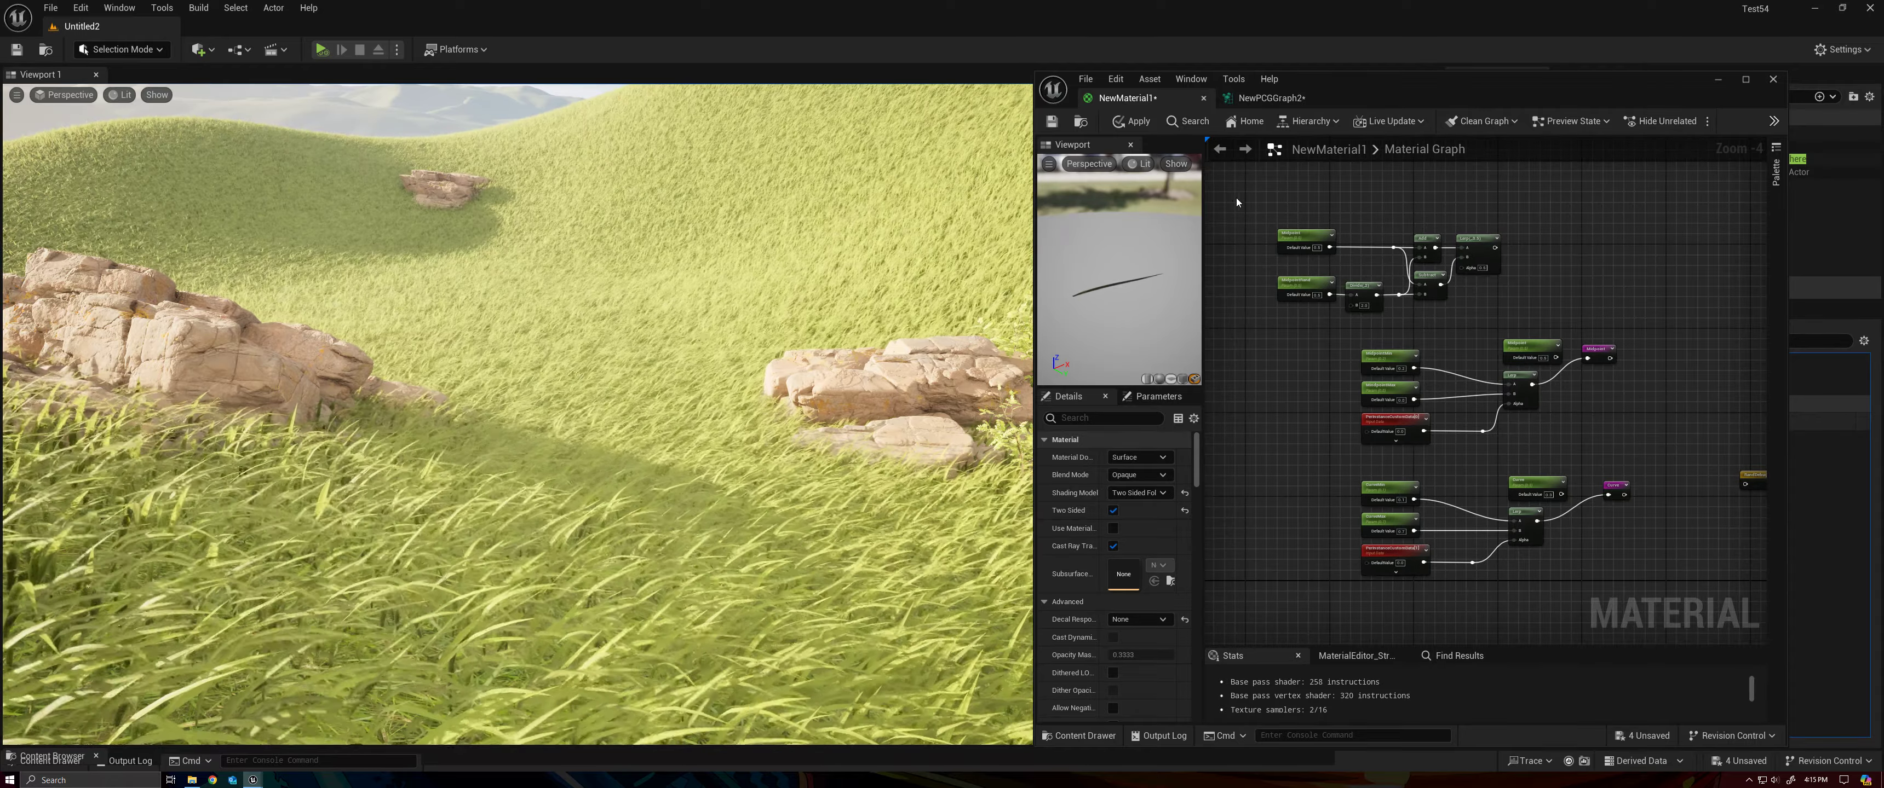
drag(1249, 202, 1579, 307)
key(Delete)
scroll(1647, 440, up, 2)
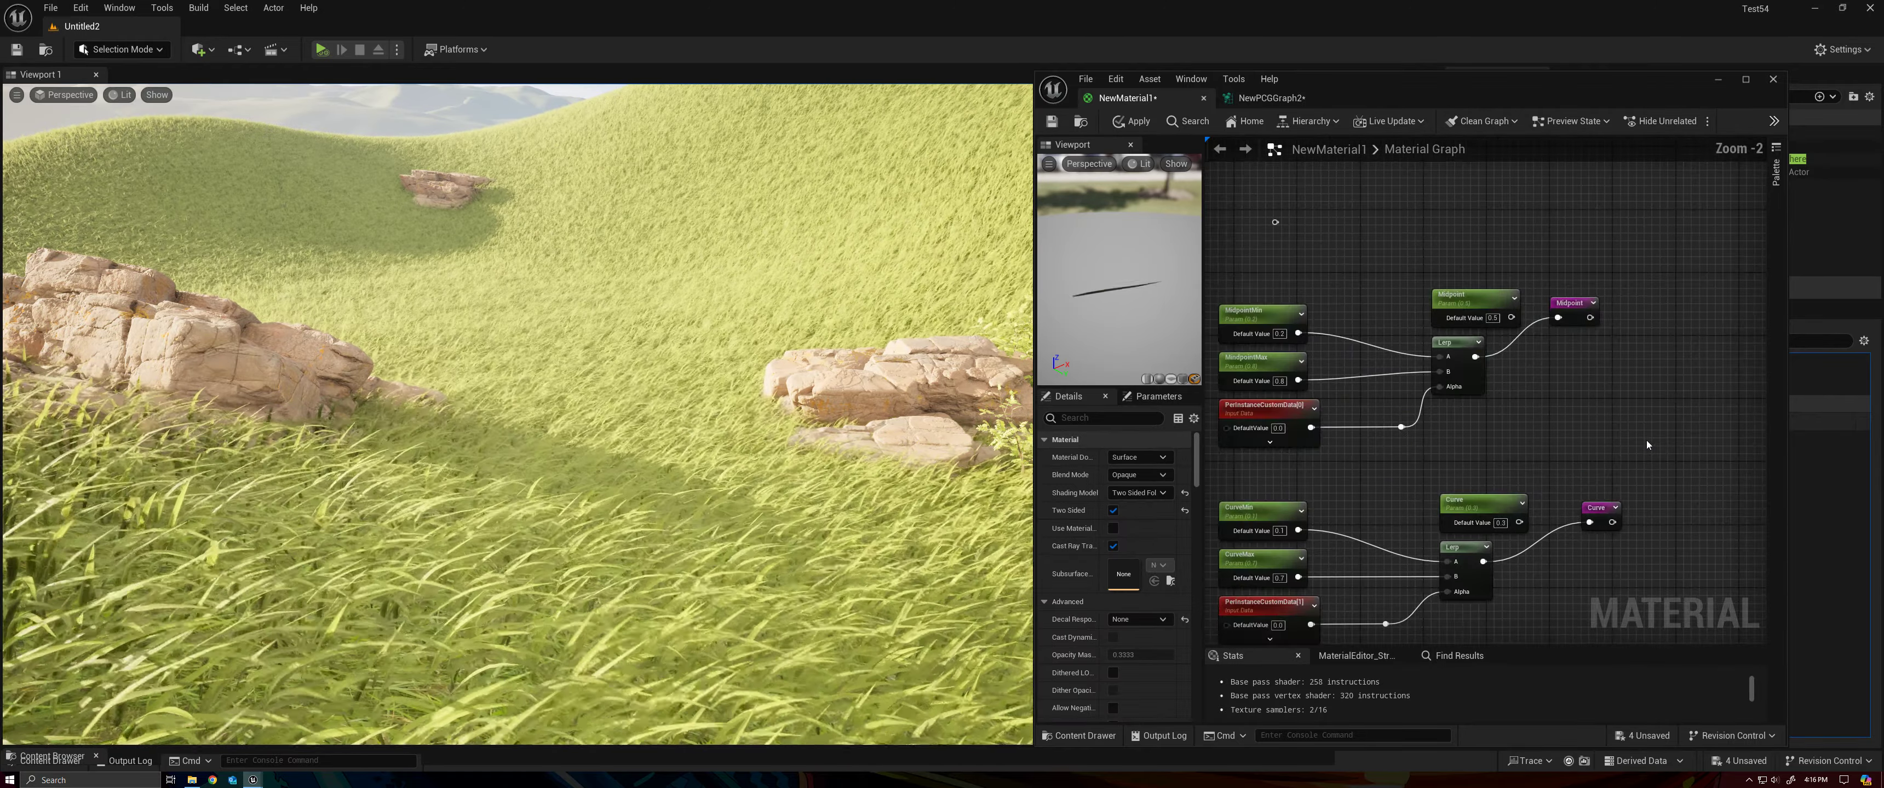
right_drag(1385, 318, 1448, 251)
click(1131, 120)
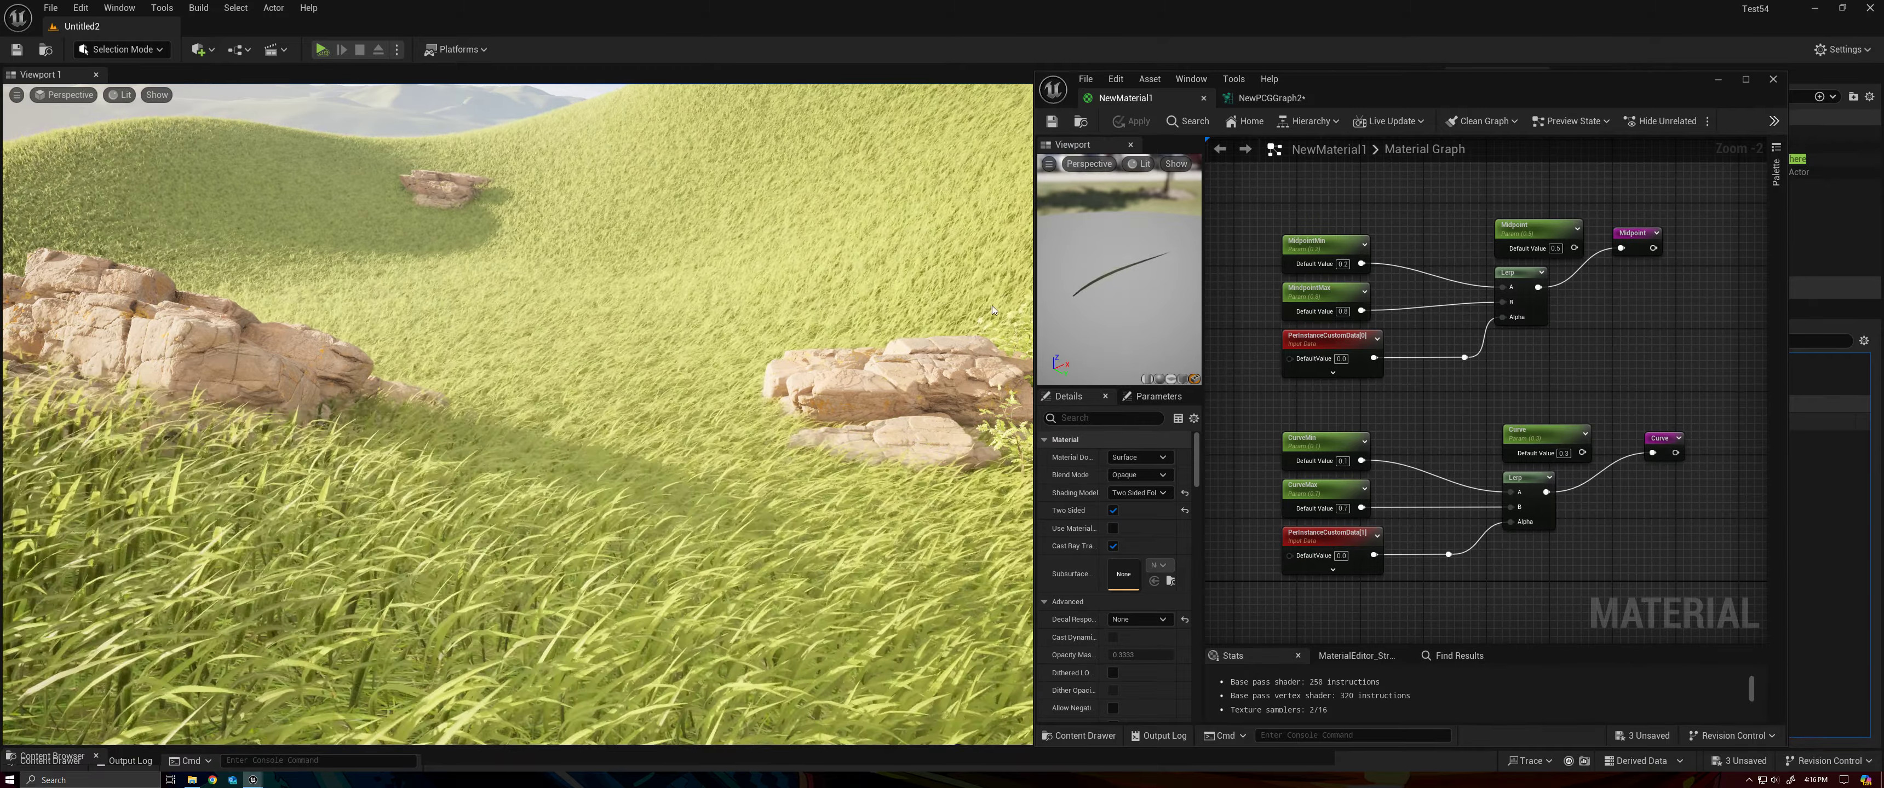
Step: Narrow the material editor window to expose more of the level viewport and look over the grass hills
drag(1033, 424, 1195, 424)
mouse_move(950, 366)
right_down()
mouse_move(969, 384)
mouse_move(967, 351)
right_up()
right_drag(704, 372, 687, 360)
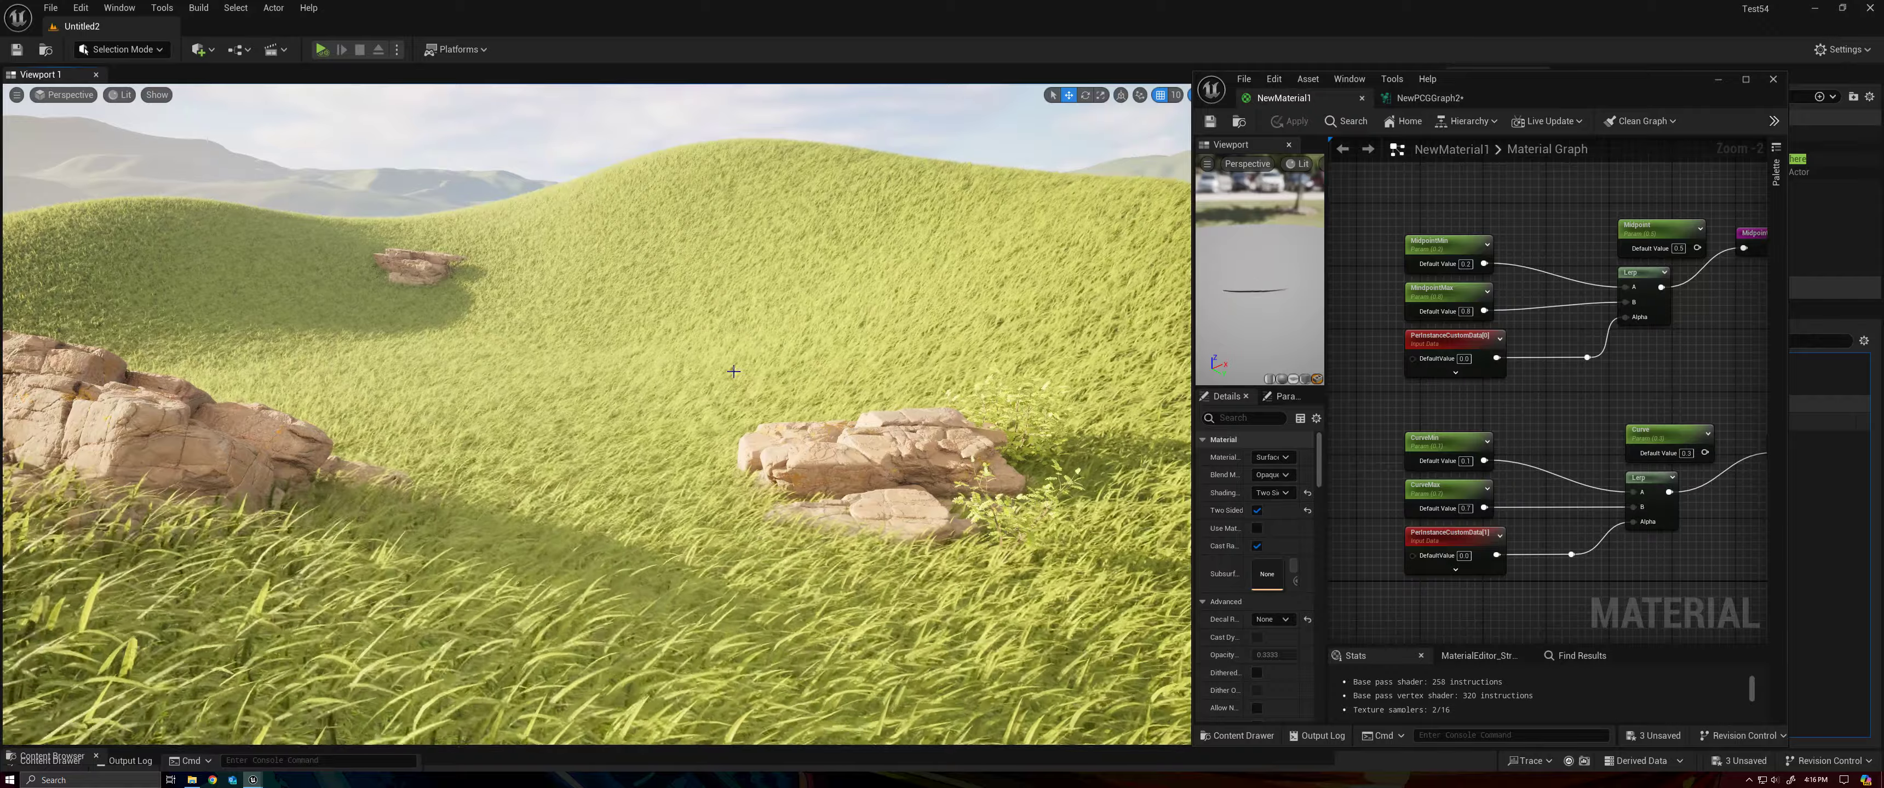